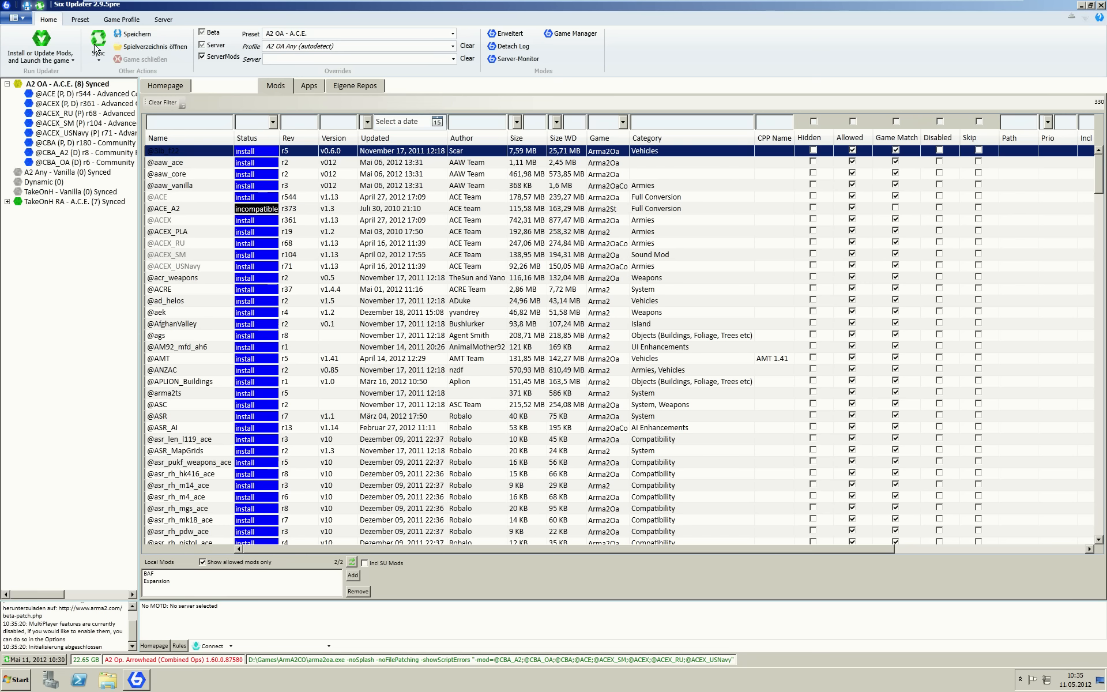
# Set the program language to en-US in the options and save the settings.
pyautogui.click(16, 18)
pyautogui.click(33, 71)
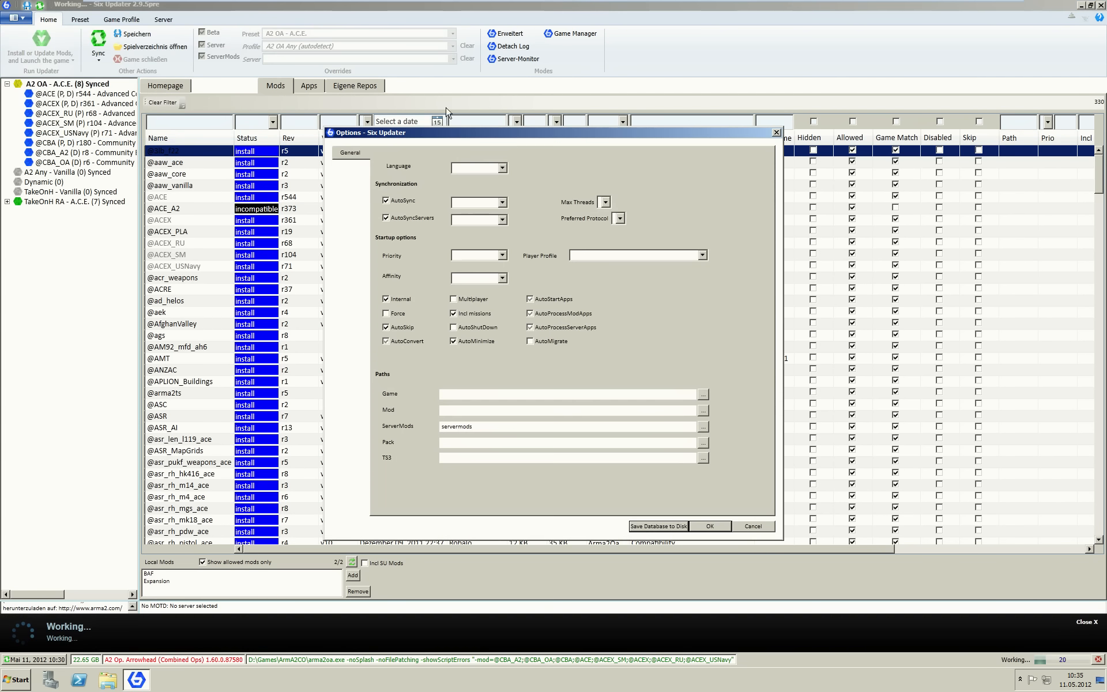
pyautogui.click(502, 167)
pyautogui.click(475, 202)
pyautogui.press('Return')
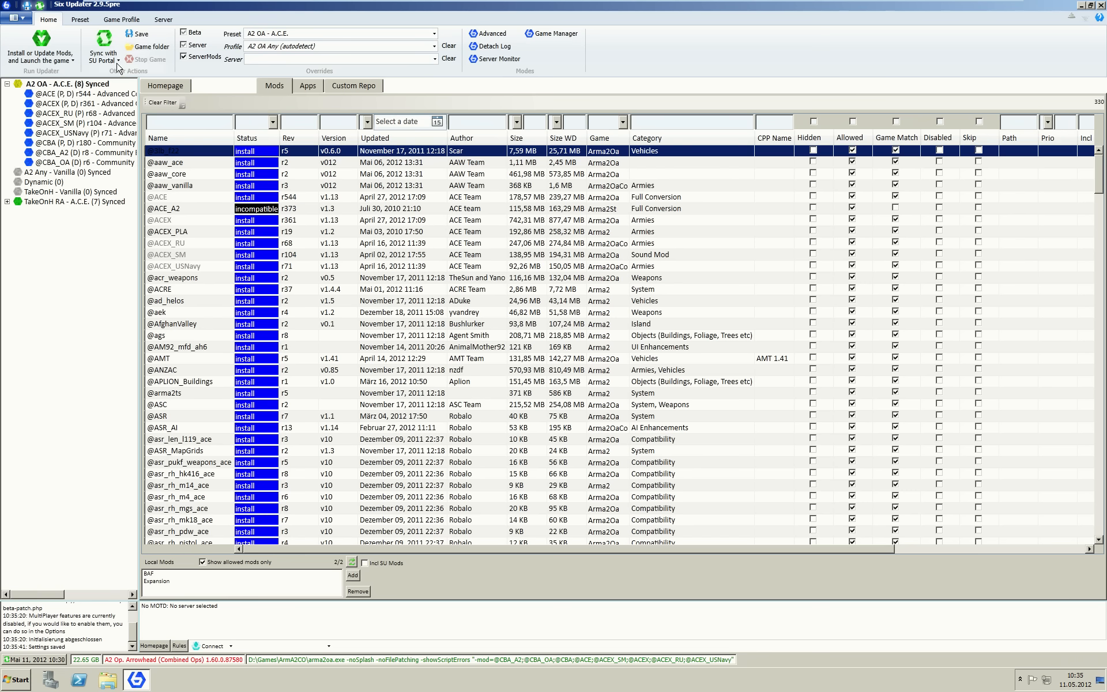
# Enable the Multiplayer option in the program options, save it, and turn on Advanced mode.
pyautogui.click(16, 17)
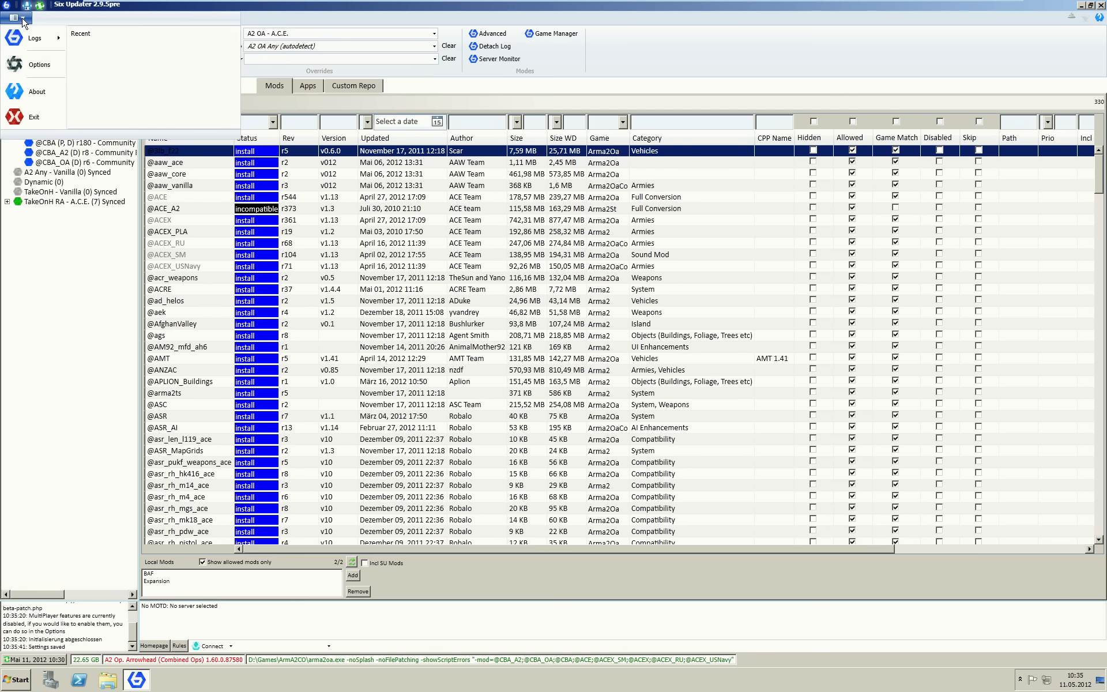
pyautogui.click(40, 66)
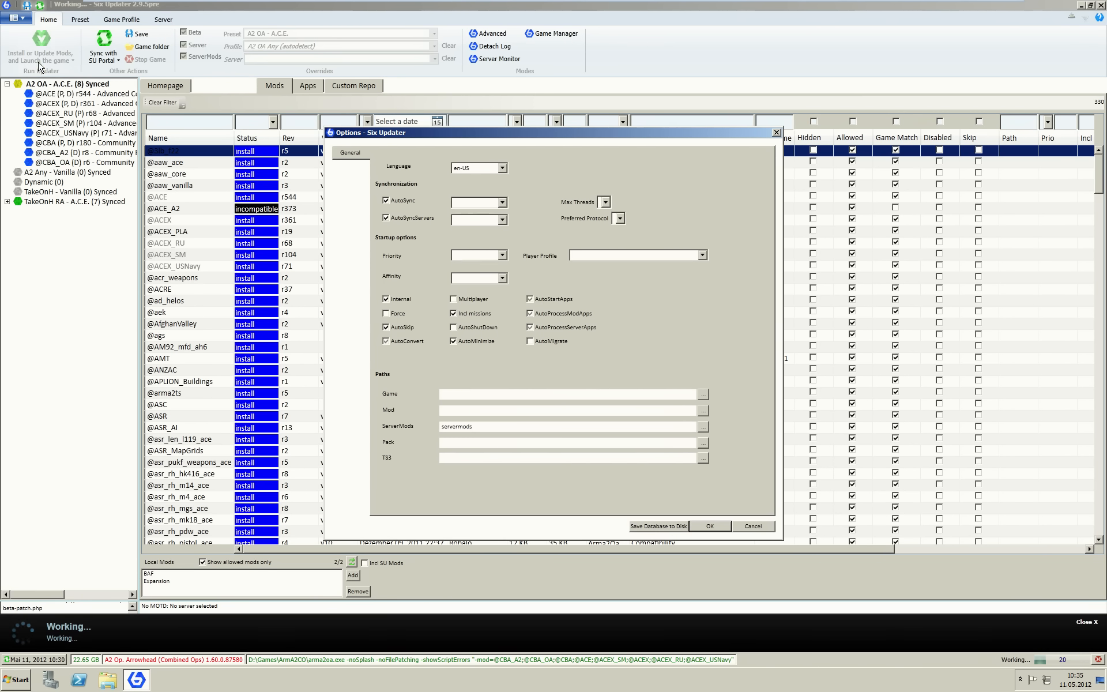
pyautogui.click(454, 299)
pyautogui.click(718, 527)
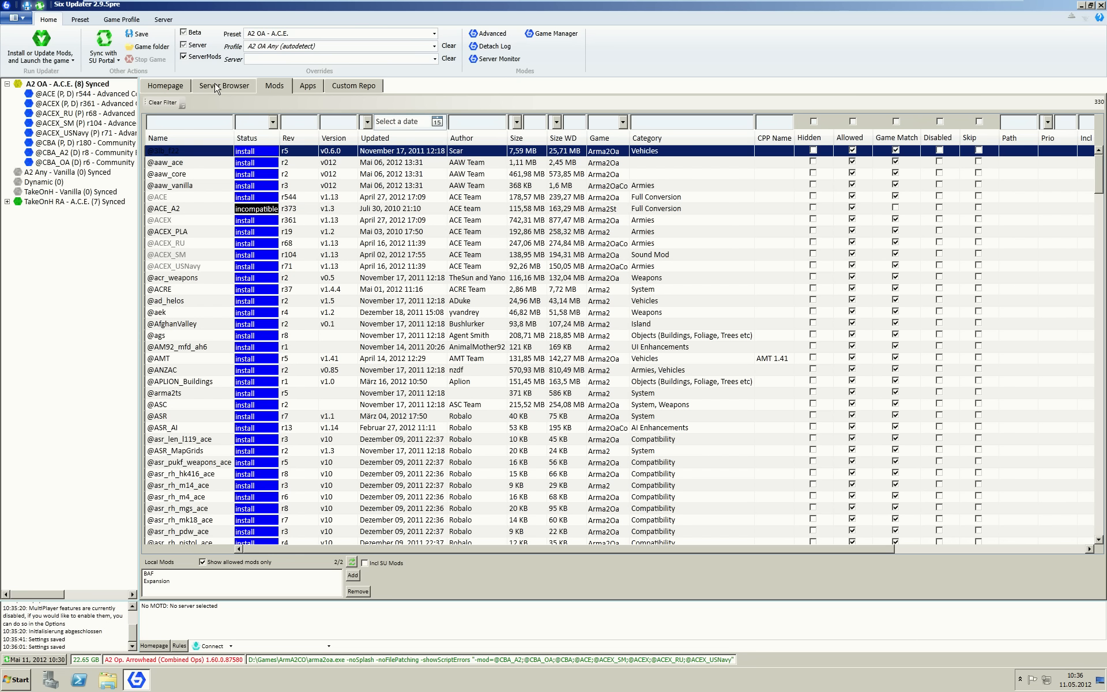
pyautogui.click(505, 37)
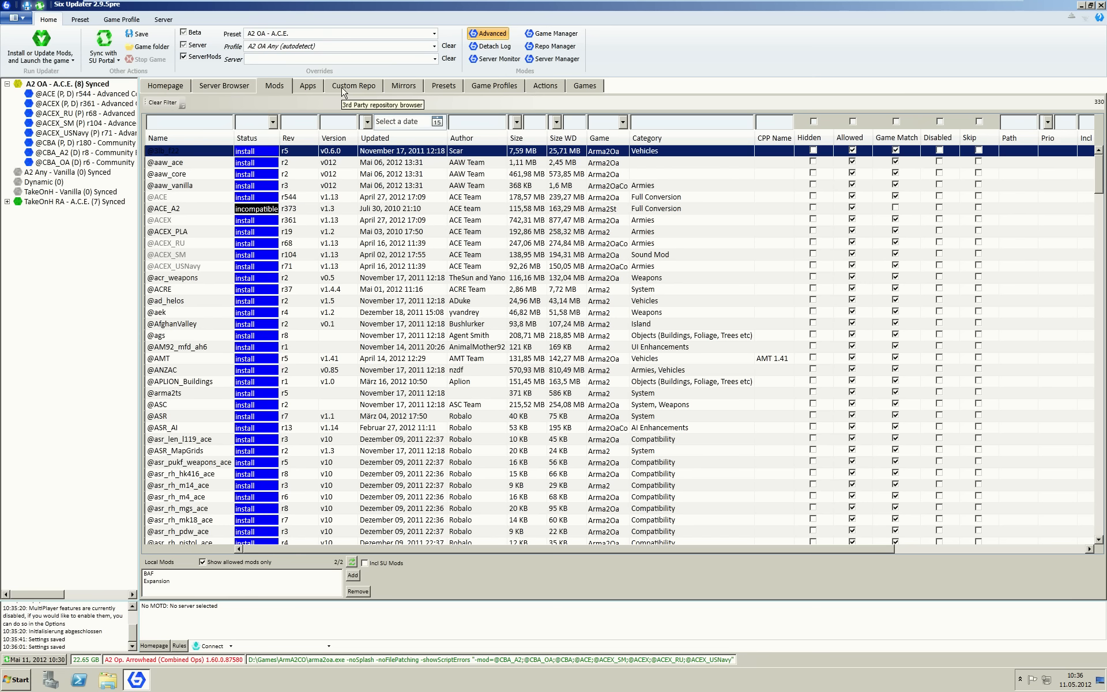
# Create a new preset and rename it as Server.
pyautogui.moveTo(84, 113)
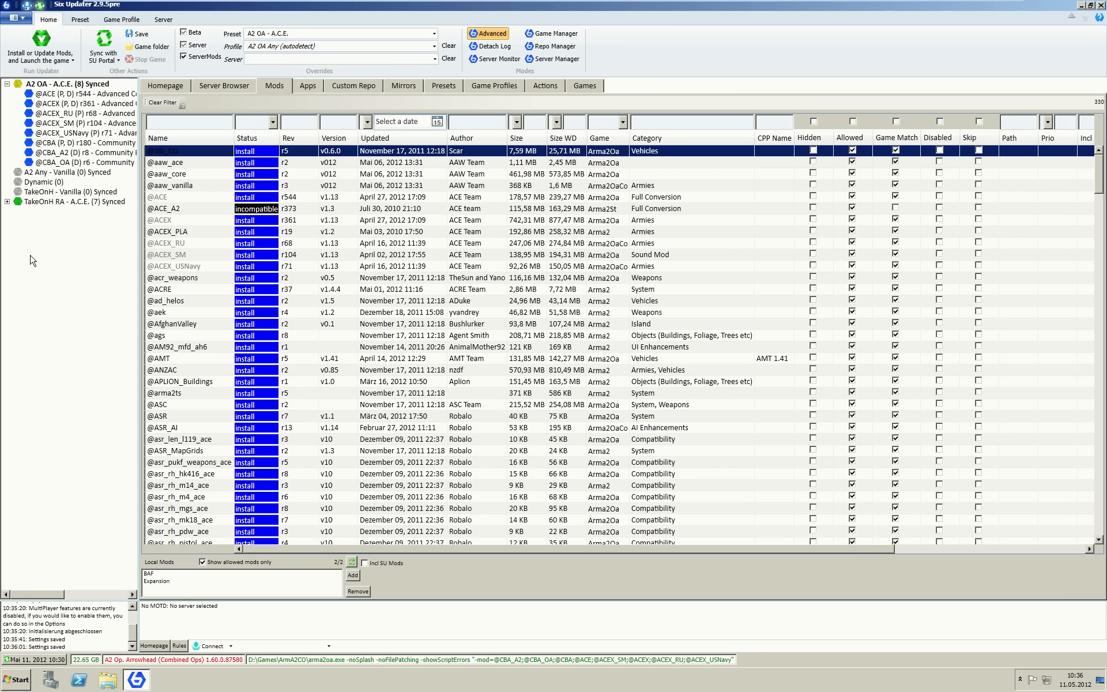
pyautogui.rightClick(25, 226)
pyautogui.click(55, 231)
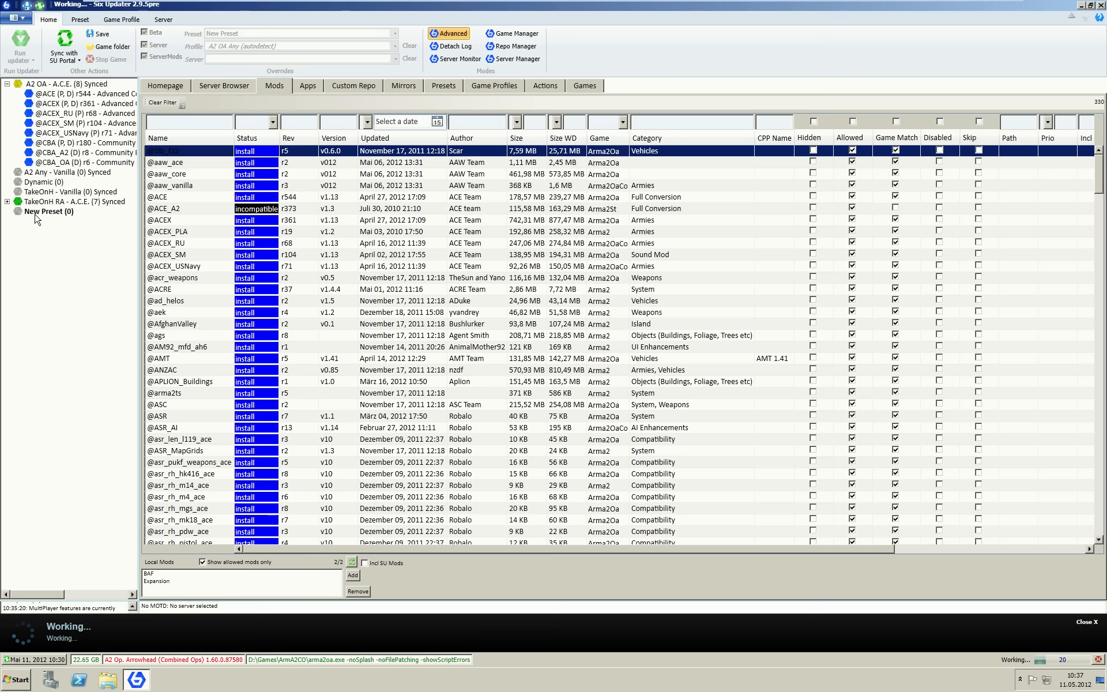
pyautogui.rightClick(35, 215)
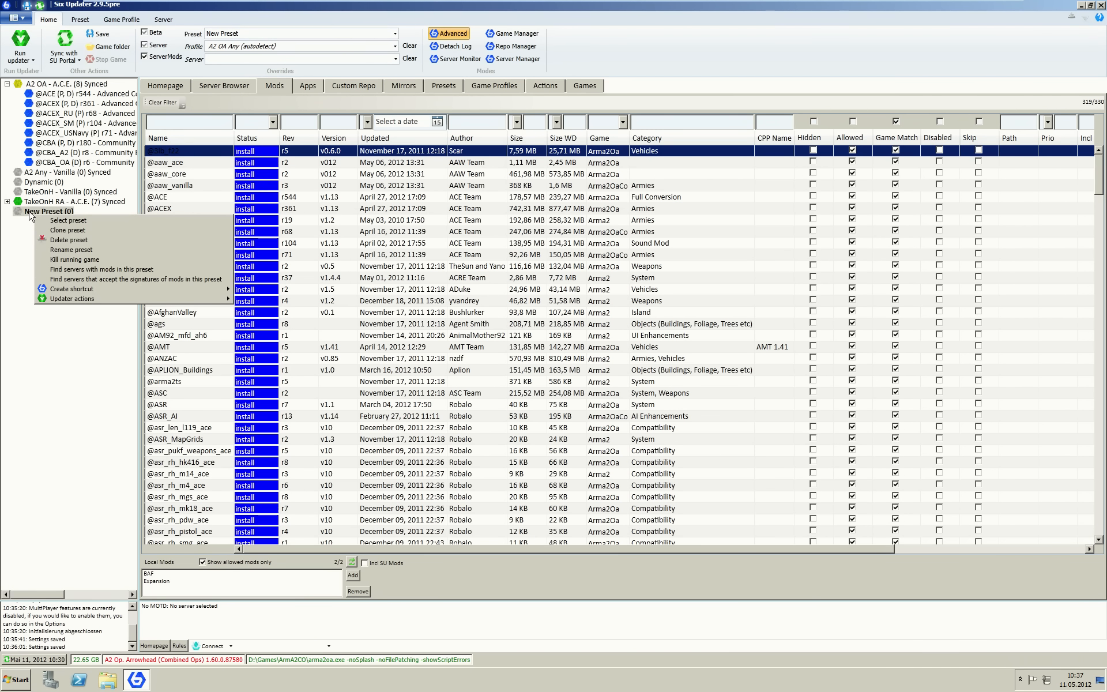
pyautogui.click(84, 252)
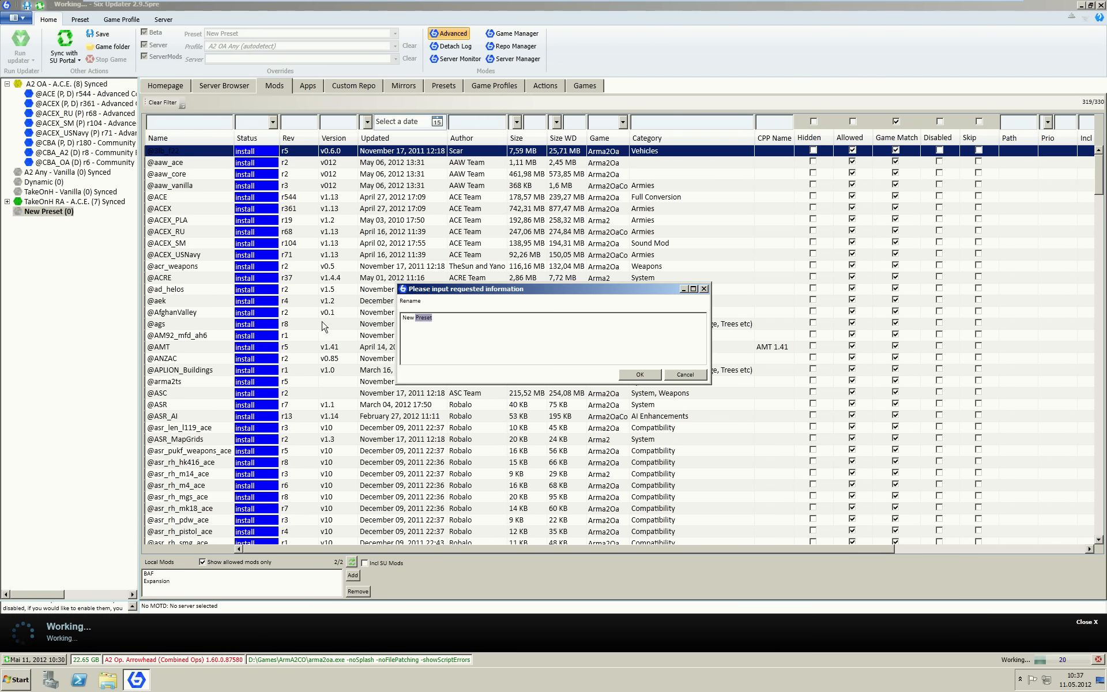
pyautogui.write('Server')
pyautogui.click(645, 375)
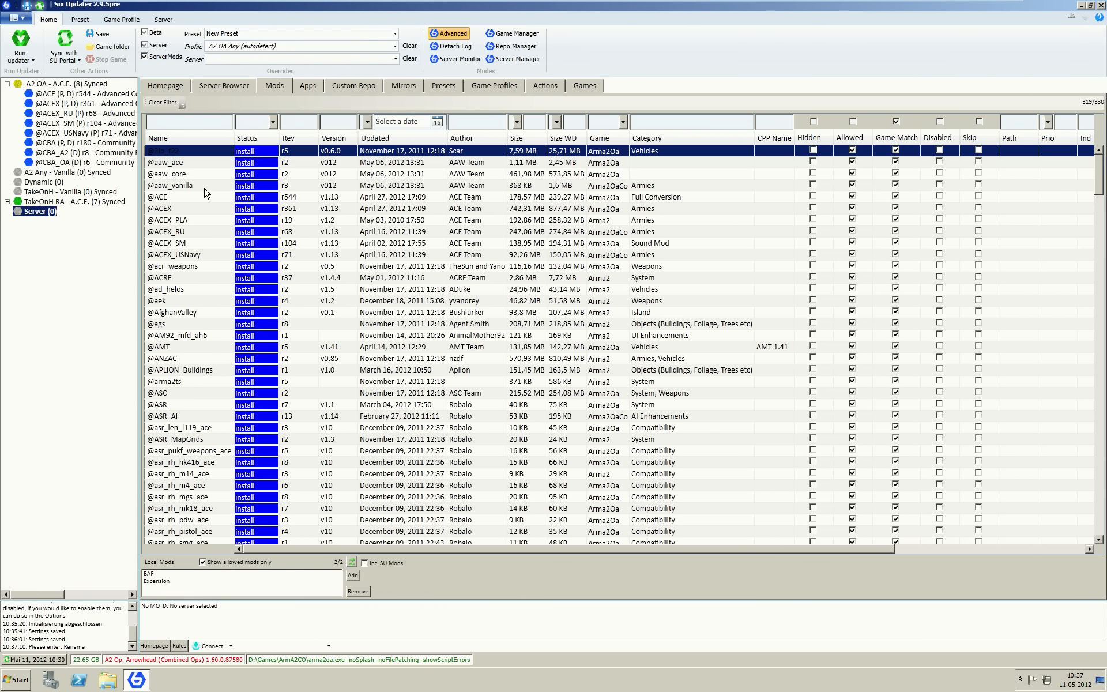
pyautogui.click(173, 279)
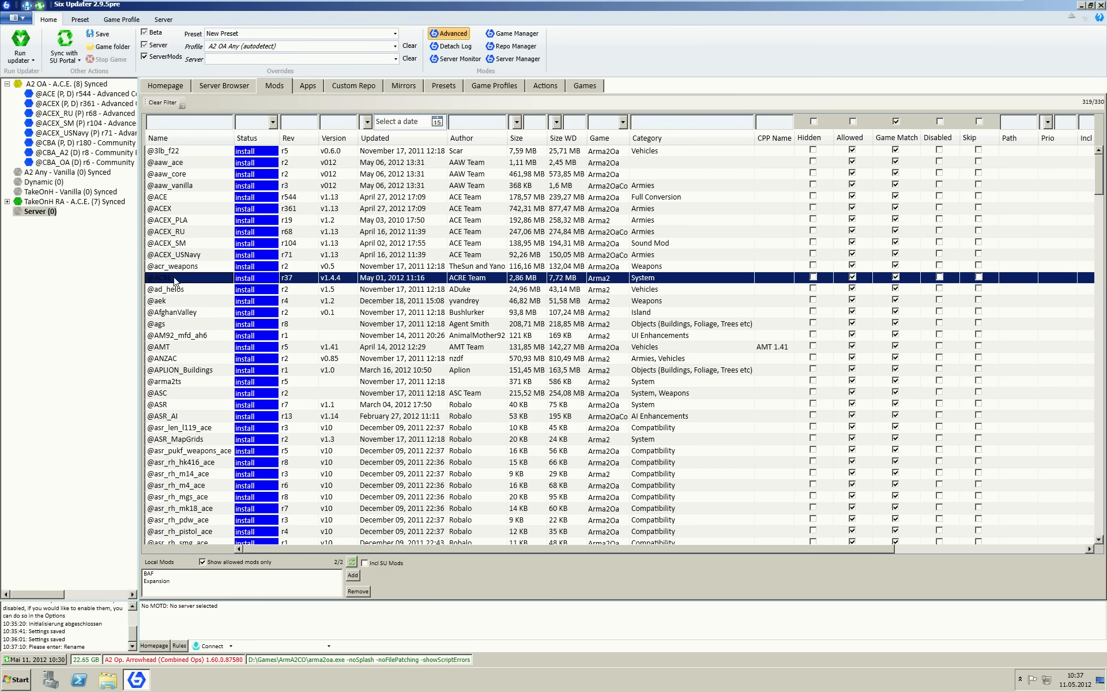
pyautogui.rightClick(175, 282)
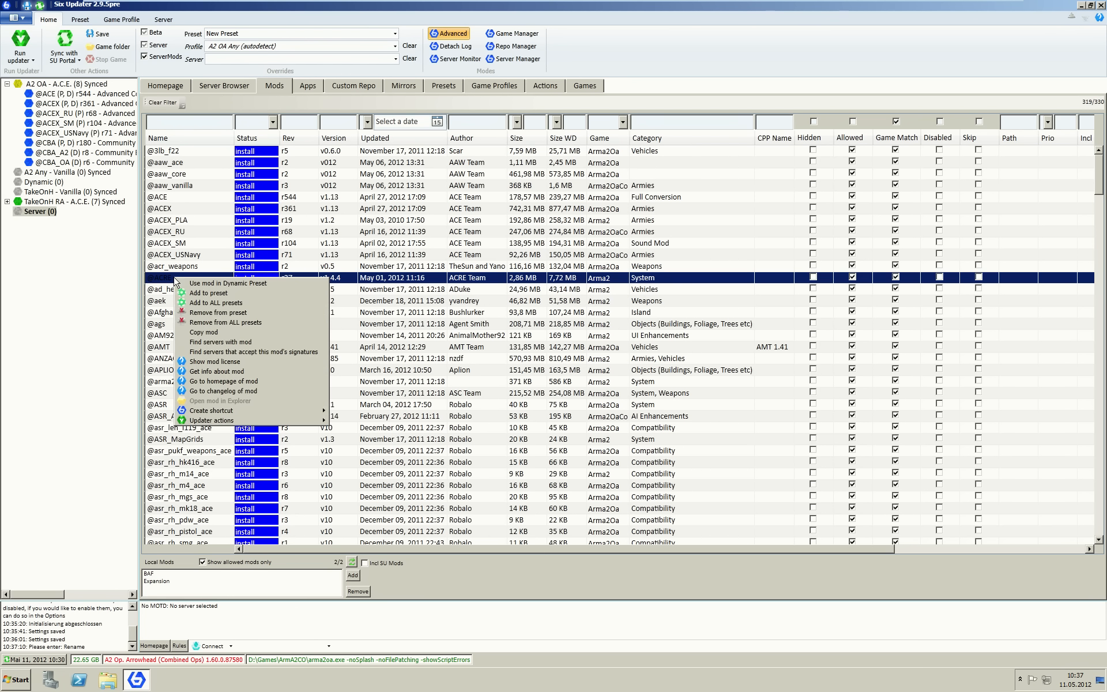
pyautogui.click(211, 294)
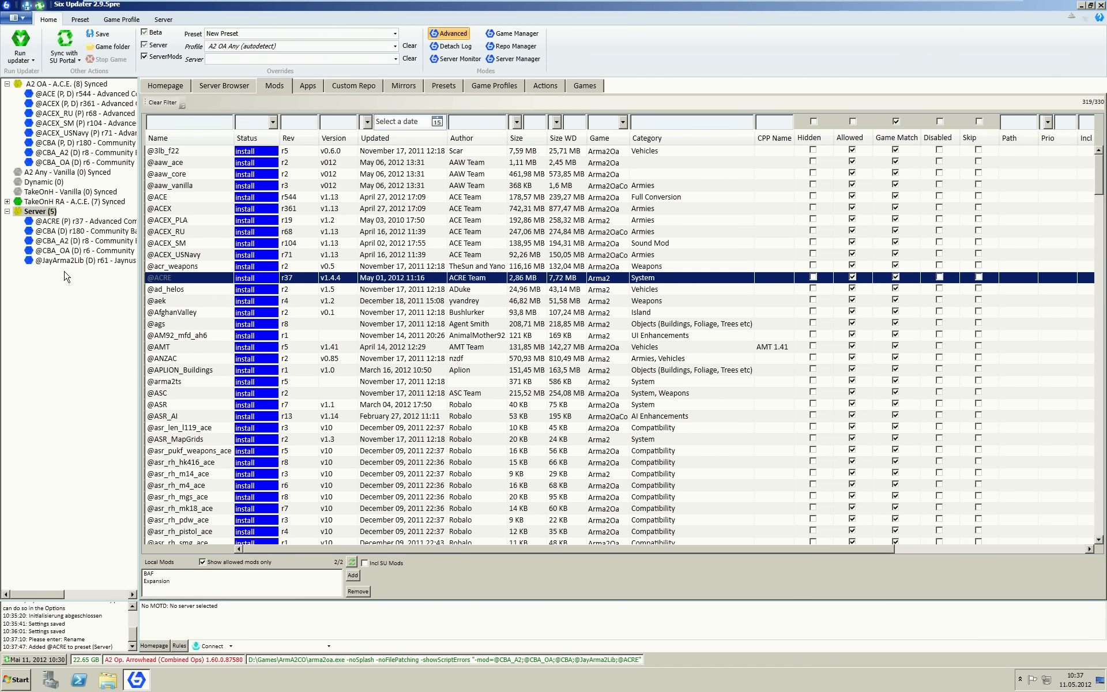
pyautogui.moveTo(41, 223)
pyautogui.moveTo(139, 297); pyautogui.dragTo(155, 298)
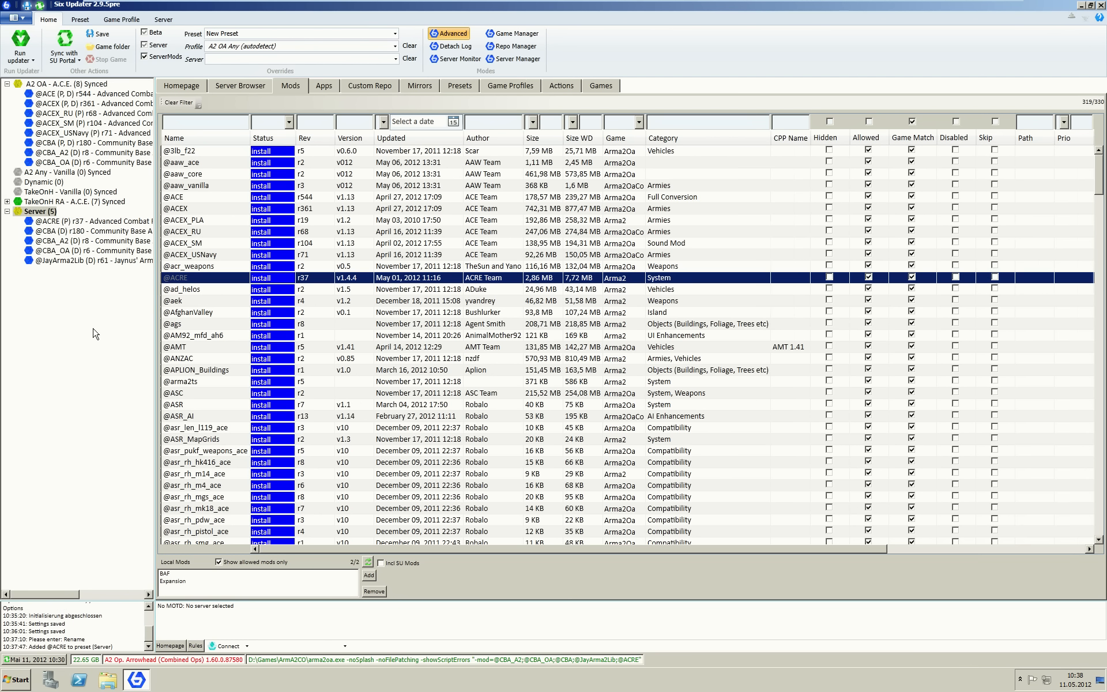
# Choose Server as the active preset.
pyautogui.moveTo(82, 265)
pyautogui.click(46, 214)
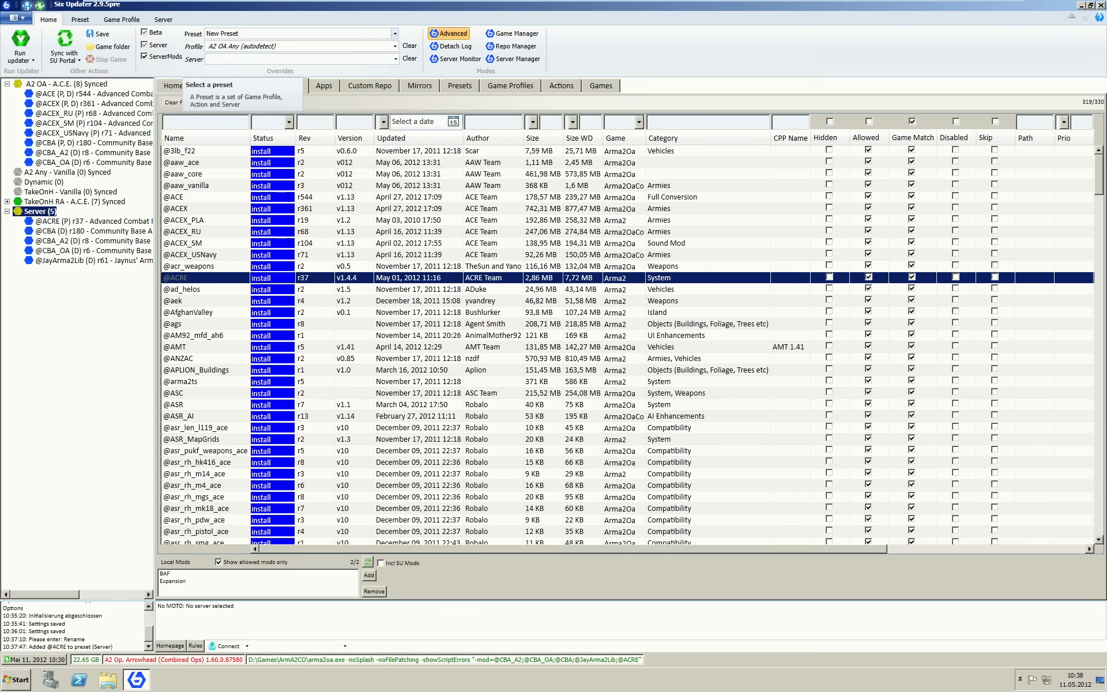
pyautogui.click(395, 34)
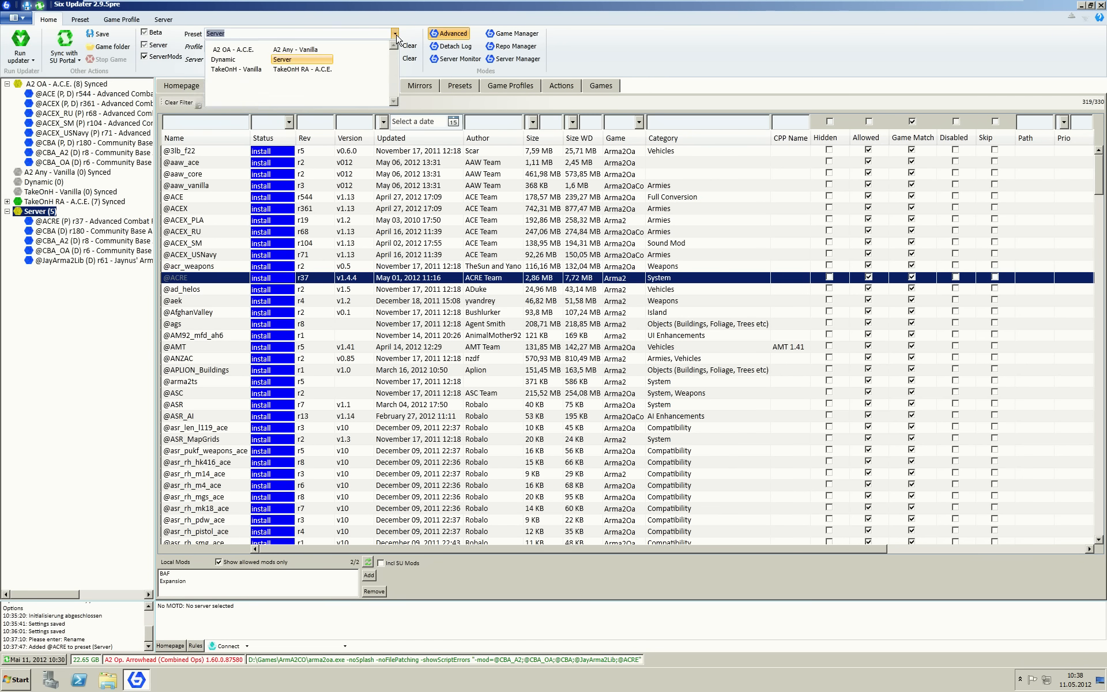
pyautogui.click(280, 59)
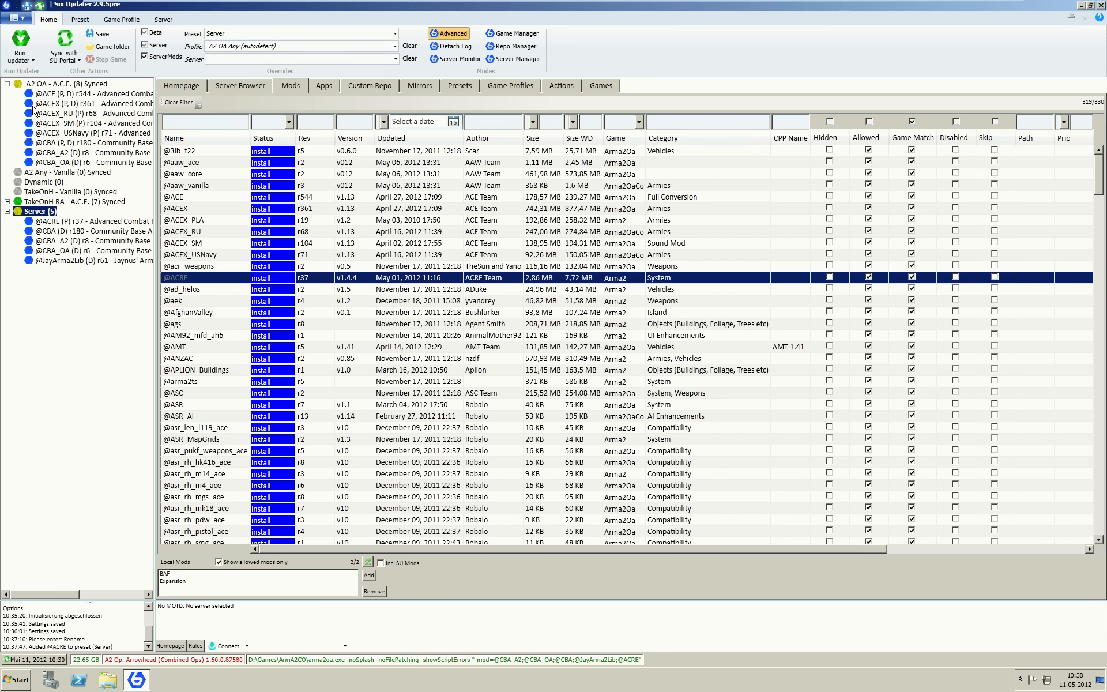
pyautogui.click(26, 61)
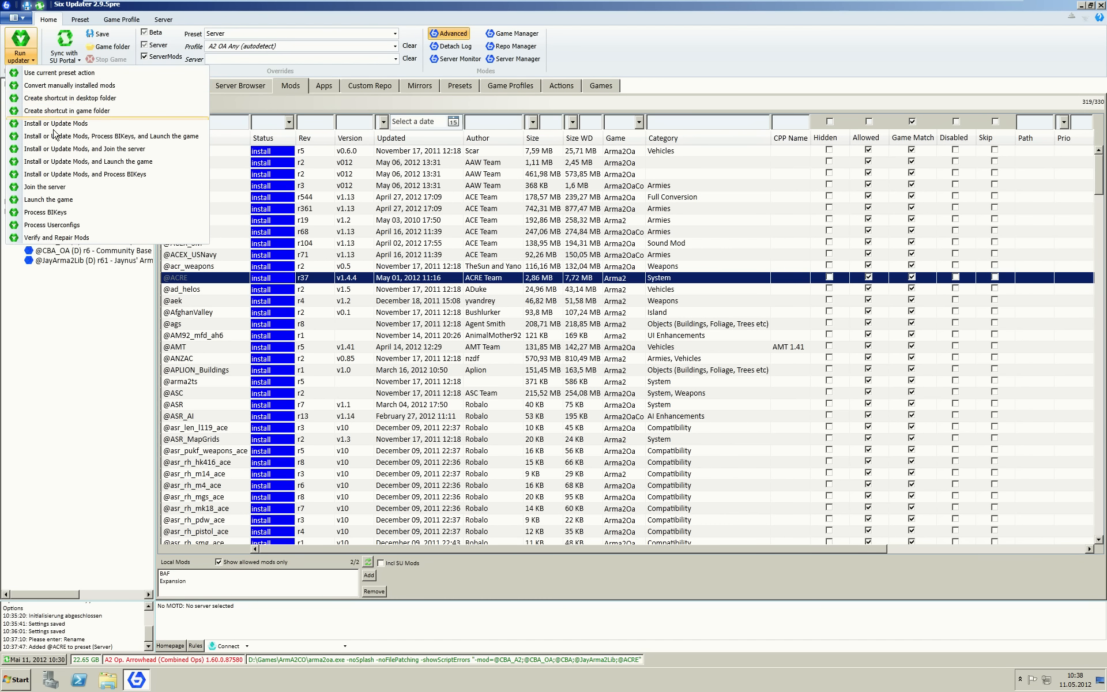
pyautogui.click(22, 123)
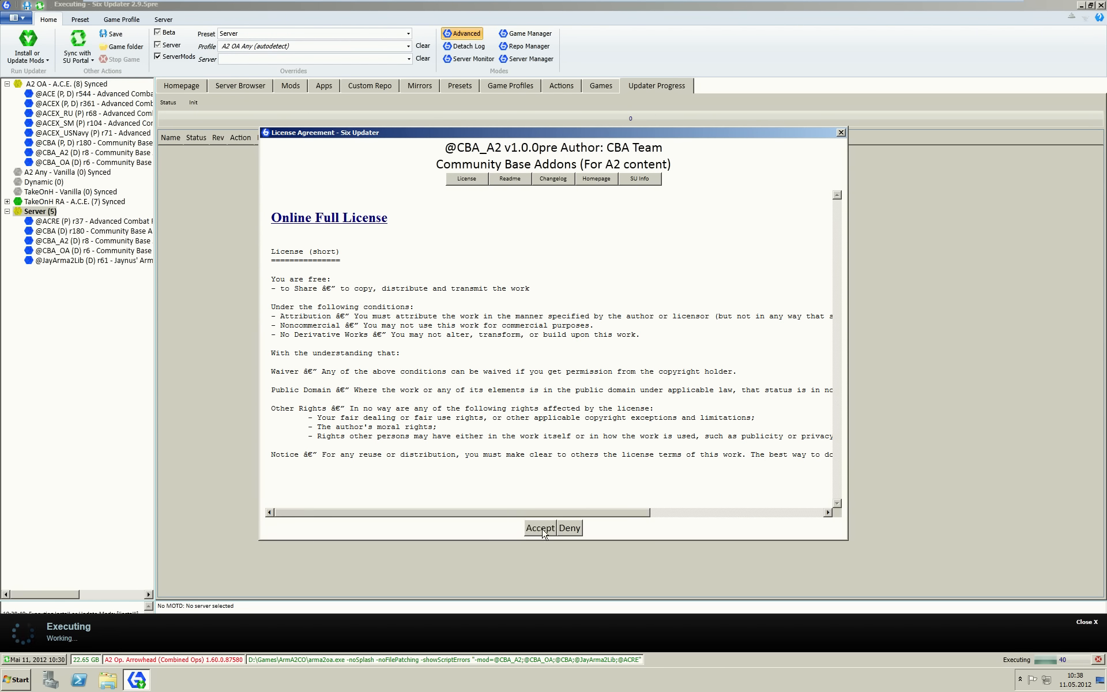
pyautogui.click(539, 528)
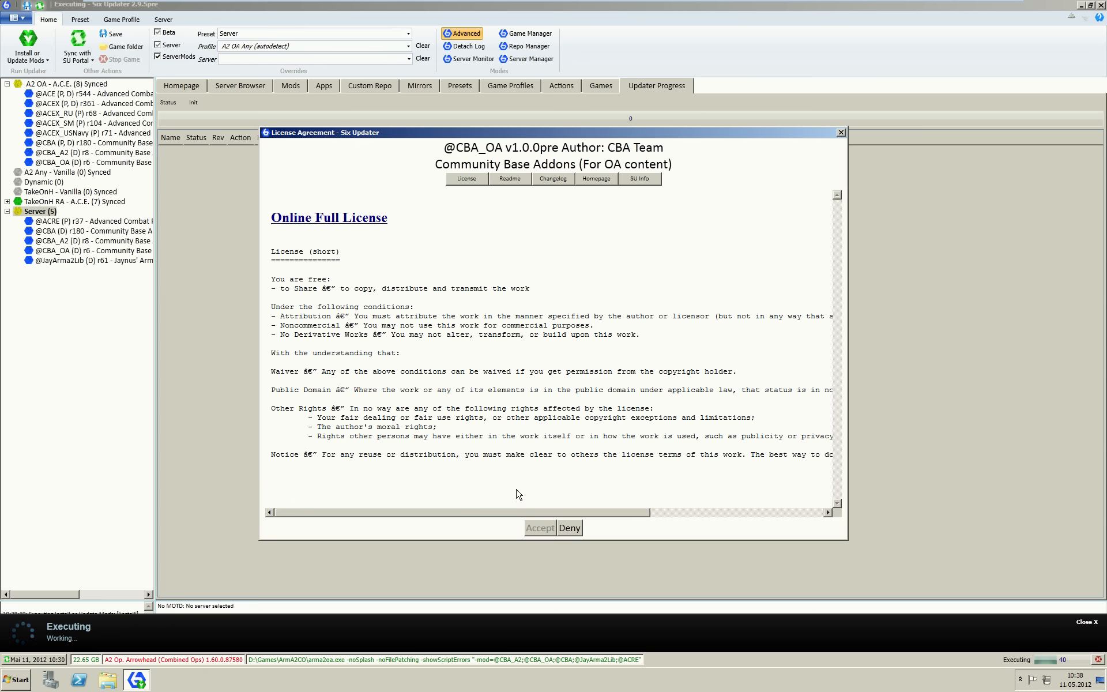
pyautogui.click(539, 530)
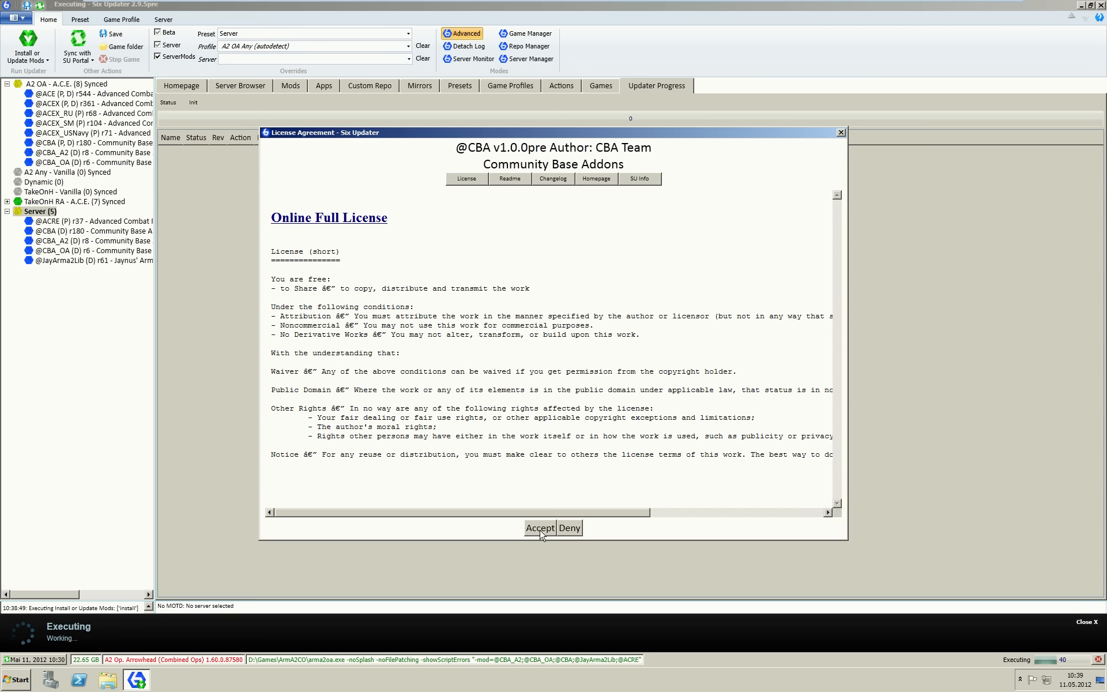
pyautogui.click(540, 531)
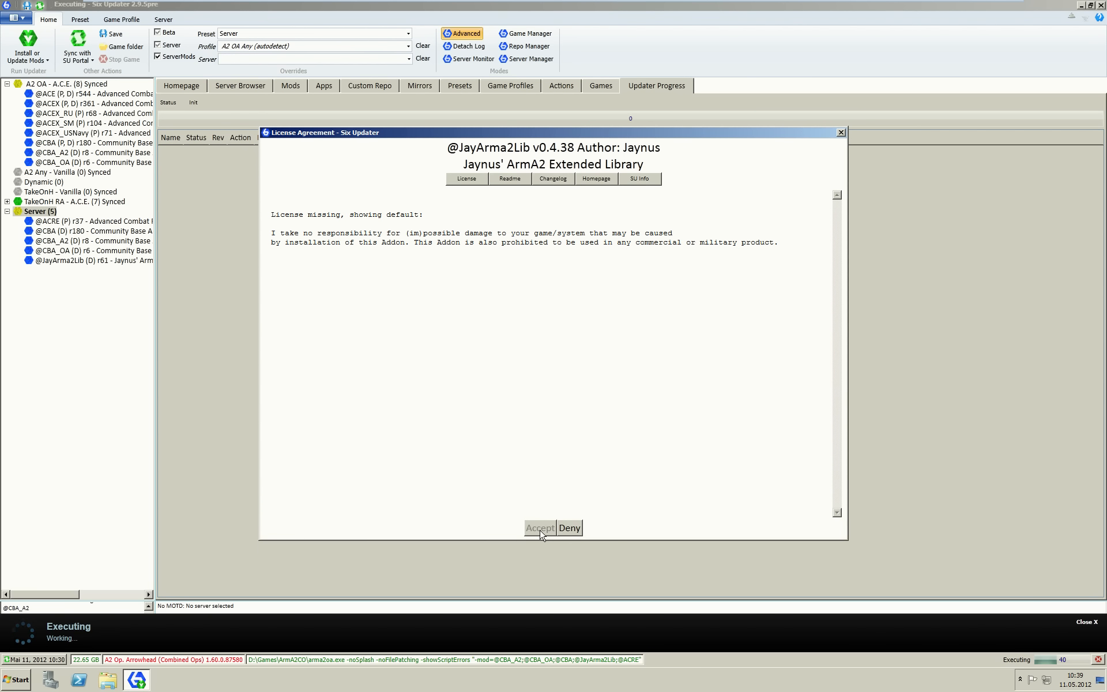
pyautogui.click(540, 529)
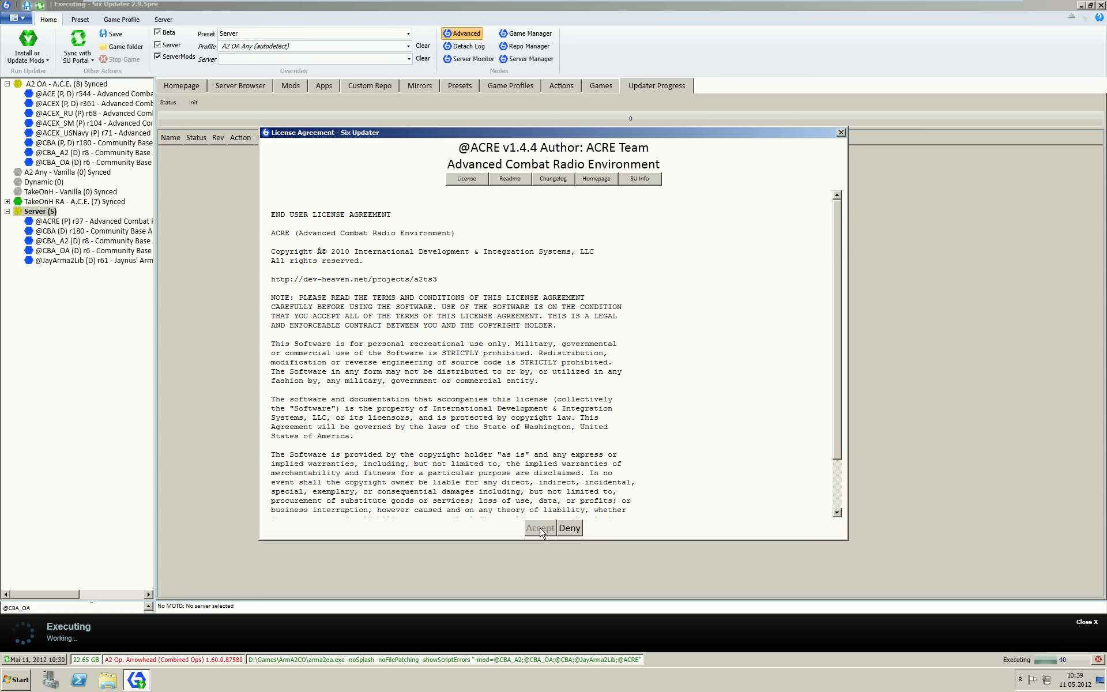
pyautogui.click(540, 529)
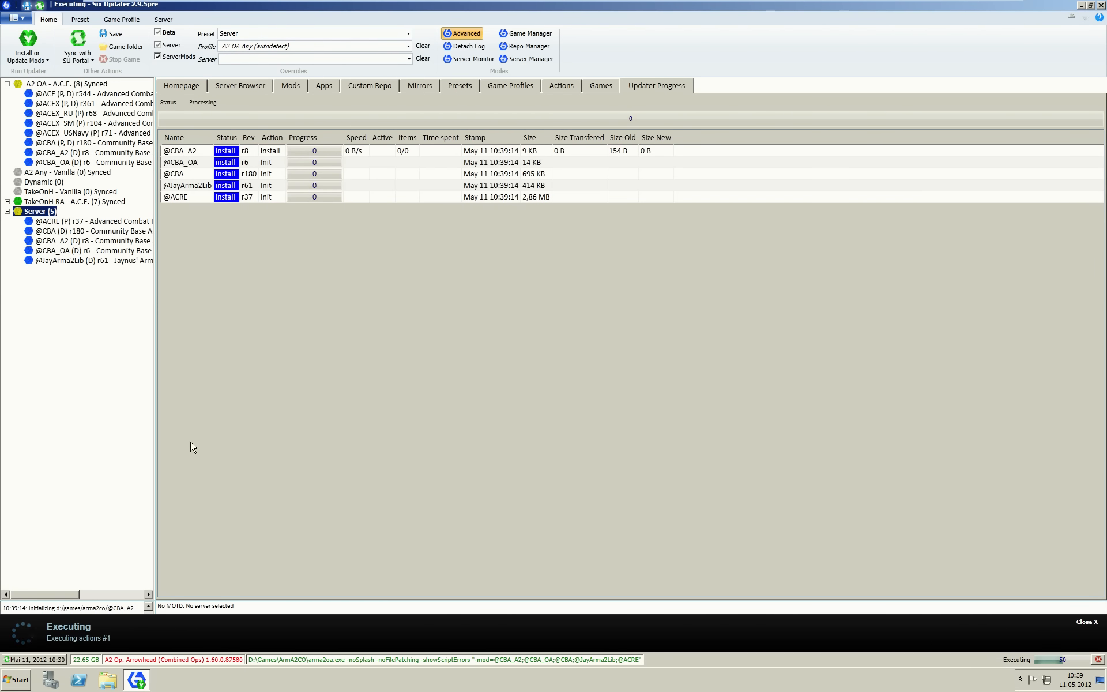
# Switch to Windows Explorer and open D:\Games\ArmA2CO to examine the installed mod folders.
pyautogui.click(108, 680)
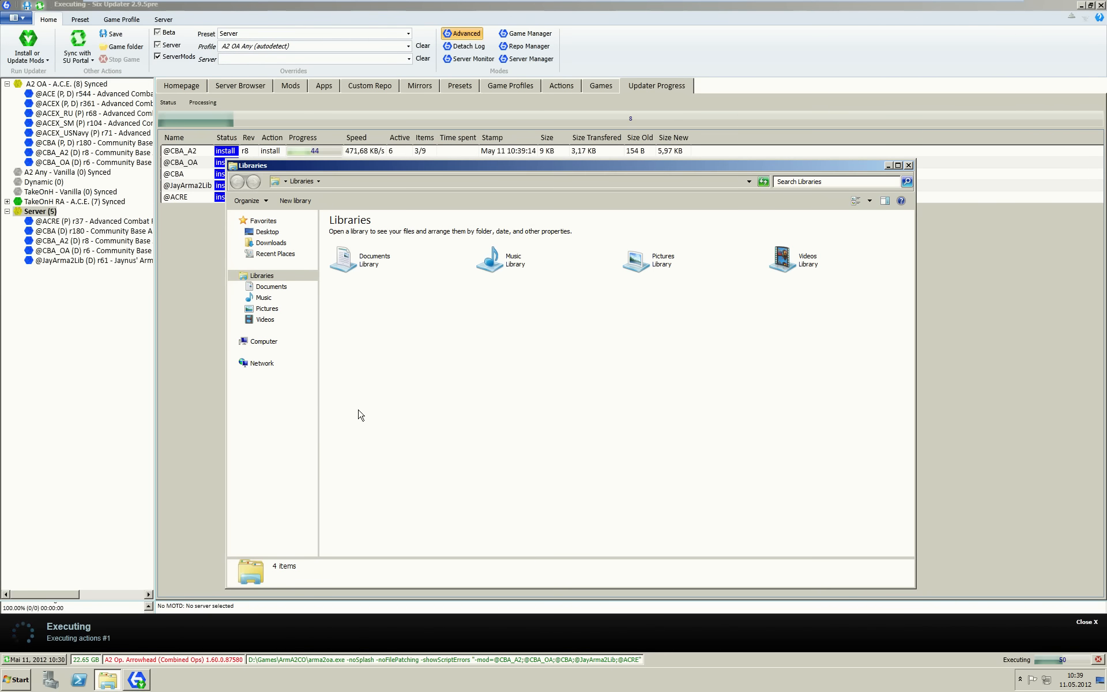
pyautogui.click(264, 341)
pyautogui.doubleClick(519, 241)
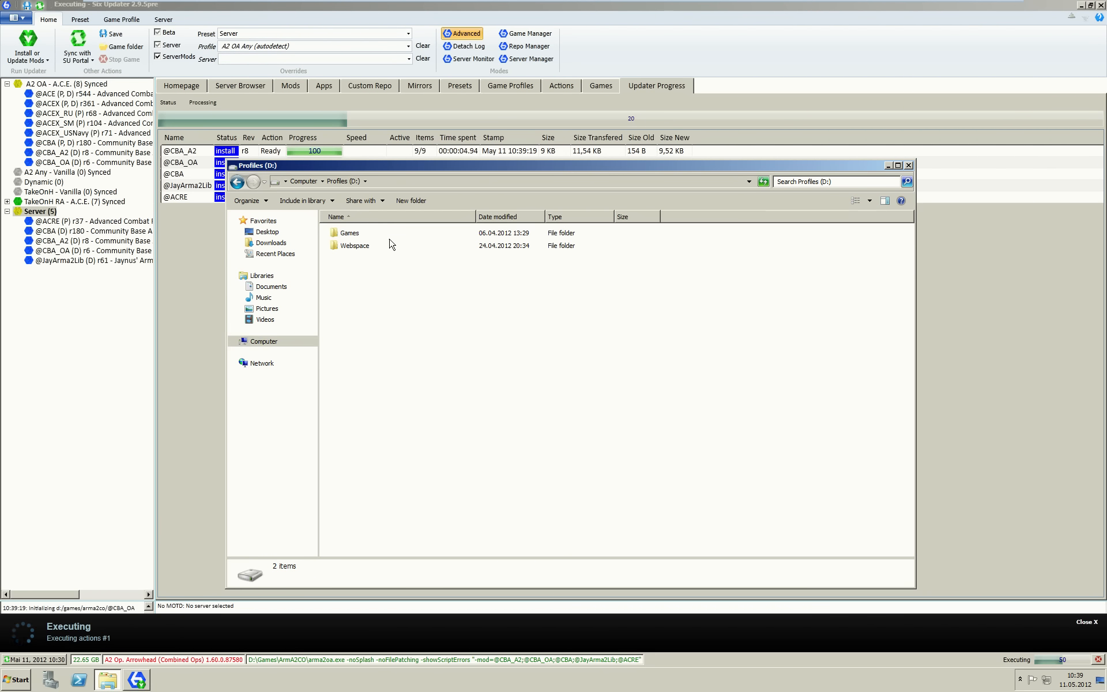
pyautogui.doubleClick(369, 234)
pyautogui.doubleClick(364, 234)
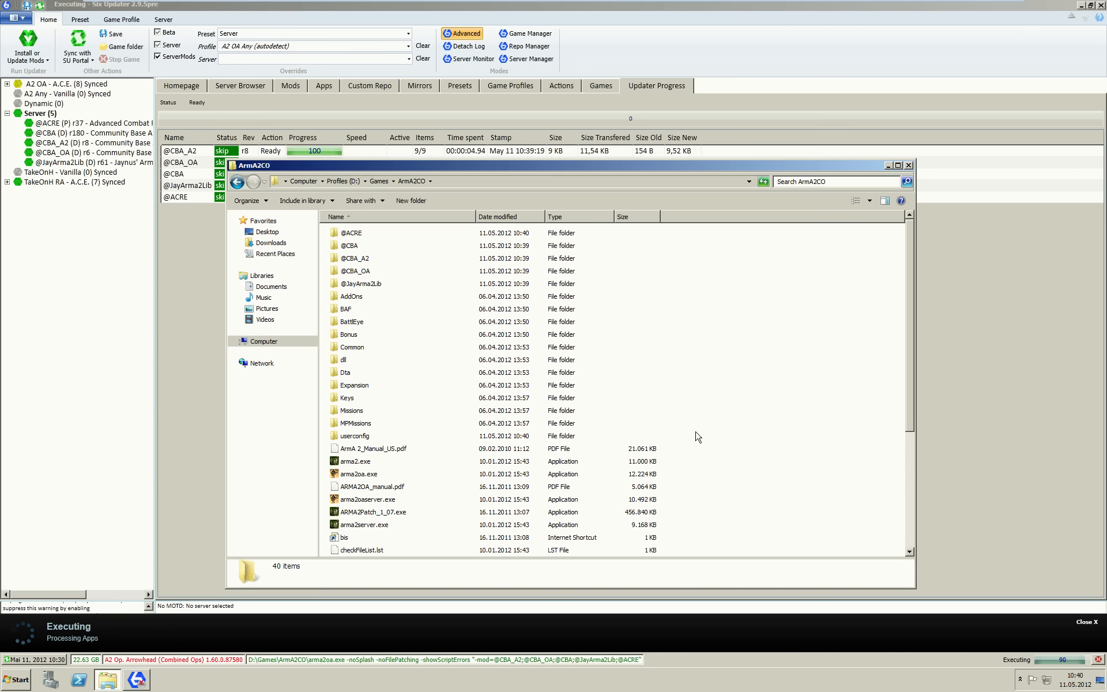
pyautogui.click(684, 8)
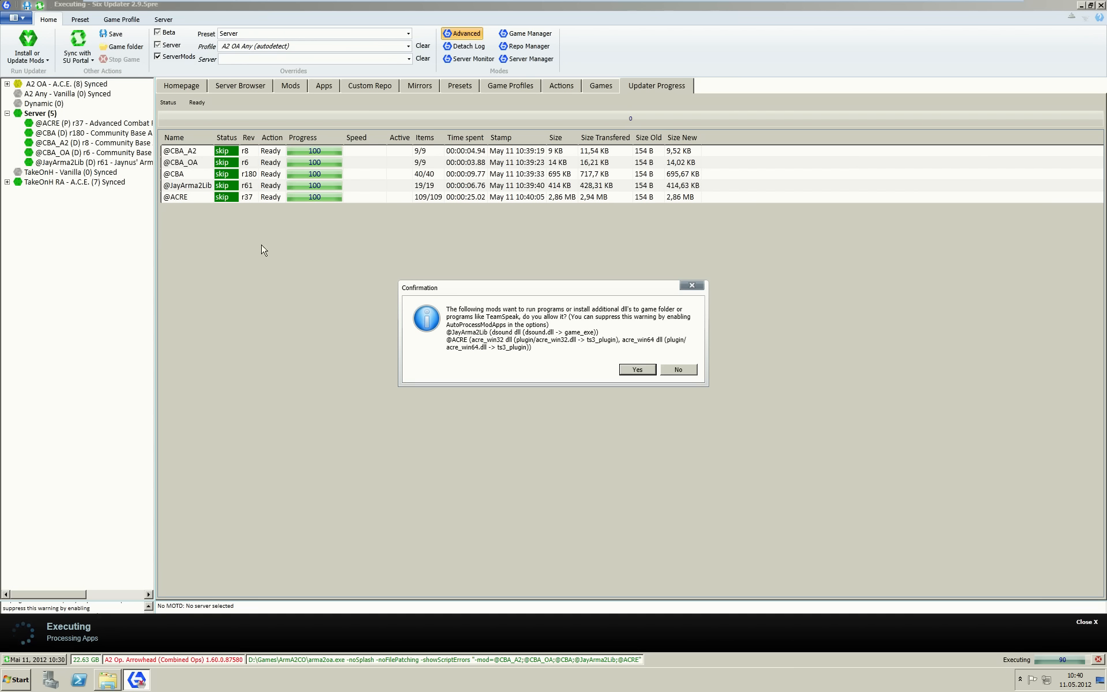
pyautogui.click(681, 372)
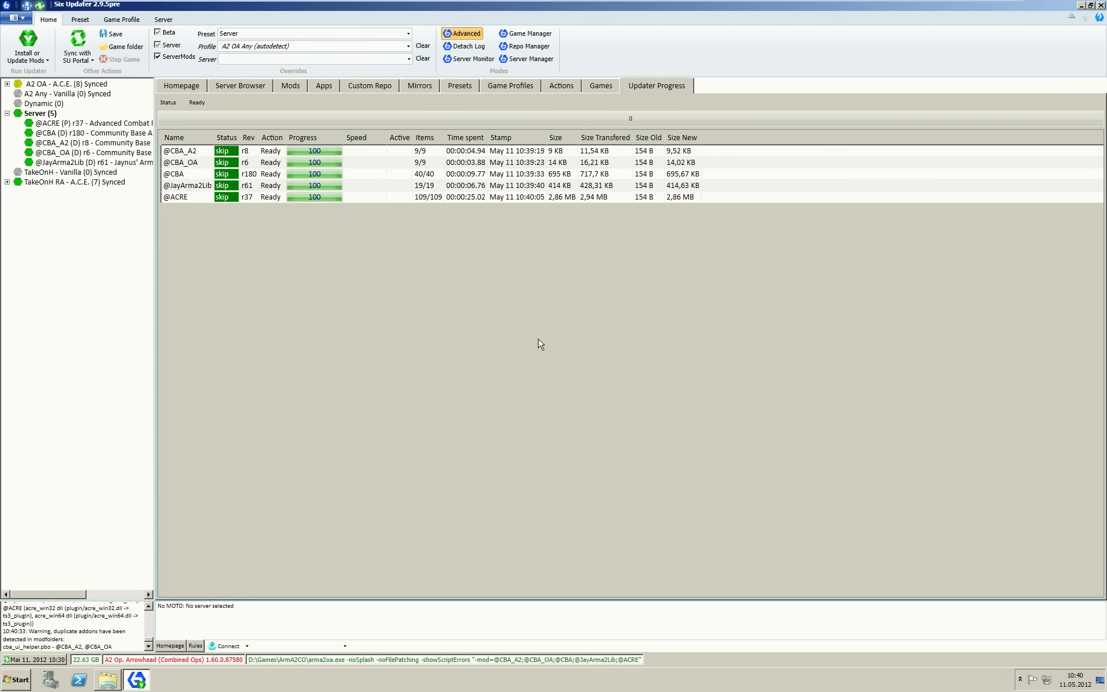
# Start adding a repository in the Repo Manager and create a folder named Repository on drive D: for it.
pyautogui.click(535, 49)
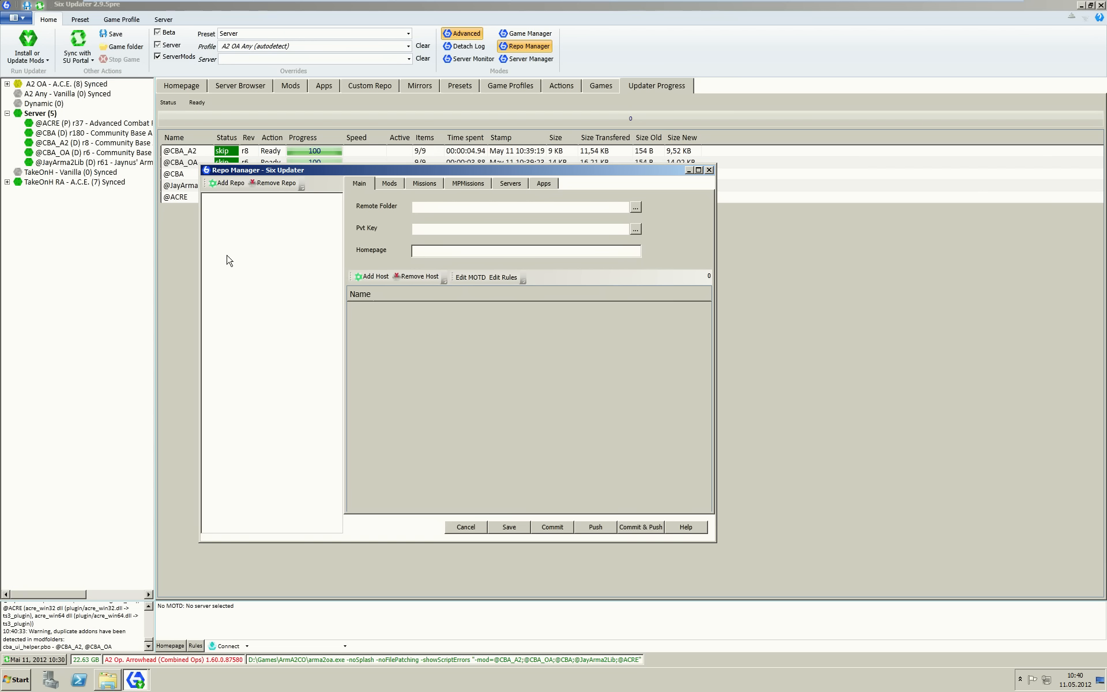
pyautogui.click(235, 184)
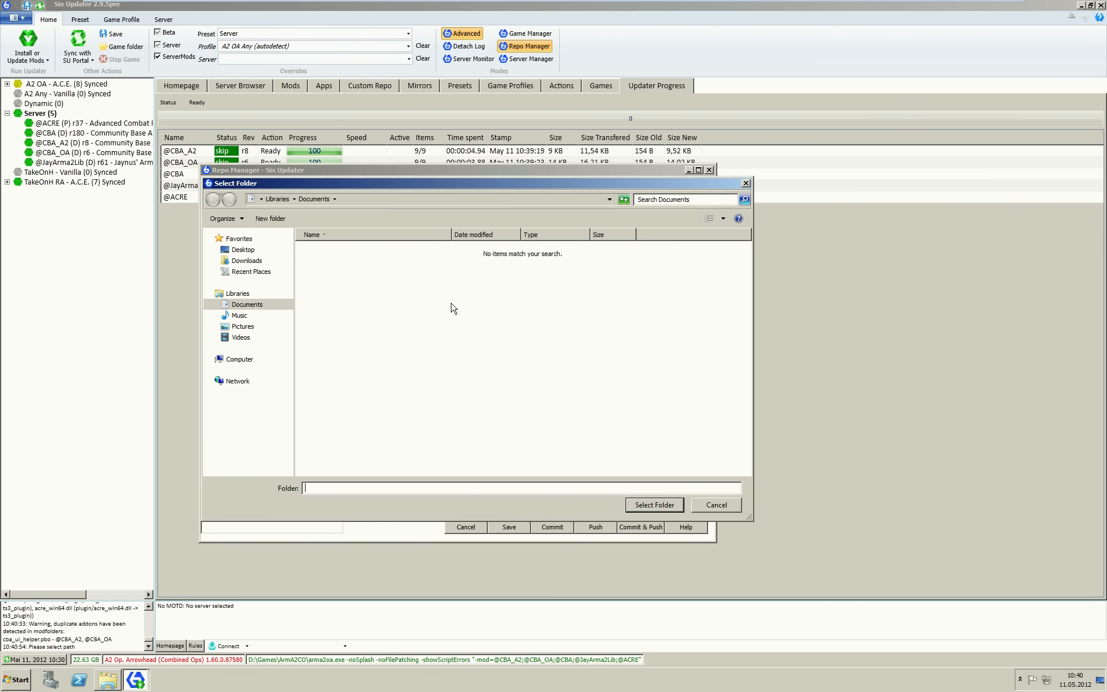
pyautogui.click(239, 359)
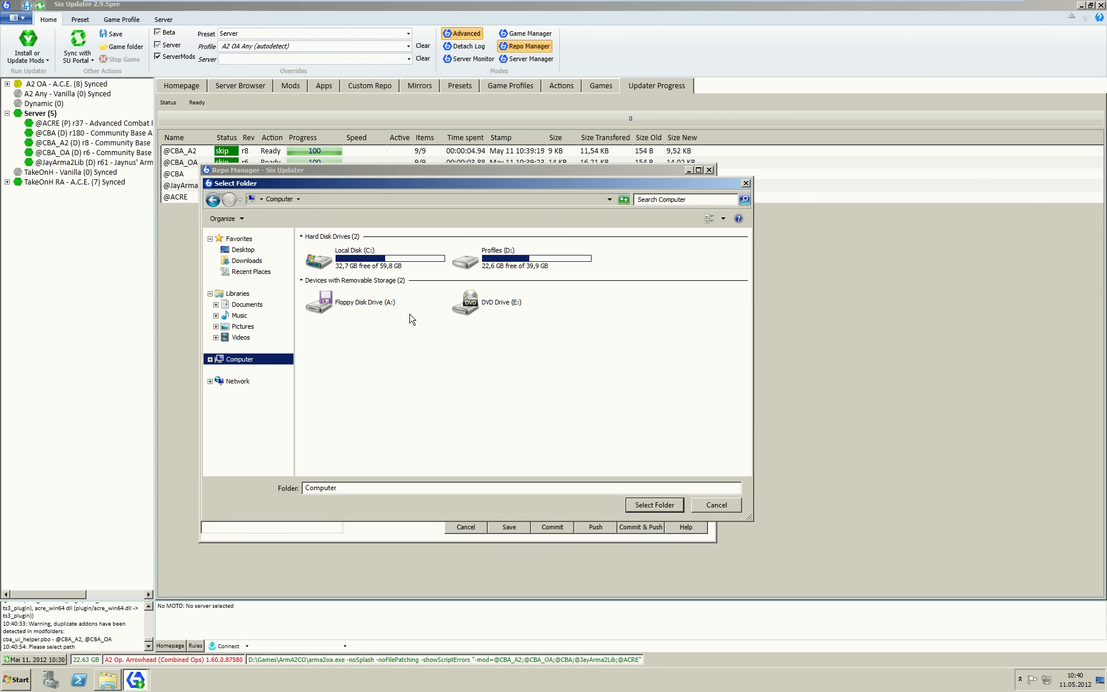
pyautogui.doubleClick(526, 269)
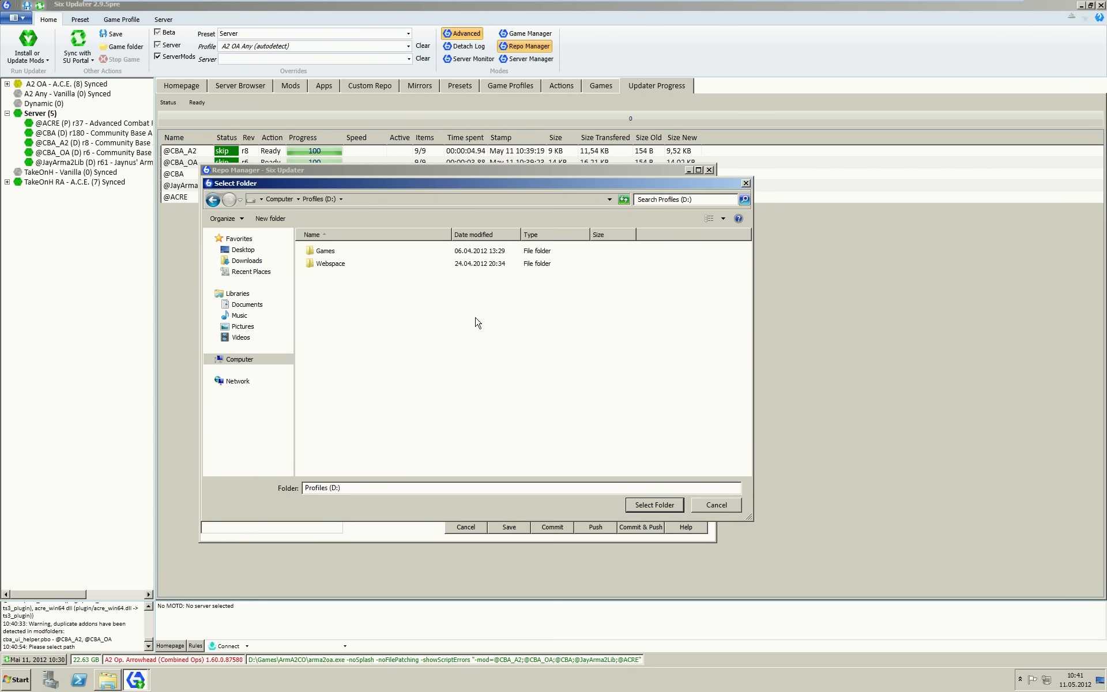
pyautogui.click(269, 221)
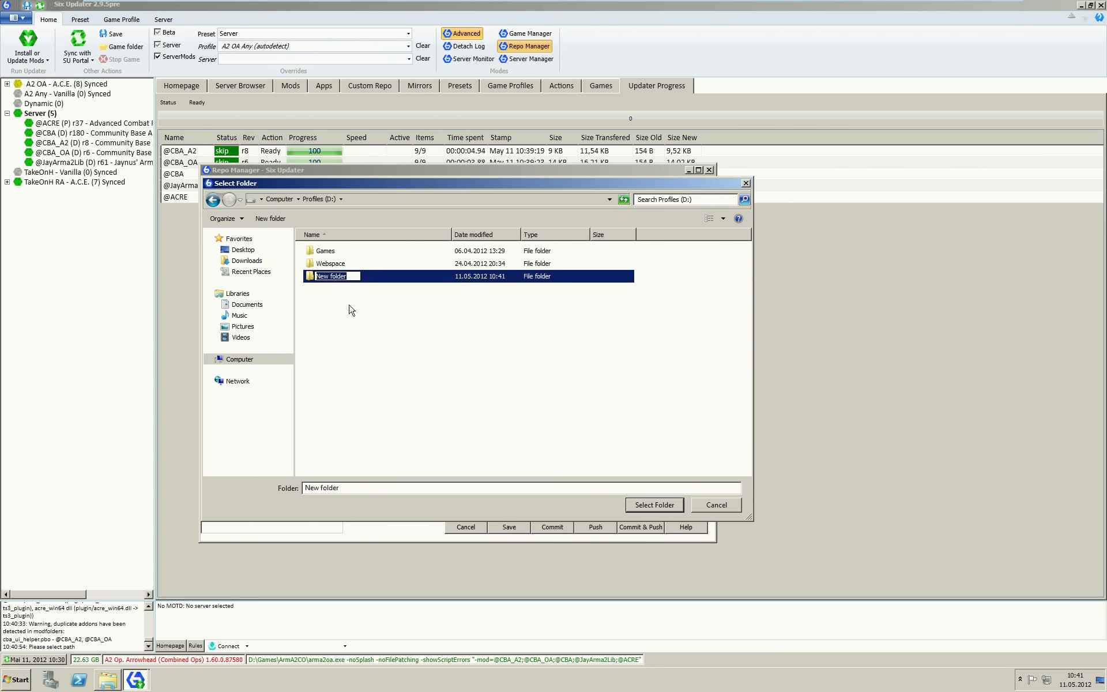
pyautogui.write('Reposiot')
pyautogui.press('BackSpace')
pyautogui.press('BackSpace')
pyautogui.press('BackSpace')
pyautogui.press('BackSpace')
pyautogui.write('tory')
pyautogui.press('BackSpace')
pyautogui.write('osi')
pyautogui.click(362, 318)
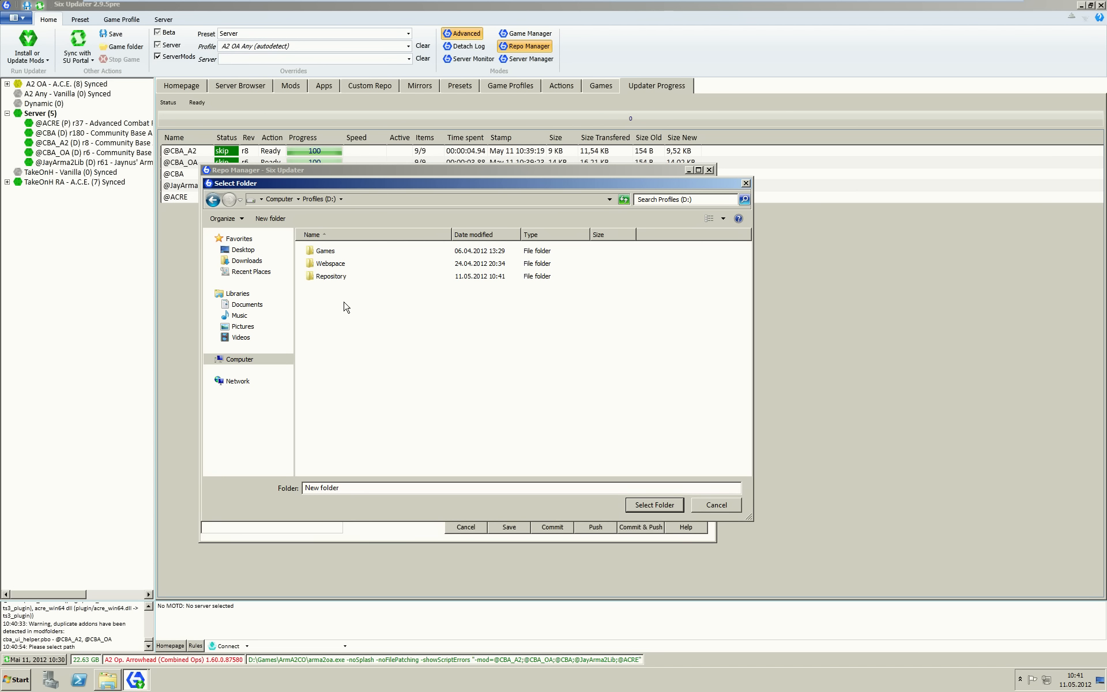
# Choose D:\Repository as the new repository's folder and agree to initialize it.
pyautogui.click(347, 277)
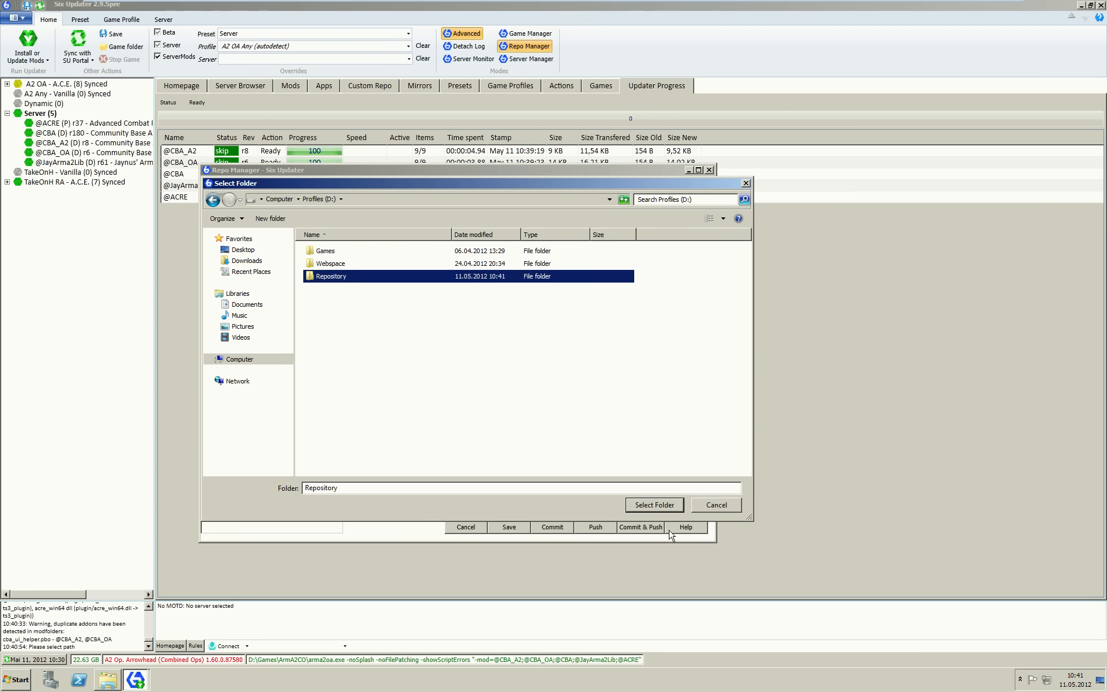
pyautogui.click(648, 505)
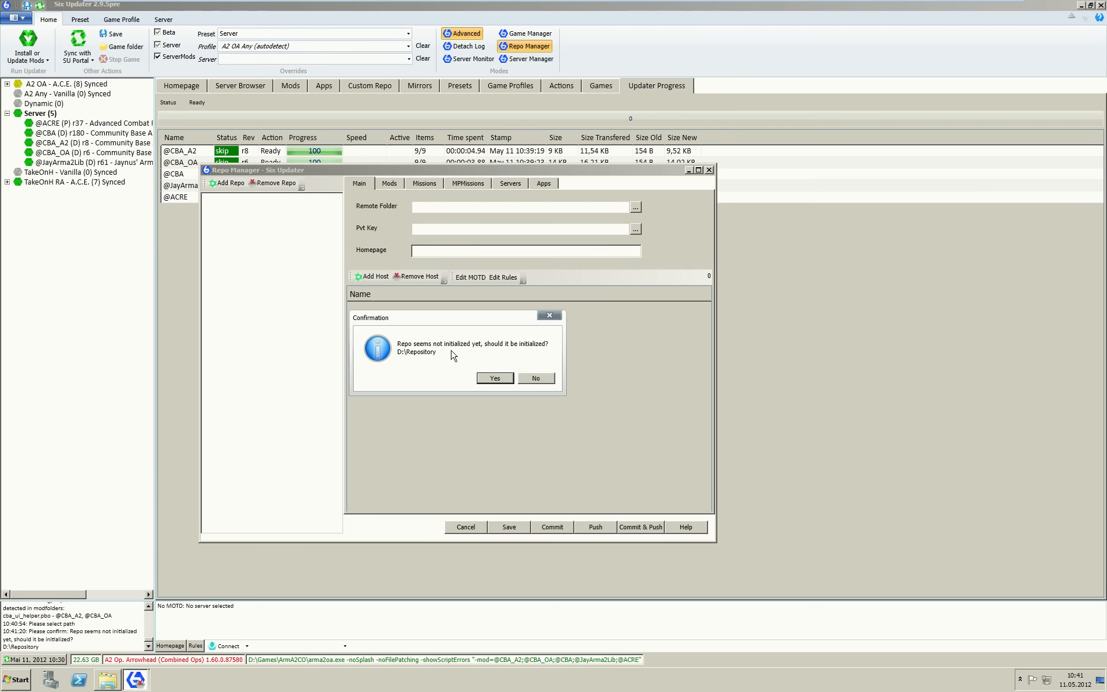
pyautogui.click(498, 380)
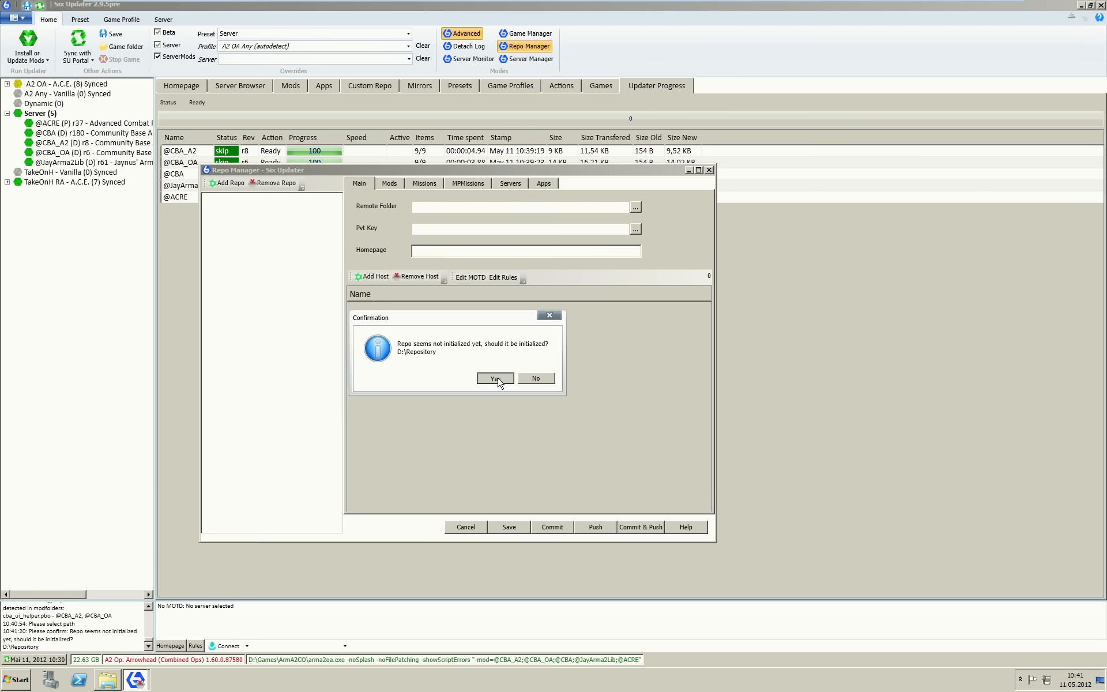
# Switch to Windows Explorer and open D:\Repository to examine the files of the initialized repository.
pyautogui.click(107, 679)
pyautogui.click(344, 181)
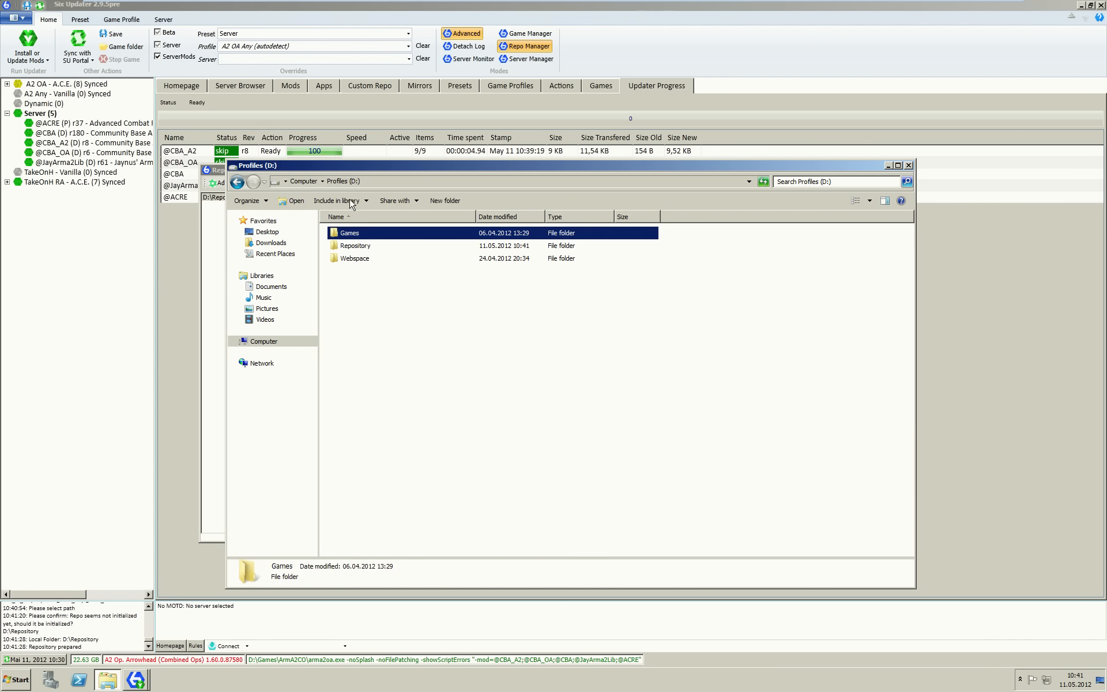
pyautogui.doubleClick(362, 246)
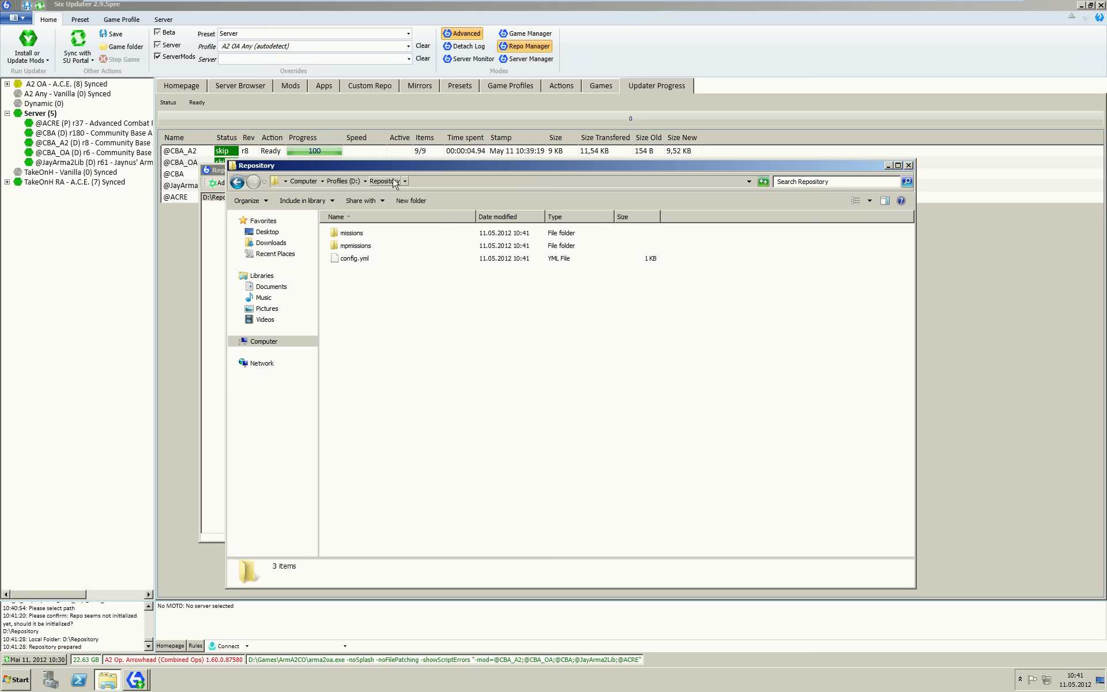
# Return to the Repo Manager, copy the Server preset's mods into D:\Repository, and check the folder in Windows Explorer.
pyautogui.click(220, 173)
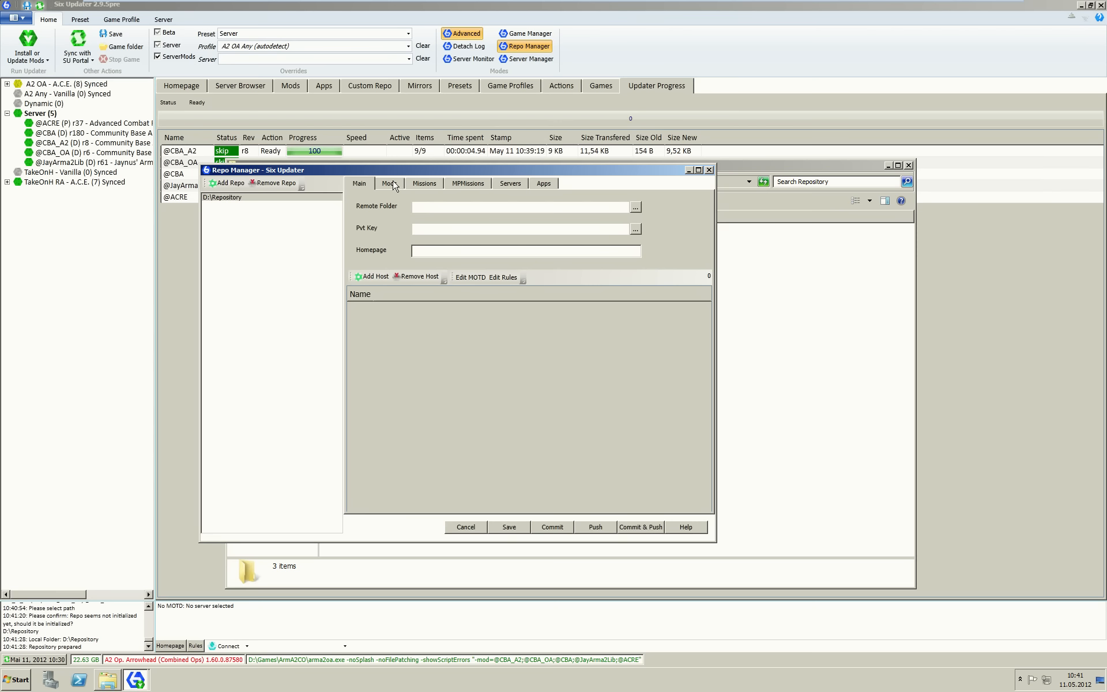
pyautogui.click(396, 186)
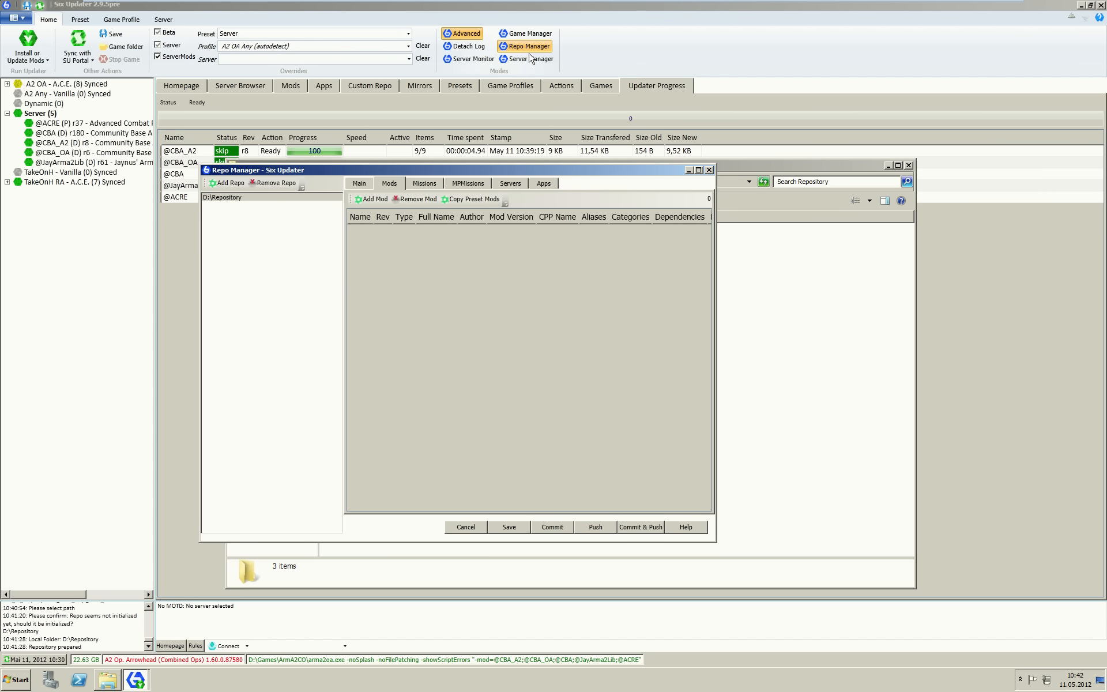
pyautogui.click(471, 200)
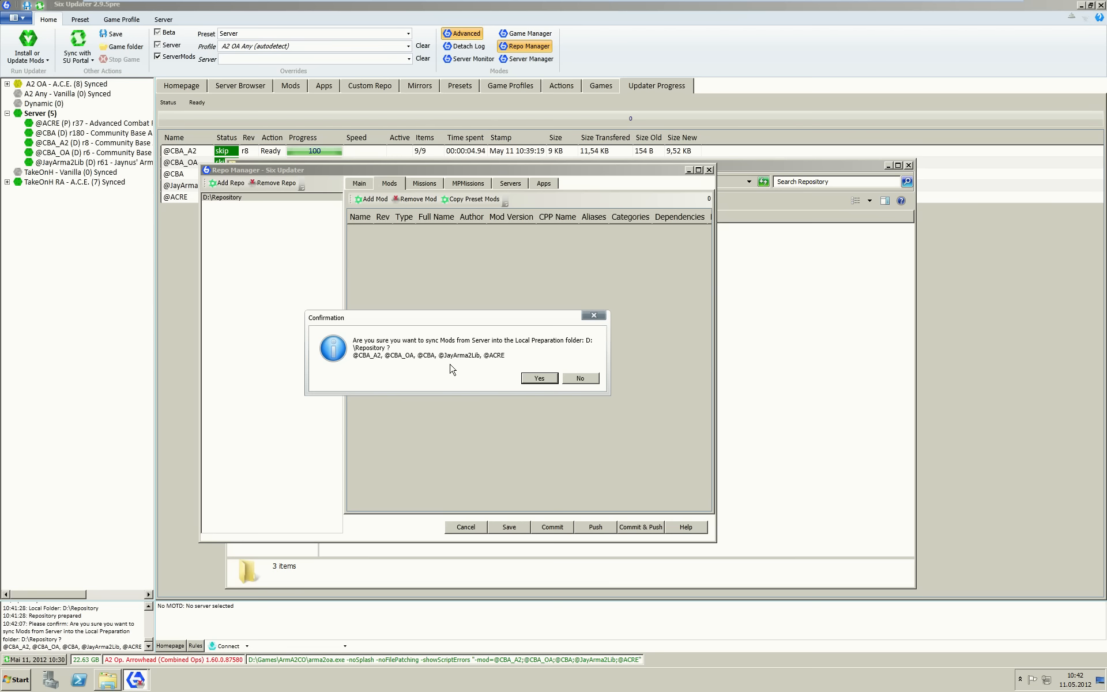
pyautogui.click(542, 379)
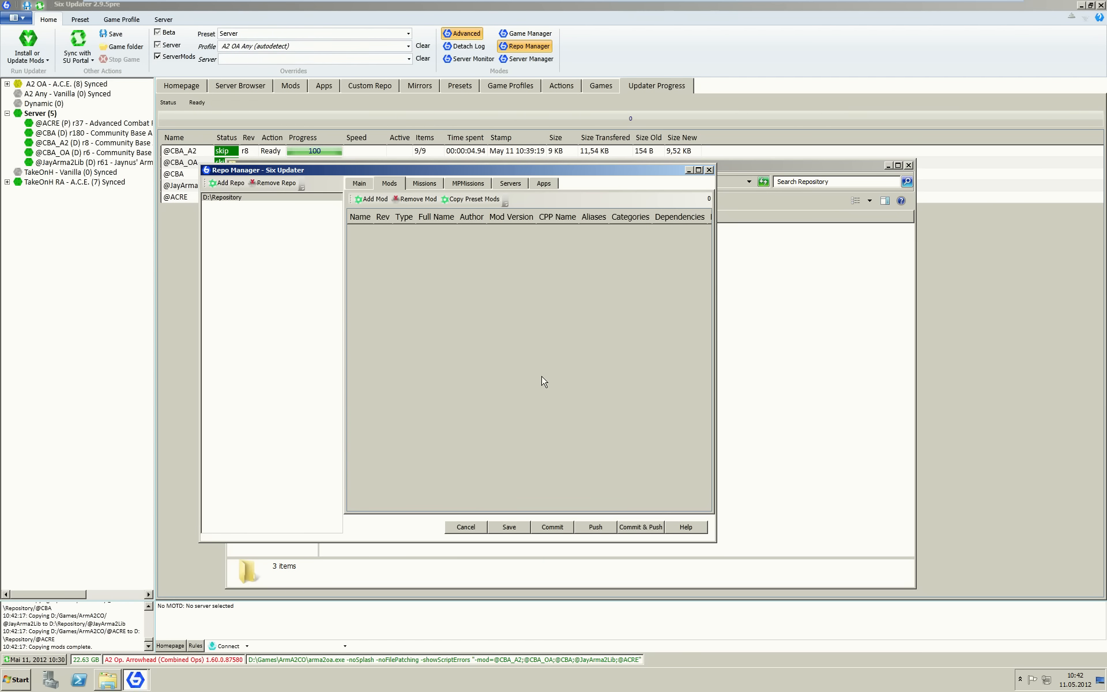
pyautogui.click(800, 379)
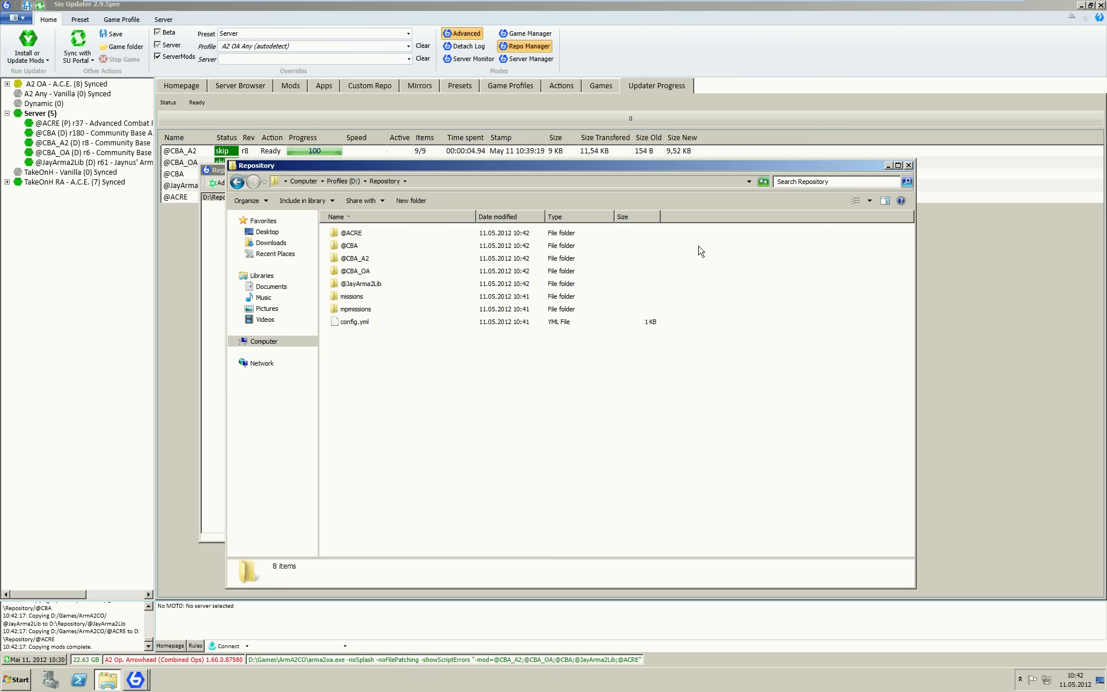
pyautogui.click(888, 166)
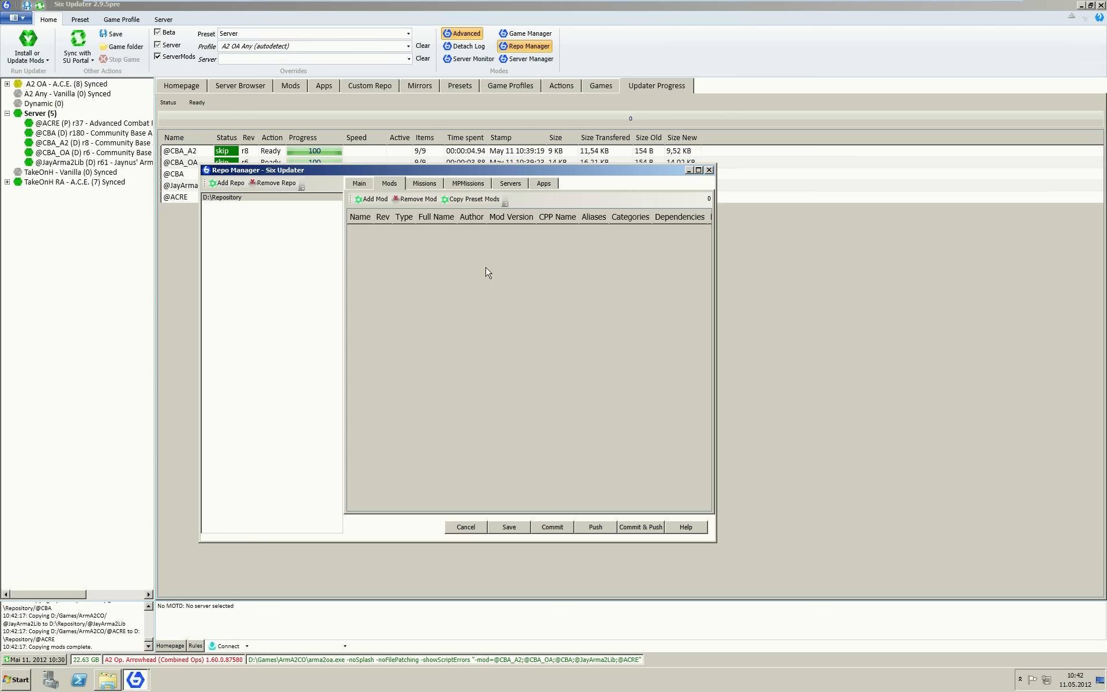
# Examine how missions are added to the repository's MPMissions and look over the D:\Repository folder in Windows Explorer.
pyautogui.click(464, 188)
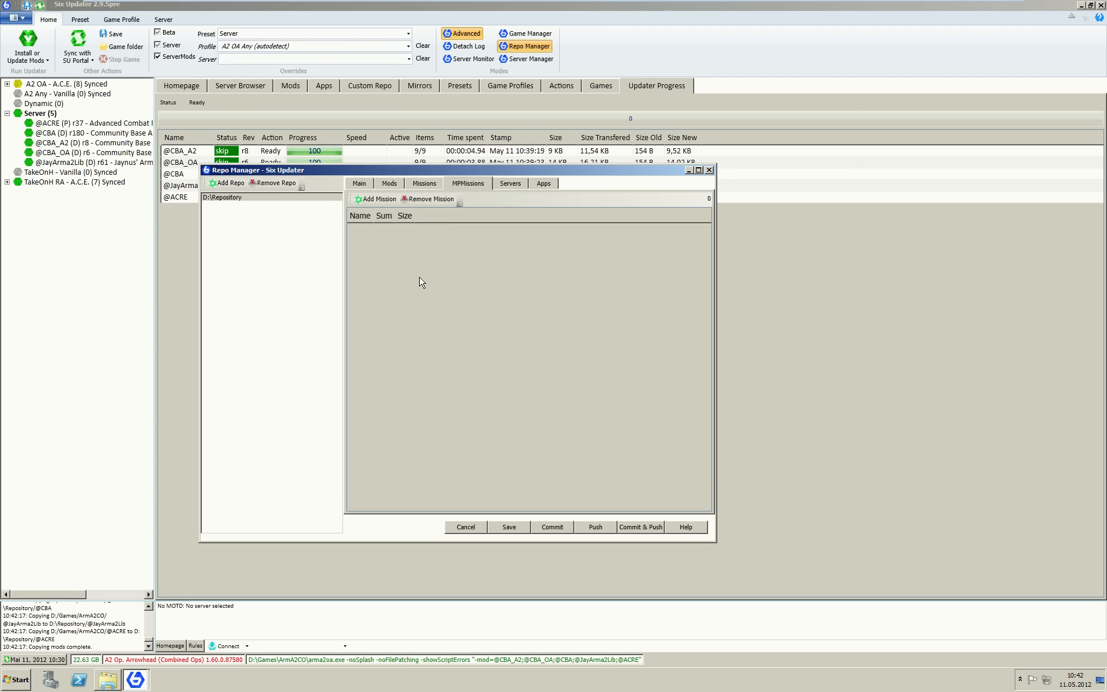
pyautogui.click(380, 203)
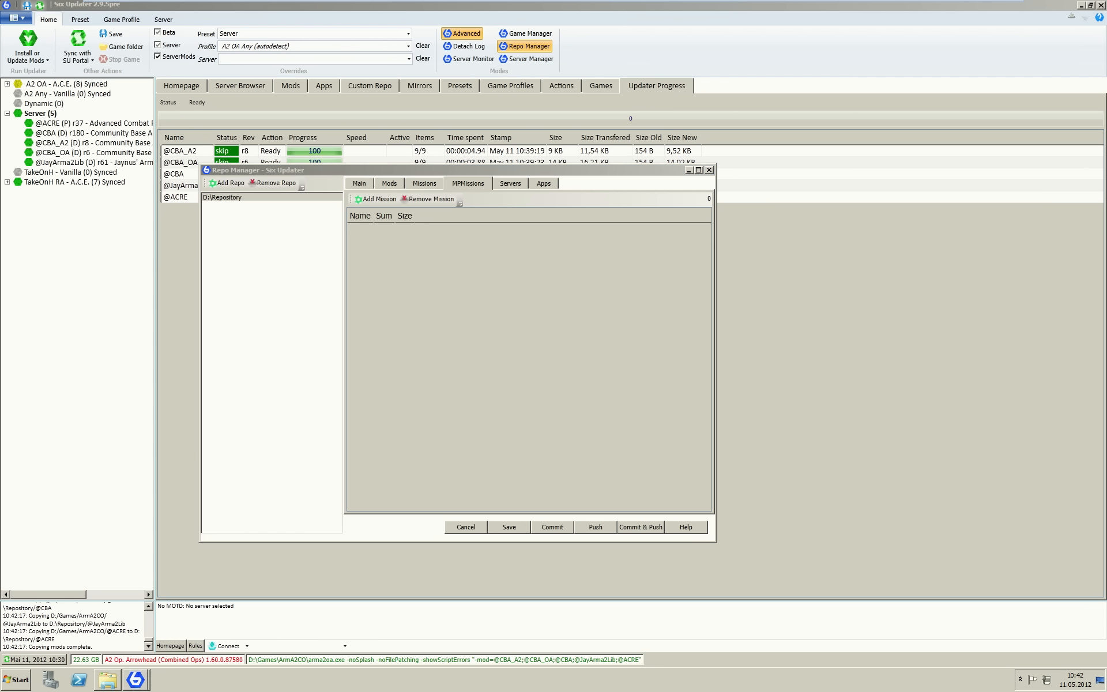
pyautogui.click(106, 679)
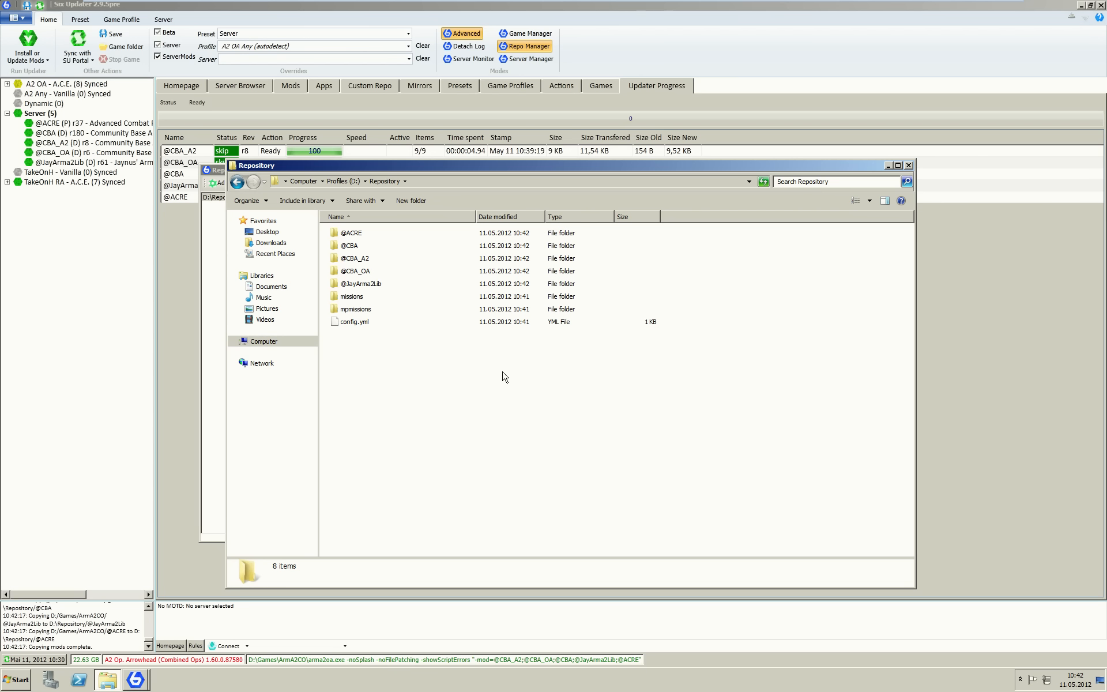
pyautogui.click(889, 167)
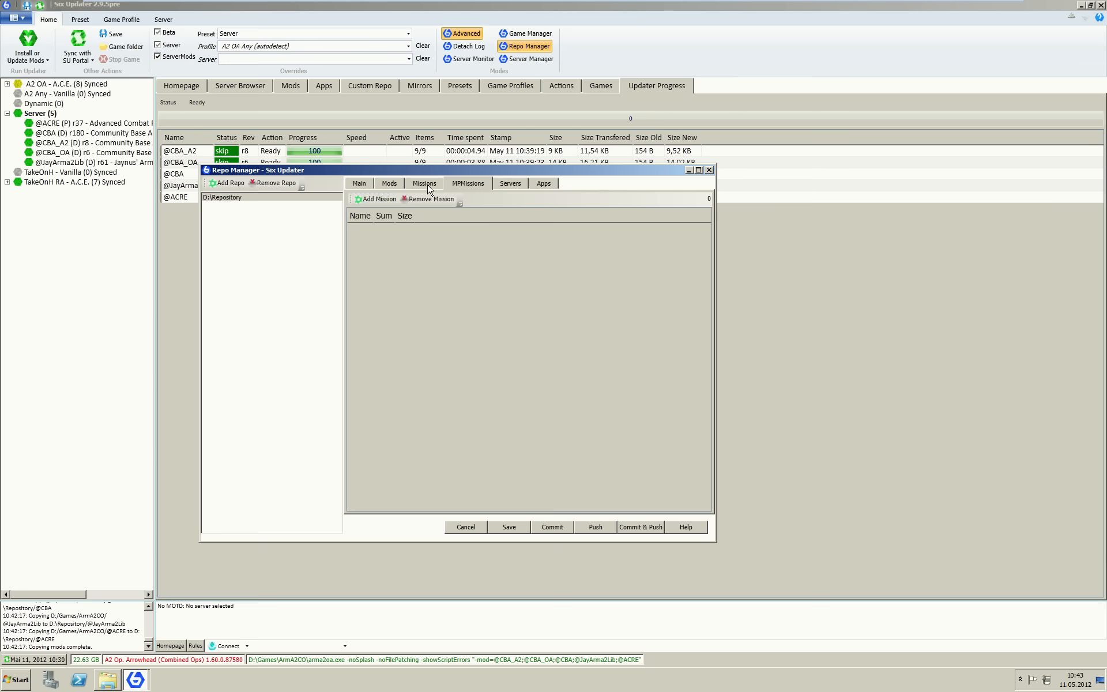
# Add a server entry to the D:\Repository repository with the identifier "server".
pyautogui.click(510, 184)
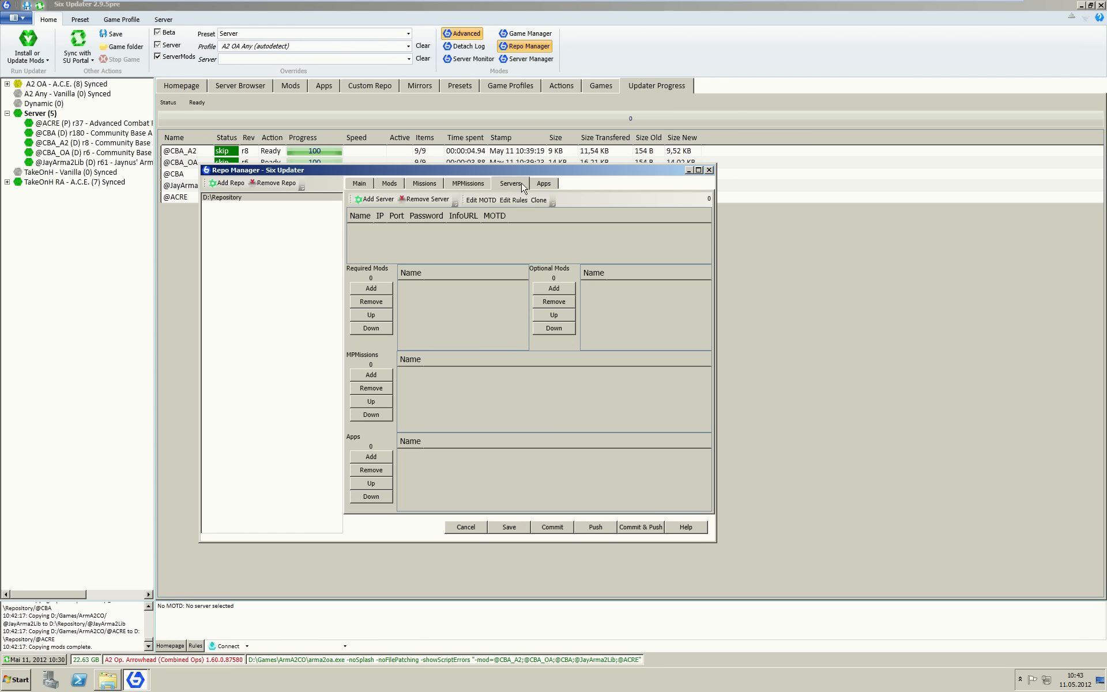
pyautogui.click(381, 203)
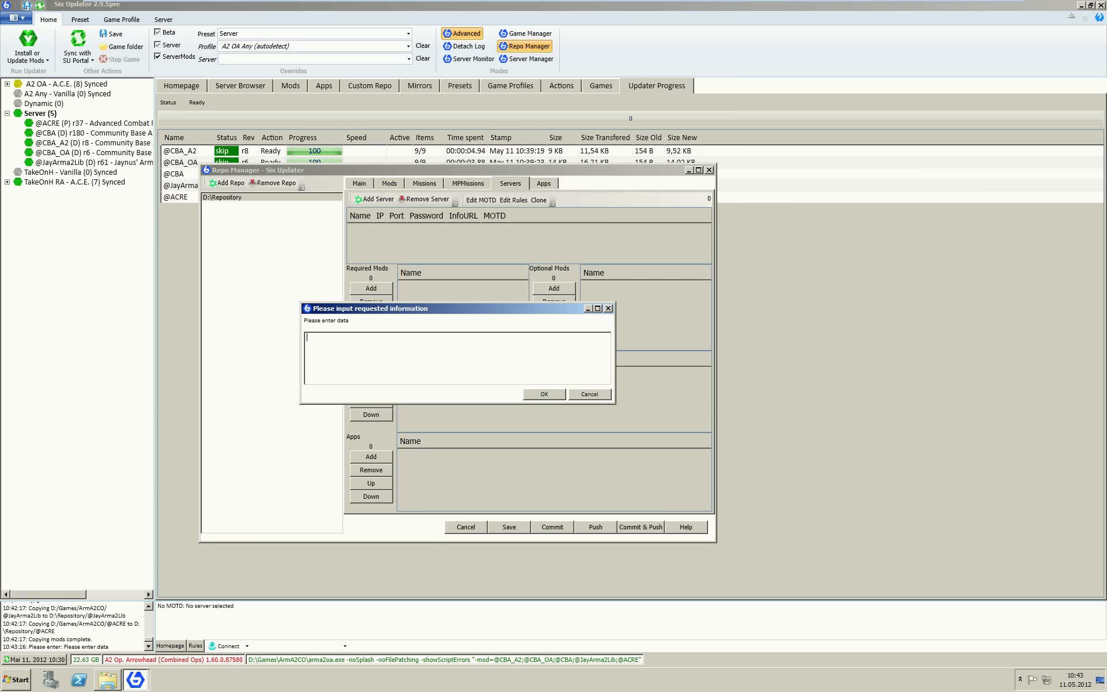
pyautogui.write('ser')
pyautogui.press('BackSpace')
pyautogui.press('BackSpace')
pyautogui.press('BackSpace')
pyautogui.write('server')
pyautogui.click(542, 396)
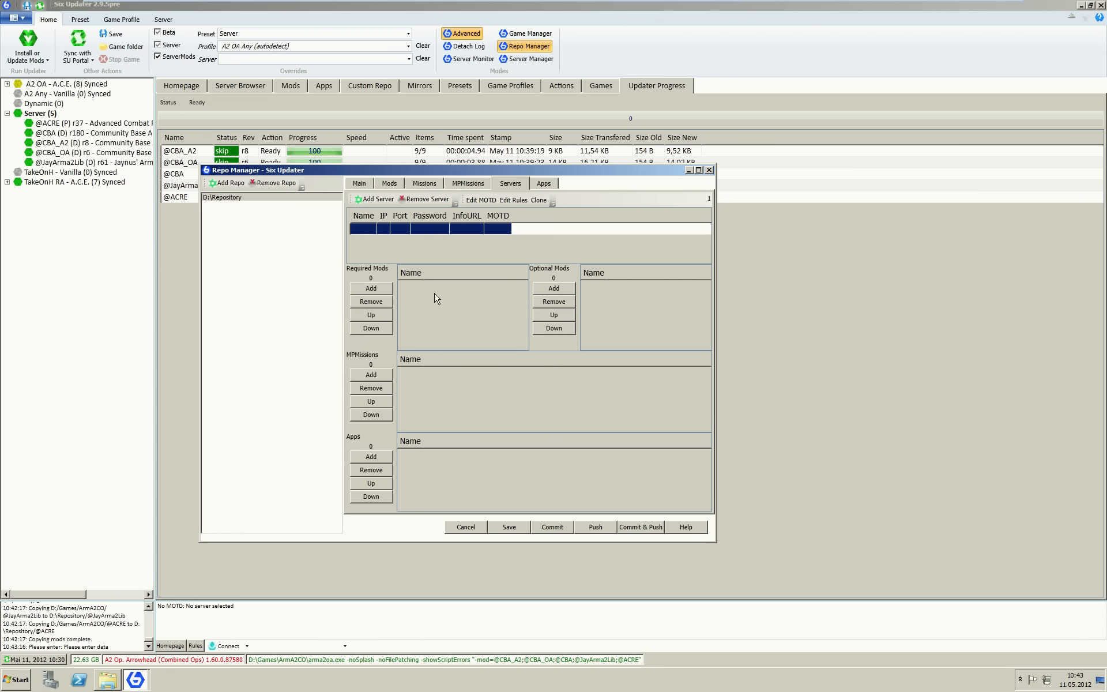
# Widen the Name column of the server list and name the new server entry "My Server".
pyautogui.moveTo(376, 218); pyautogui.dragTo(426, 221)
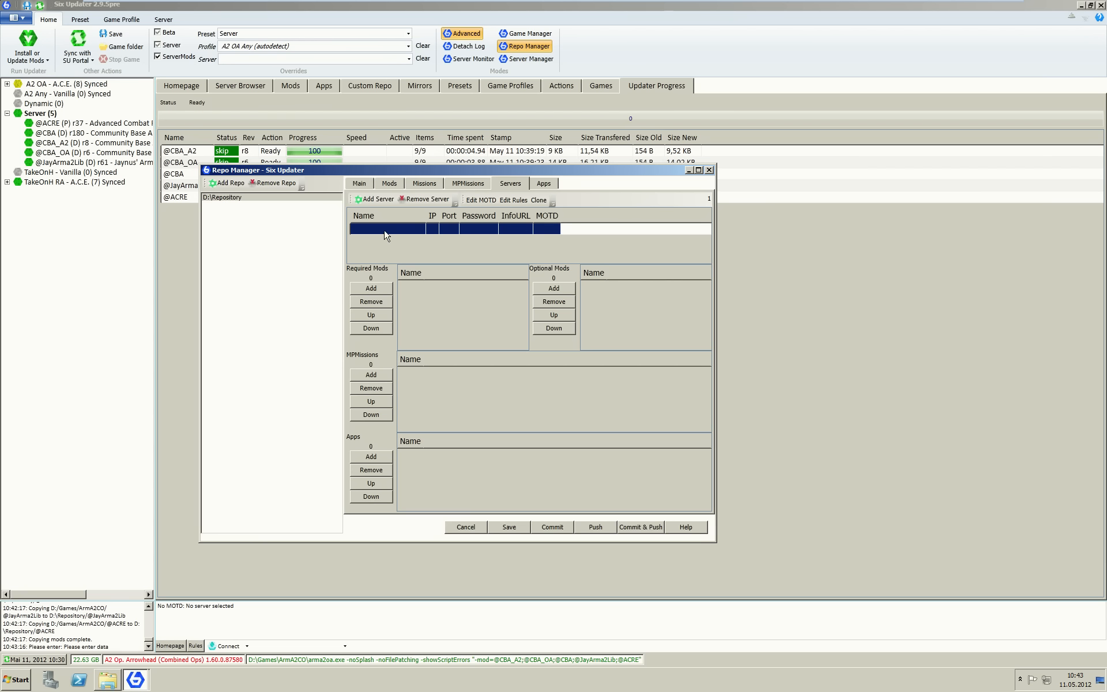
pyautogui.click(385, 230)
pyautogui.write('My Server')
# Set the IP of the My Server entry to 85.214.23.76.
pyautogui.moveTo(439, 214); pyautogui.dragTo(510, 215)
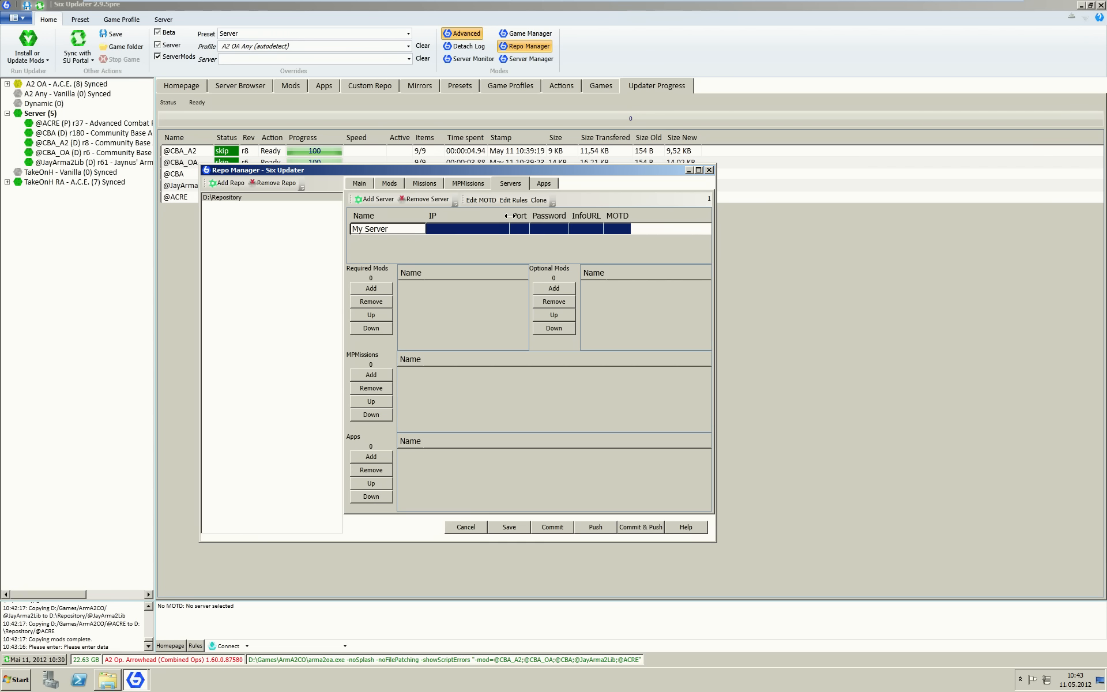
pyautogui.click(458, 226)
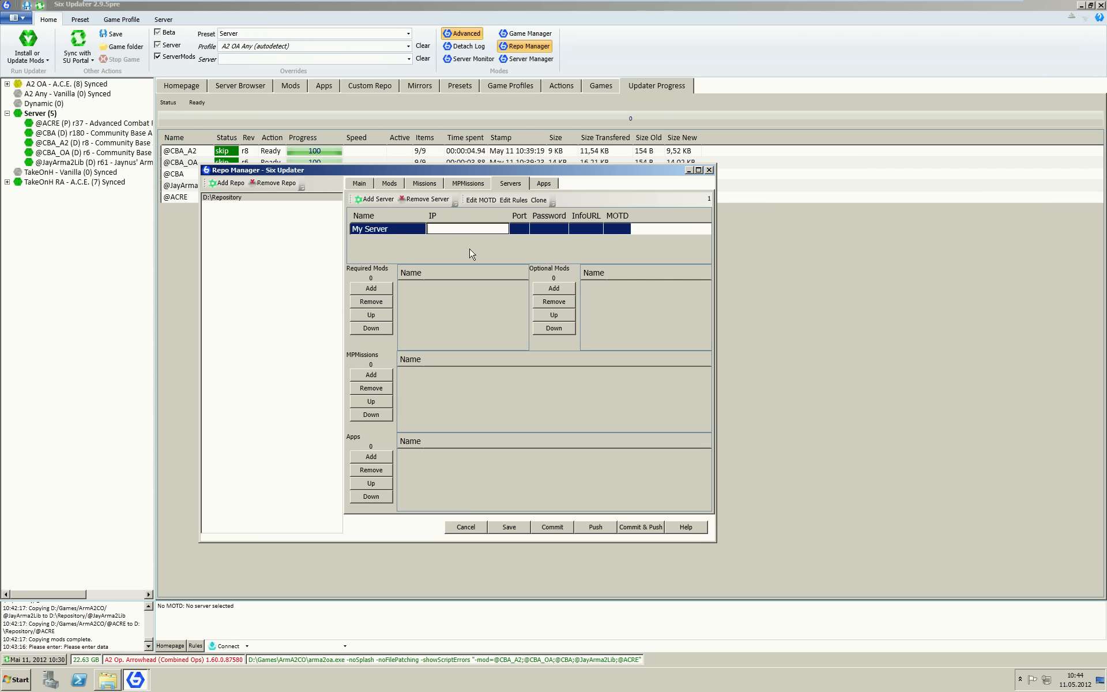
pyautogui.write('127.0.0.')
pyautogui.write('1')
pyautogui.press('BackSpace')
pyautogui.press('BackSpace')
pyautogui.press('BackSpace')
pyautogui.press('BackSpace')
pyautogui.press('BackSpace')
pyautogui.press('BackSpace')
pyautogui.press('BackSpace')
pyautogui.press('BackSpace')
pyautogui.write('85.214.23.76')
# Set the port of the My Server entry to 2330.
pyautogui.moveTo(531, 215); pyautogui.dragTo(571, 216)
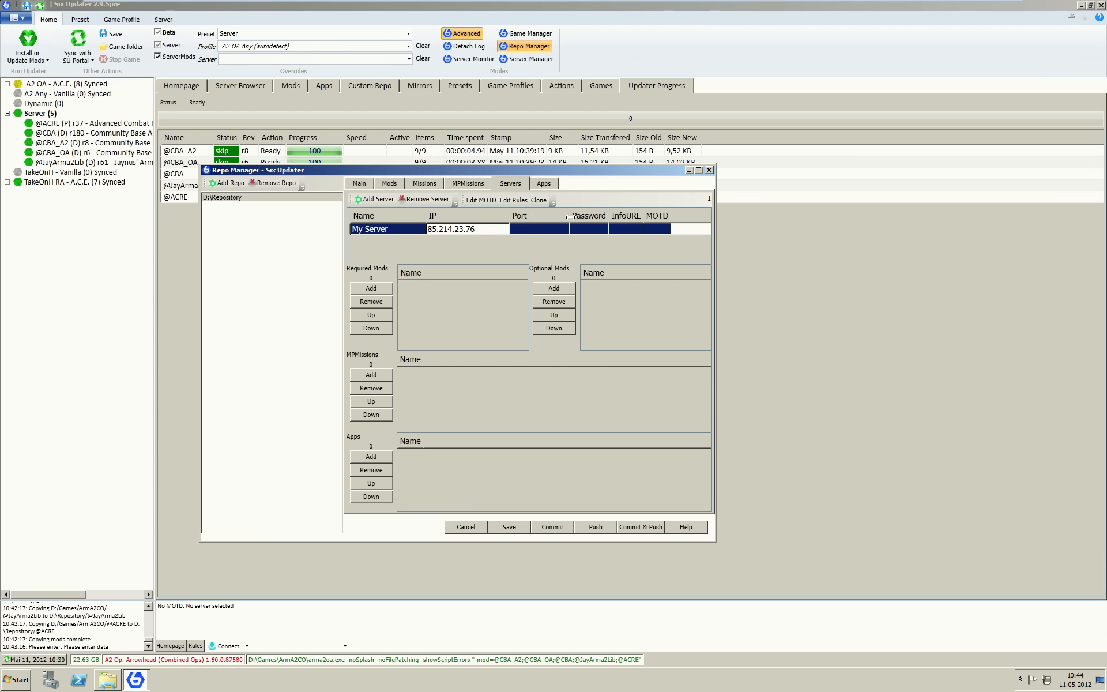
pyautogui.click(530, 228)
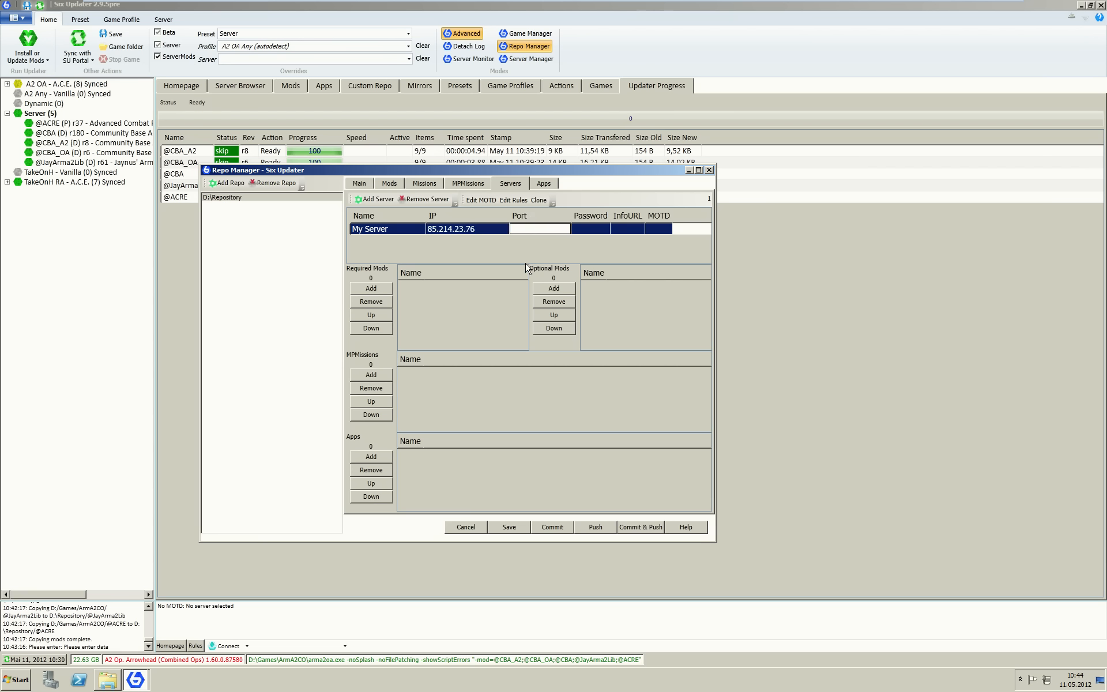
pyautogui.write('23')
pyautogui.write('15')
pyautogui.press('BackSpace')
pyautogui.press('BackSpace')
pyautogui.write('30')
pyautogui.press('Return')
pyautogui.moveTo(610, 214); pyautogui.dragTo(623, 214)
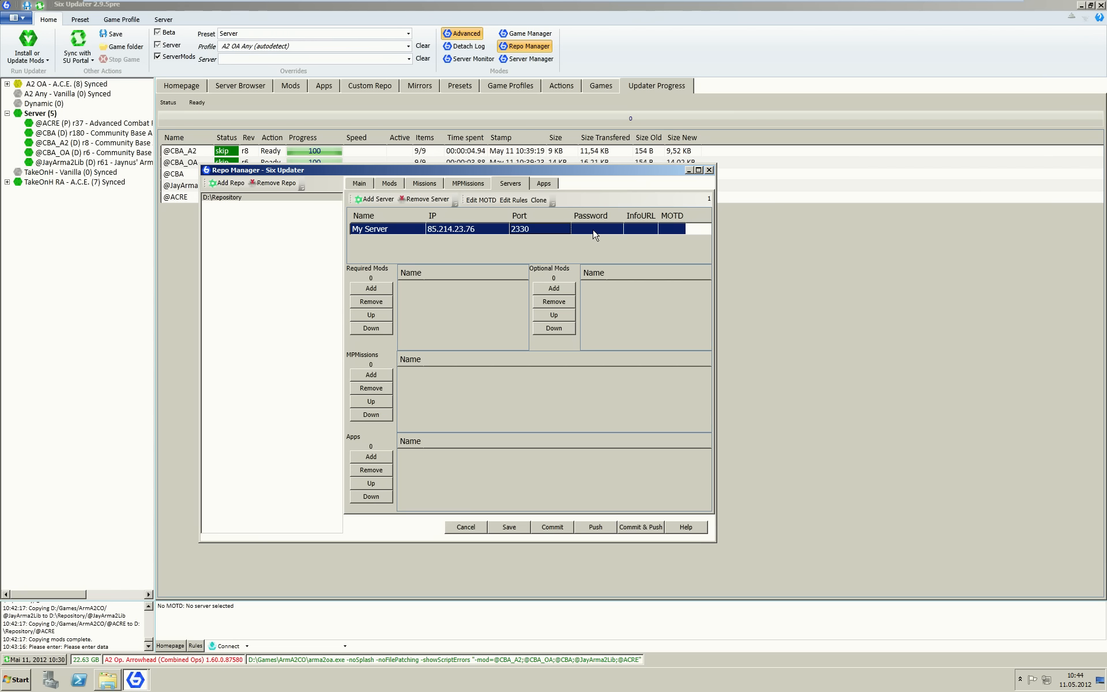
pyautogui.moveTo(658, 215); pyautogui.dragTo(668, 215)
pyautogui.click(646, 230)
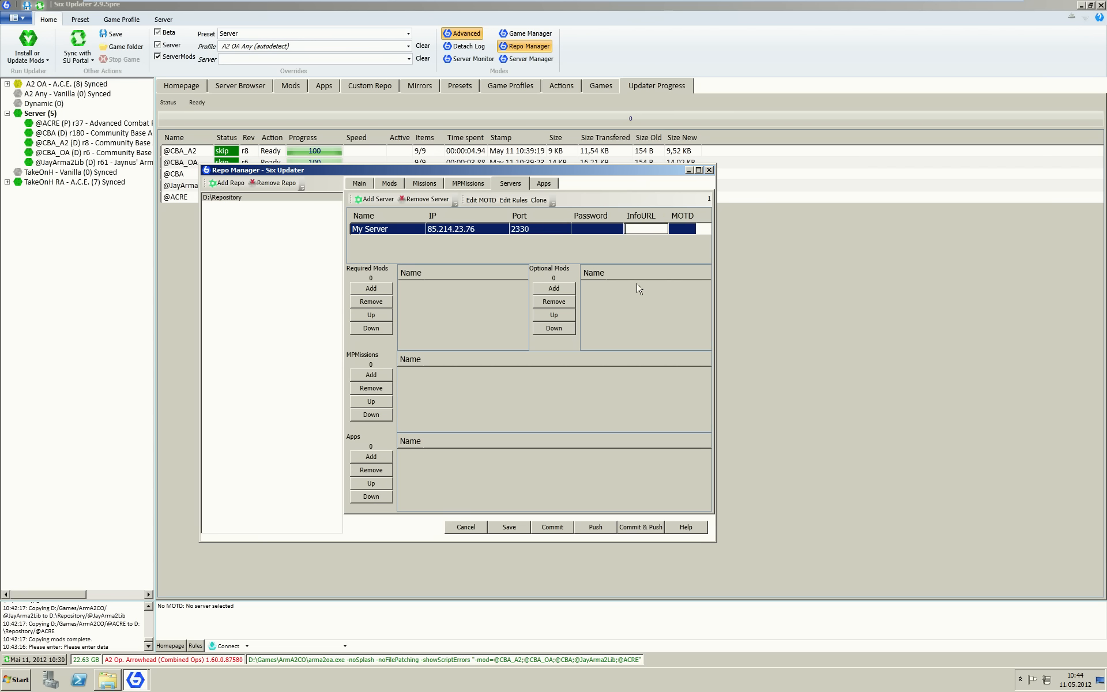
pyautogui.write('http://www.my-server.com')
pyautogui.press('Return')
# Enlarge the Repo Manager window and set My Server's MOTD to "Hello, welcome to my server, enjoy".
pyautogui.moveTo(714, 237); pyautogui.dragTo(829, 237)
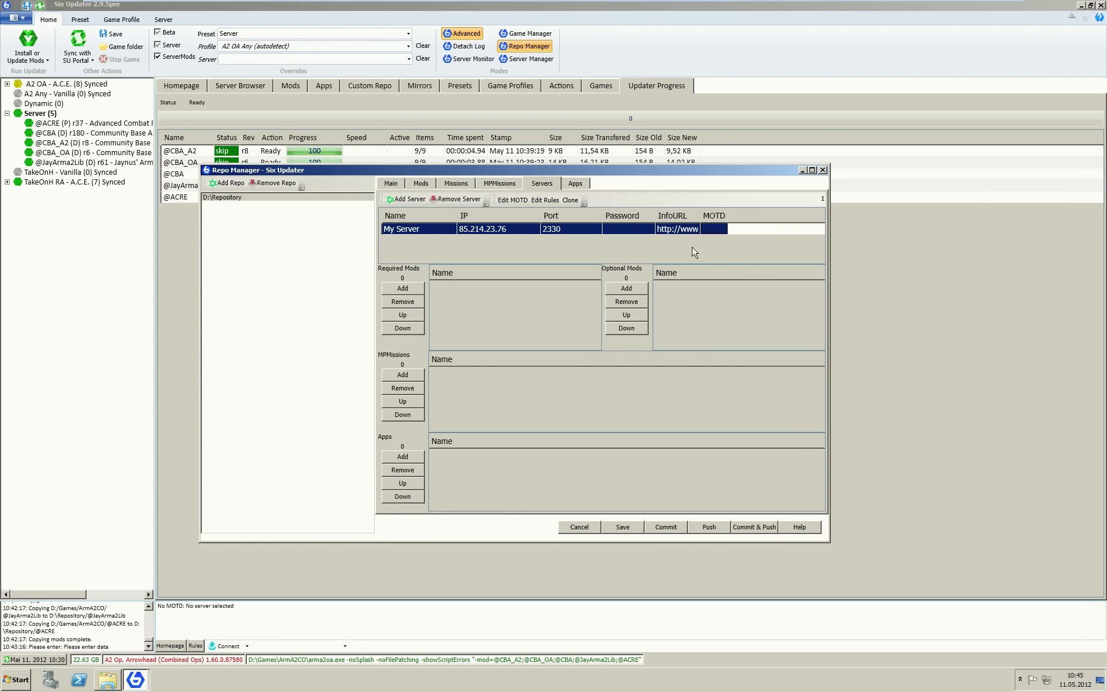
pyautogui.click(515, 200)
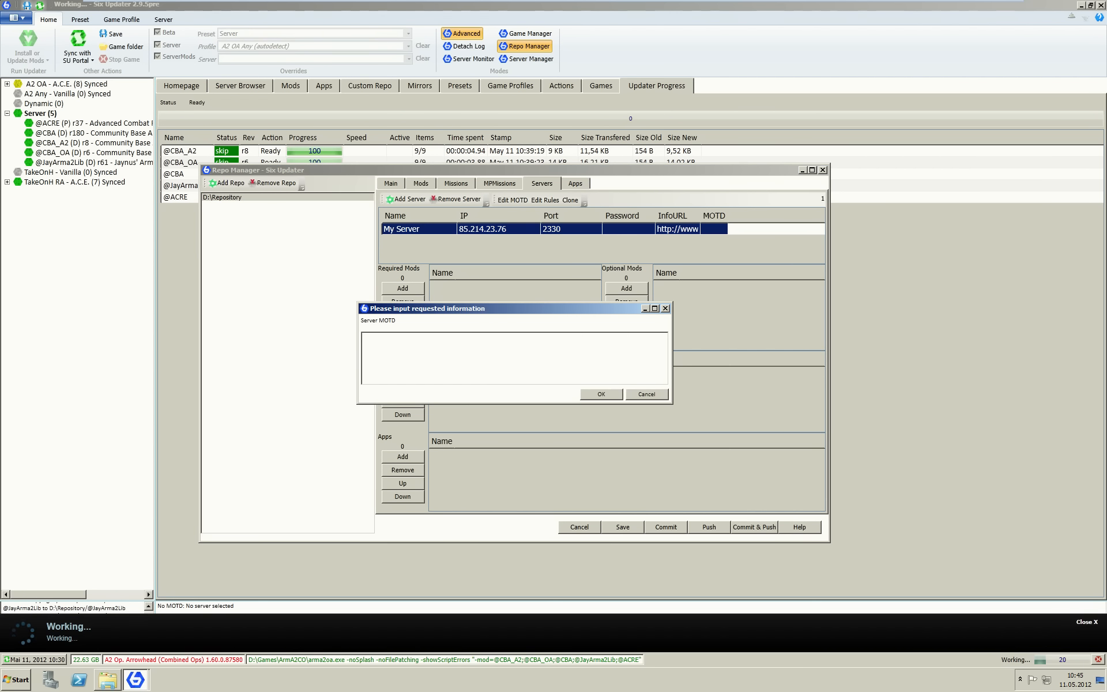
pyautogui.write('Hello, welcome to my server, enjoy')
pyautogui.click(600, 395)
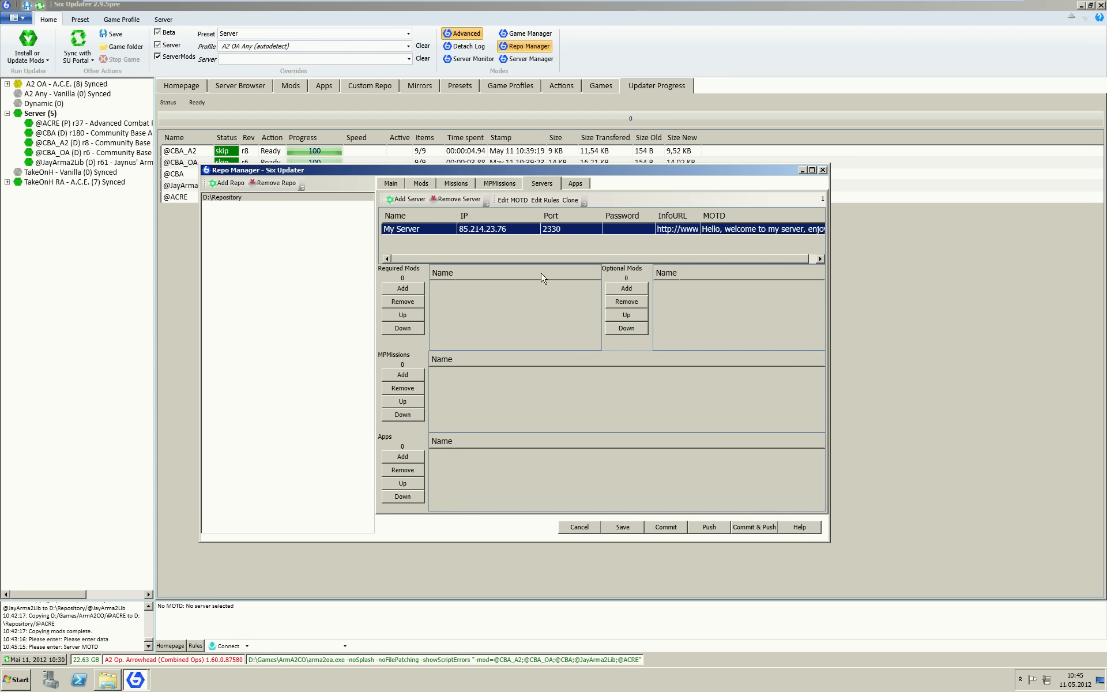
pyautogui.click(507, 237)
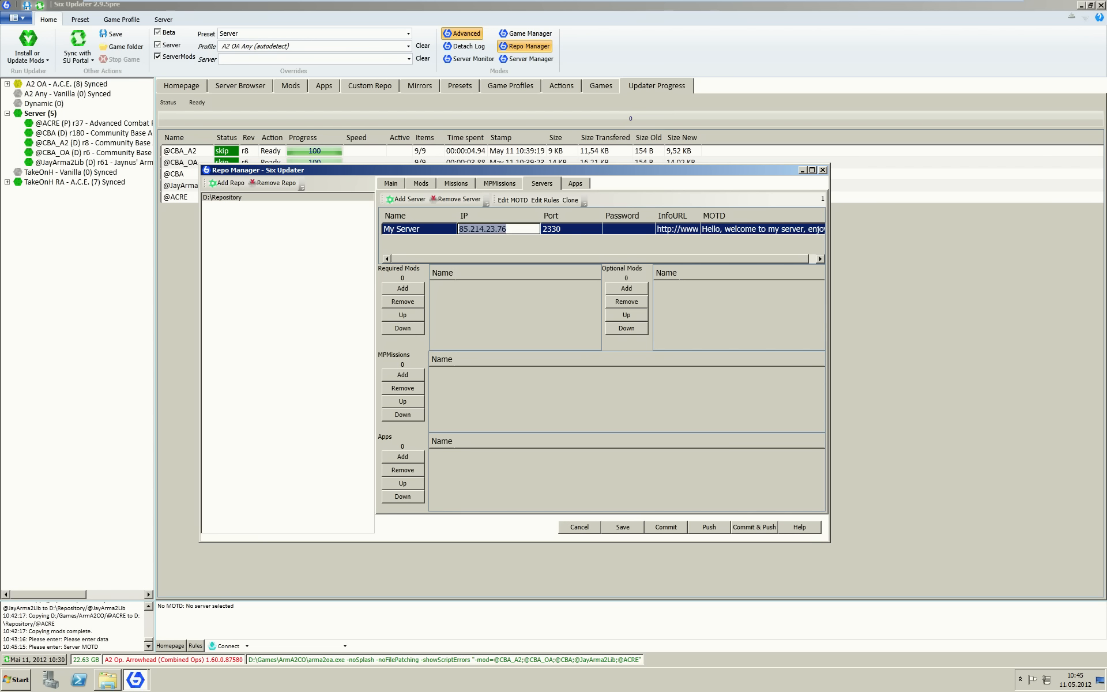
# Set the IP of the My Server entry to 127.0.0.1.
pyautogui.write('127.0.0.1')
pyautogui.press('Return')
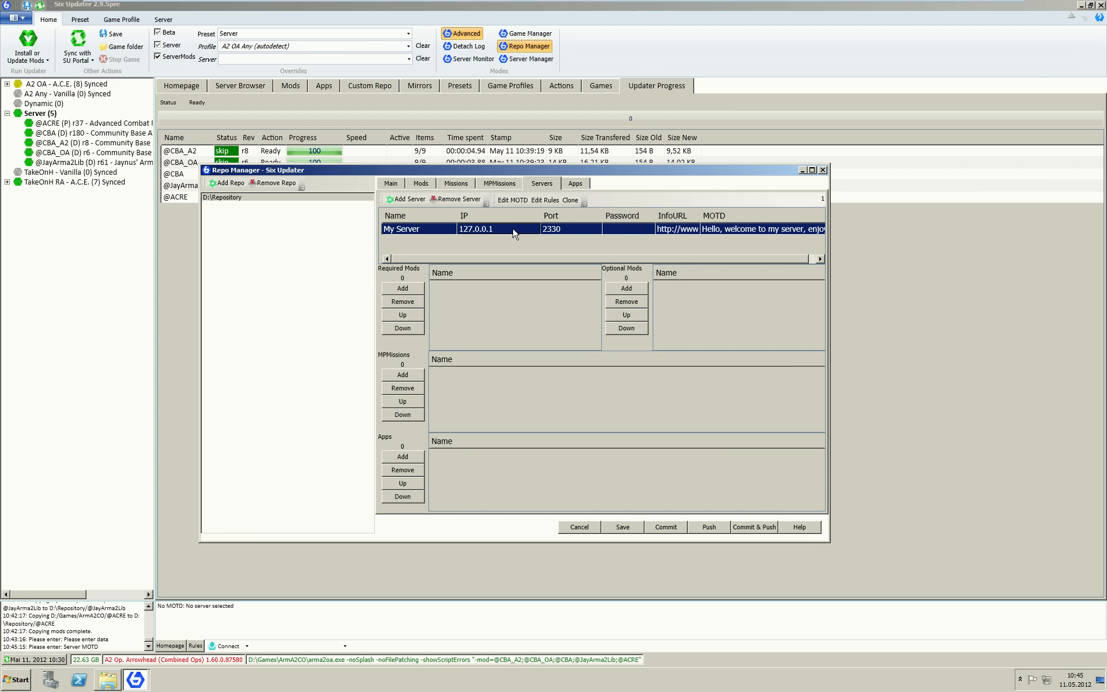
pyautogui.click(411, 288)
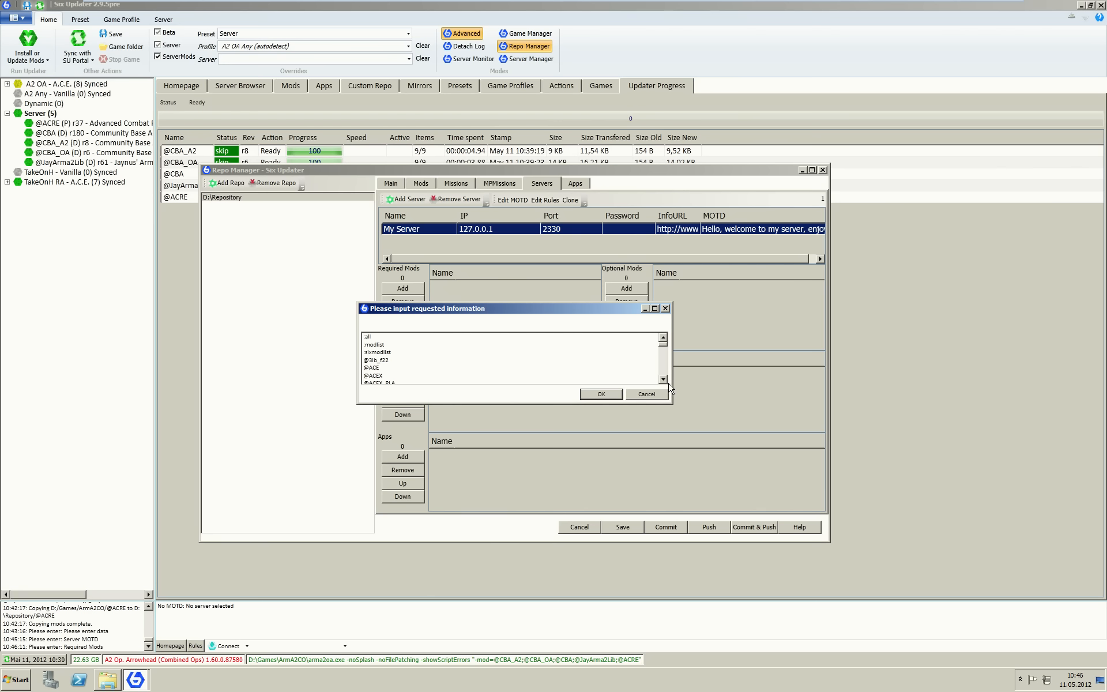
pyautogui.click(663, 380)
pyautogui.click(663, 379)
pyautogui.click(663, 379)
pyautogui.click(662, 379)
pyautogui.click(663, 379)
pyautogui.click(663, 379)
pyautogui.click(664, 380)
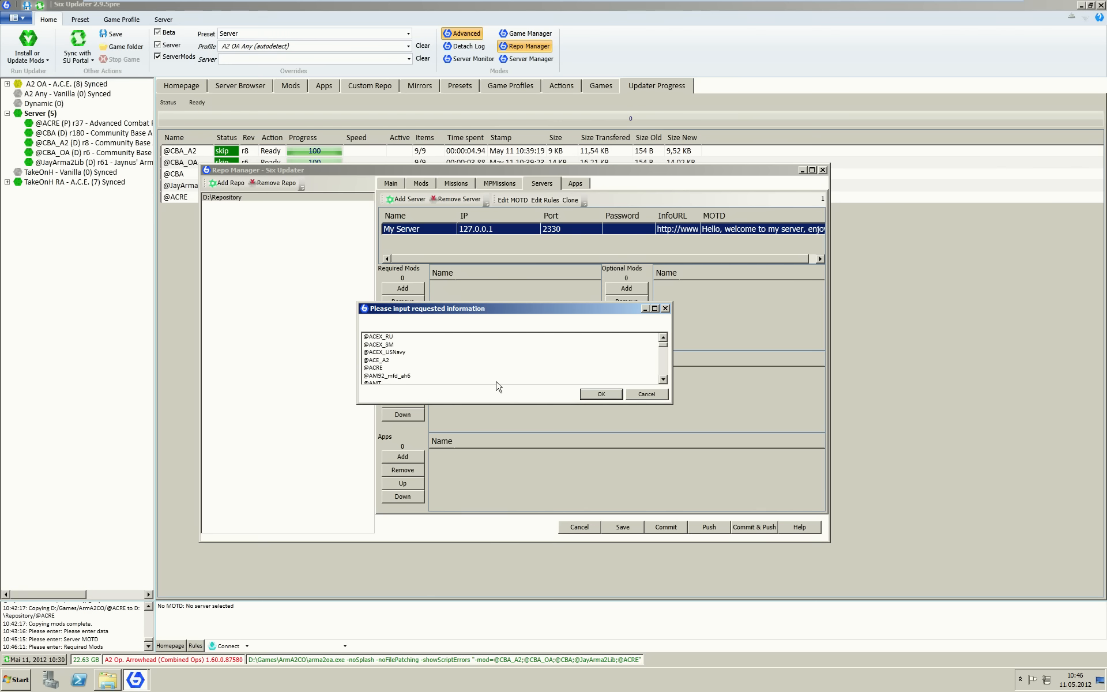
pyautogui.click(495, 367)
pyautogui.scroll(-6, 492, 360)
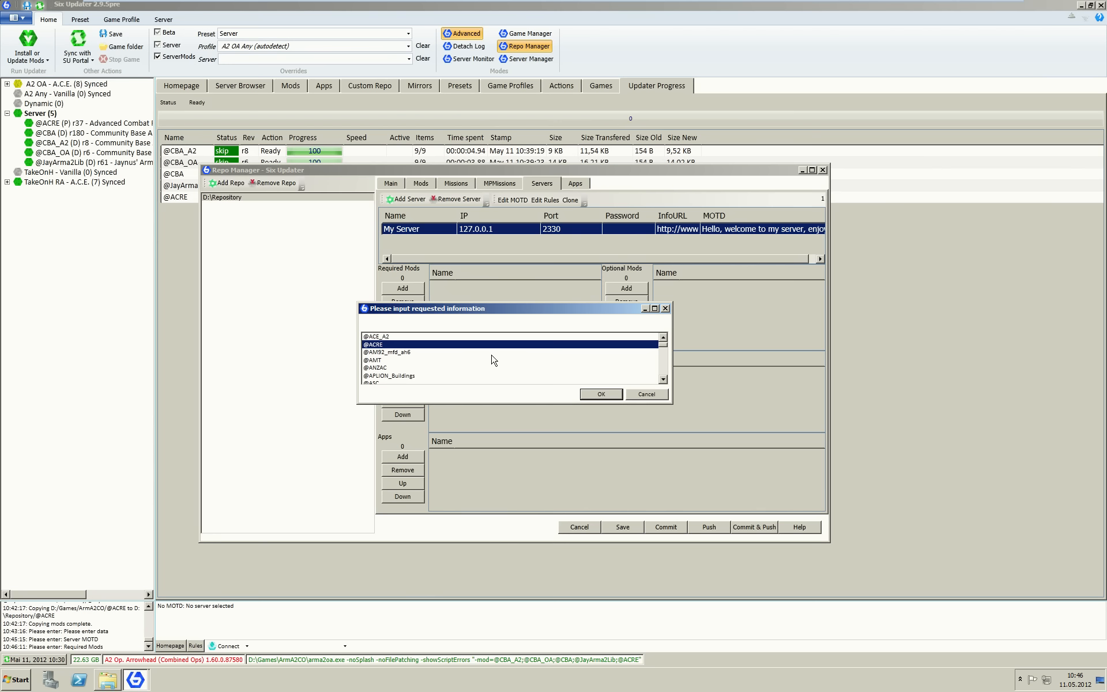
pyautogui.click(413, 359)
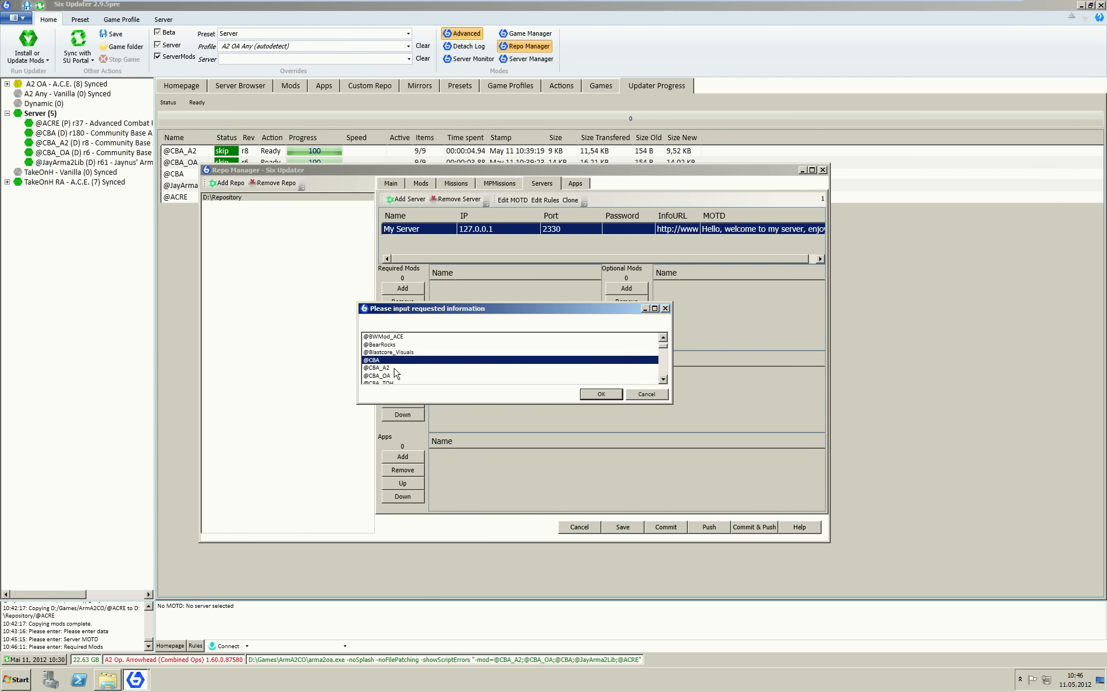
pyautogui.keyDown('shift'); pyautogui.click(415, 375); pyautogui.keyUp('shift')
pyautogui.scroll(-10, 417, 363)
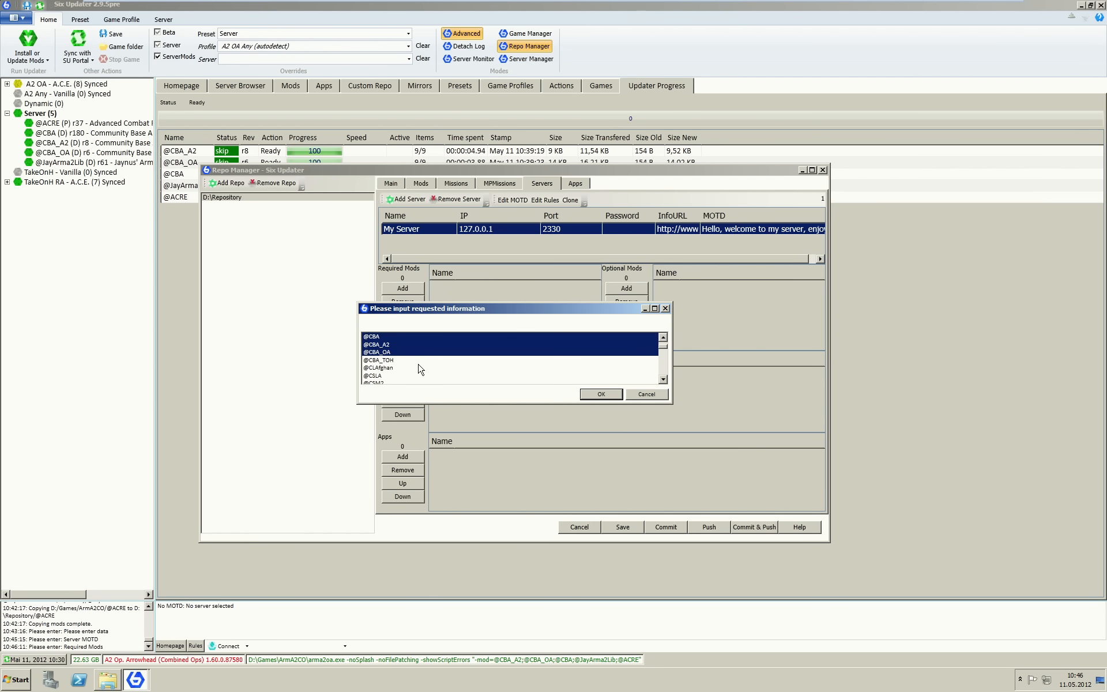
pyautogui.scroll(-8, 418, 371)
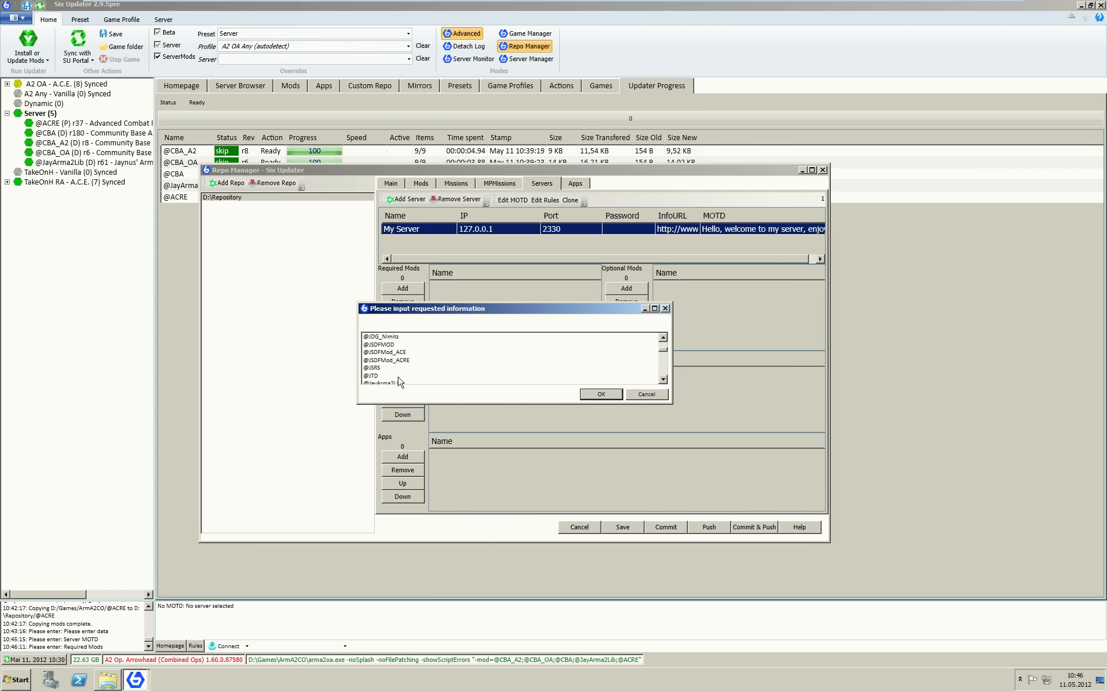
pyautogui.scroll(-1, 416, 367)
pyautogui.keyDown('ctrl'); pyautogui.click(416, 361); pyautogui.keyUp('ctrl')
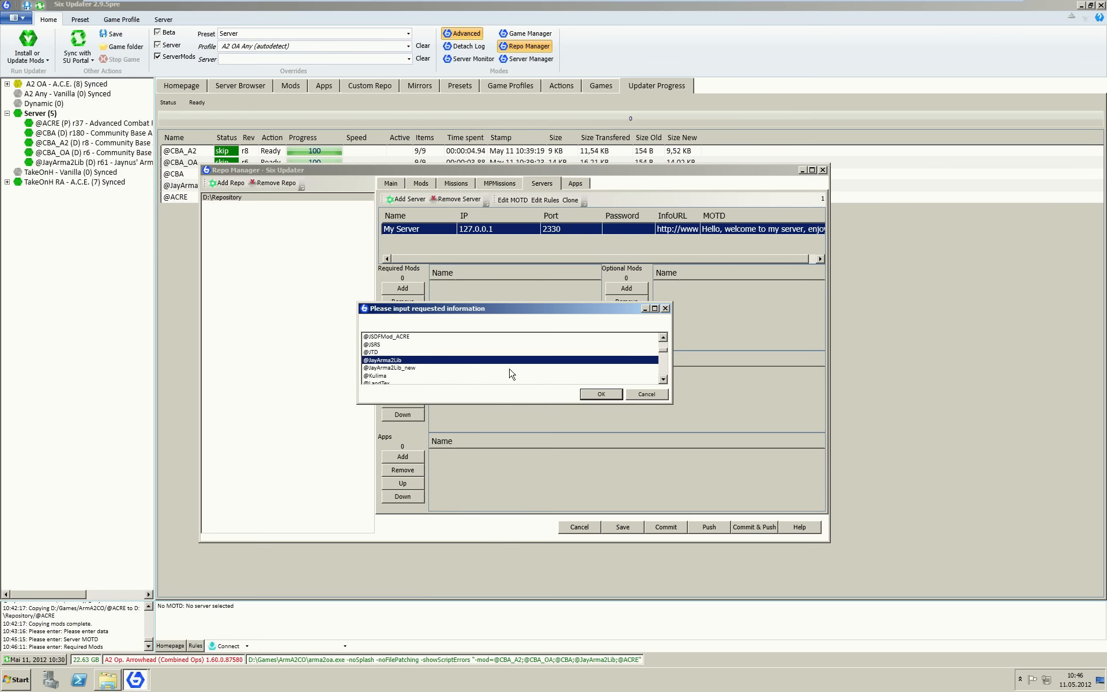
pyautogui.click(601, 395)
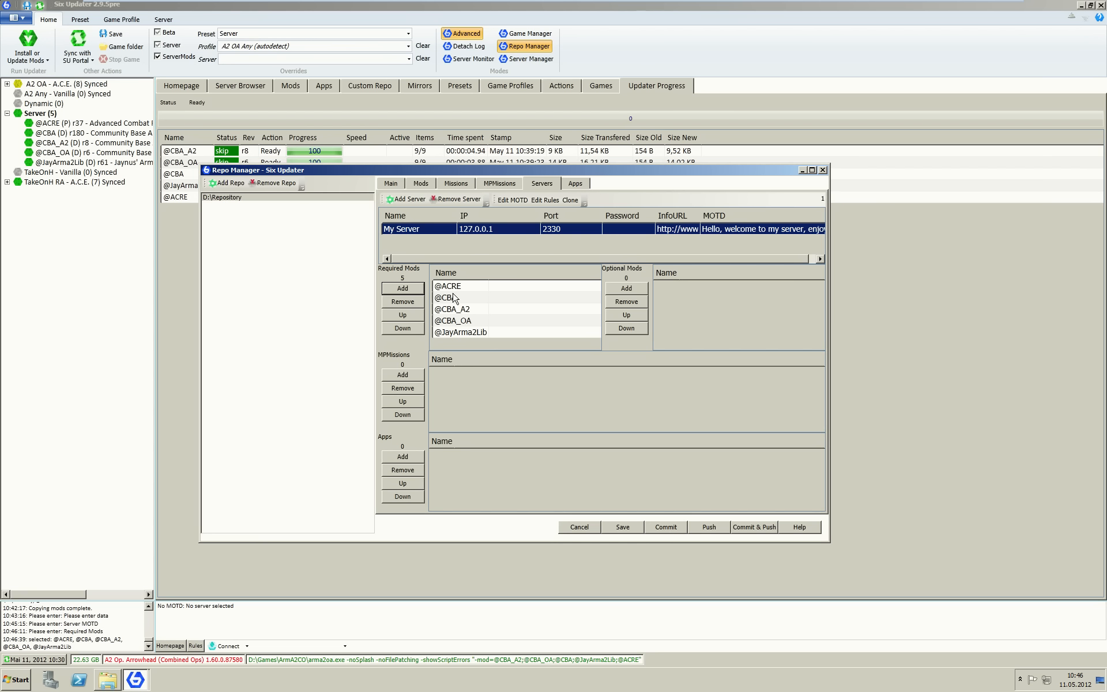
pyautogui.click(403, 289)
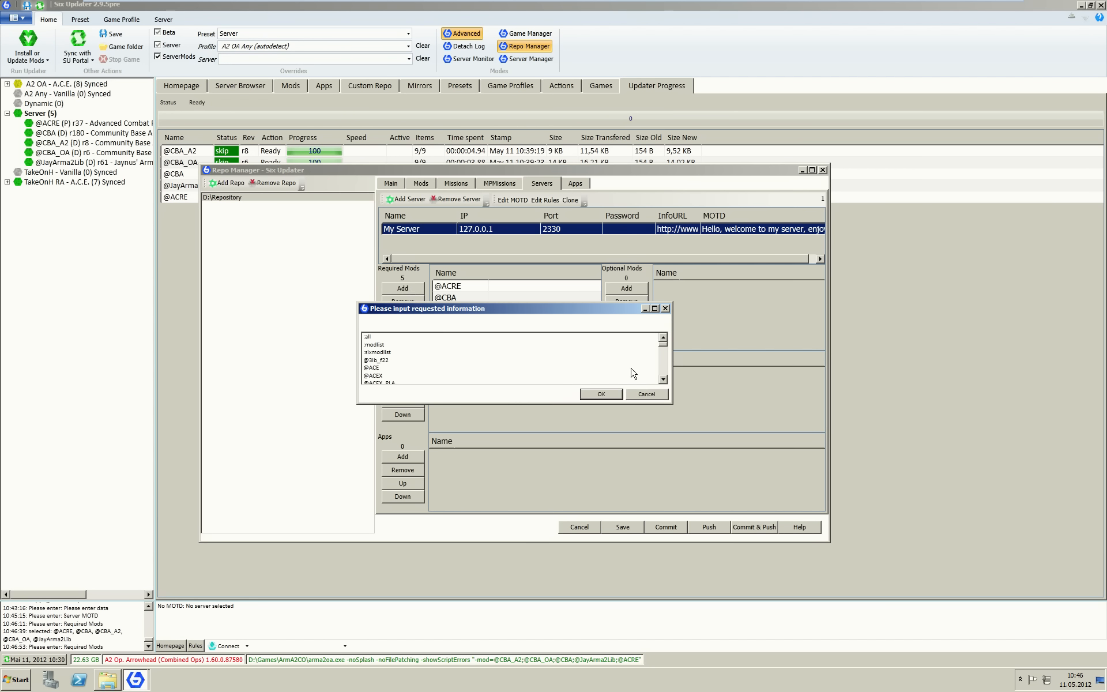
pyautogui.click(664, 380)
pyautogui.click(664, 381)
pyautogui.click(664, 380)
pyautogui.click(664, 380)
pyautogui.click(663, 380)
pyautogui.click(664, 380)
pyautogui.click(663, 380)
pyautogui.click(664, 380)
pyautogui.click(663, 380)
pyautogui.click(663, 381)
pyautogui.click(664, 380)
pyautogui.click(664, 380)
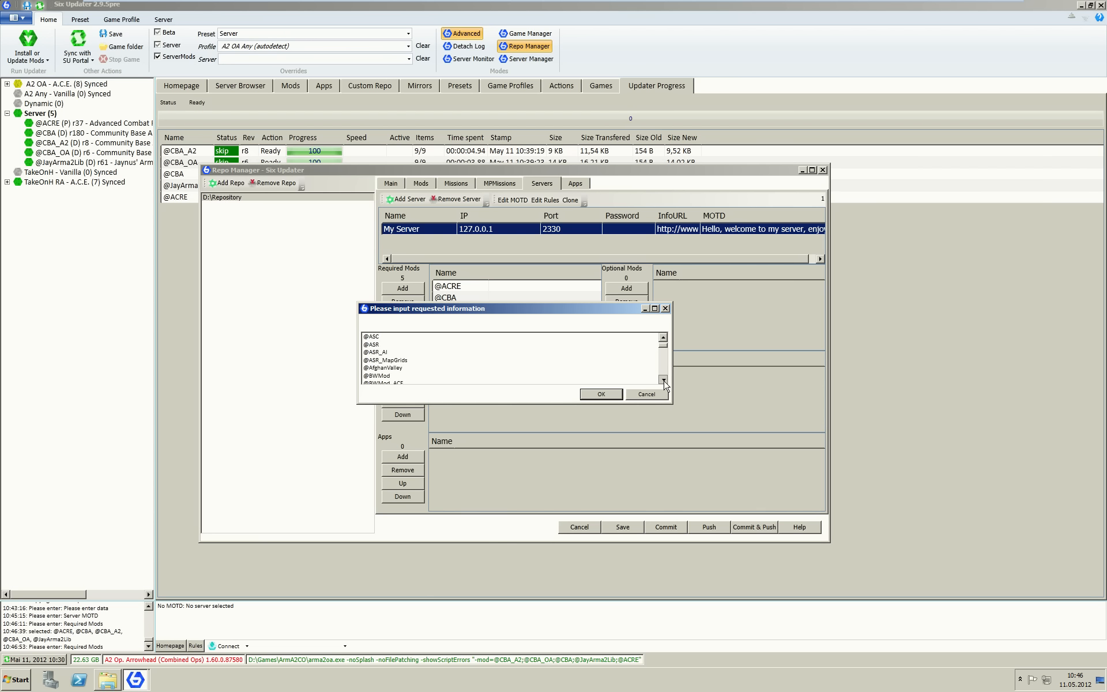
pyautogui.click(664, 381)
pyautogui.click(664, 381)
pyautogui.click(664, 380)
pyautogui.click(663, 381)
pyautogui.click(663, 380)
pyautogui.click(664, 380)
pyautogui.click(664, 380)
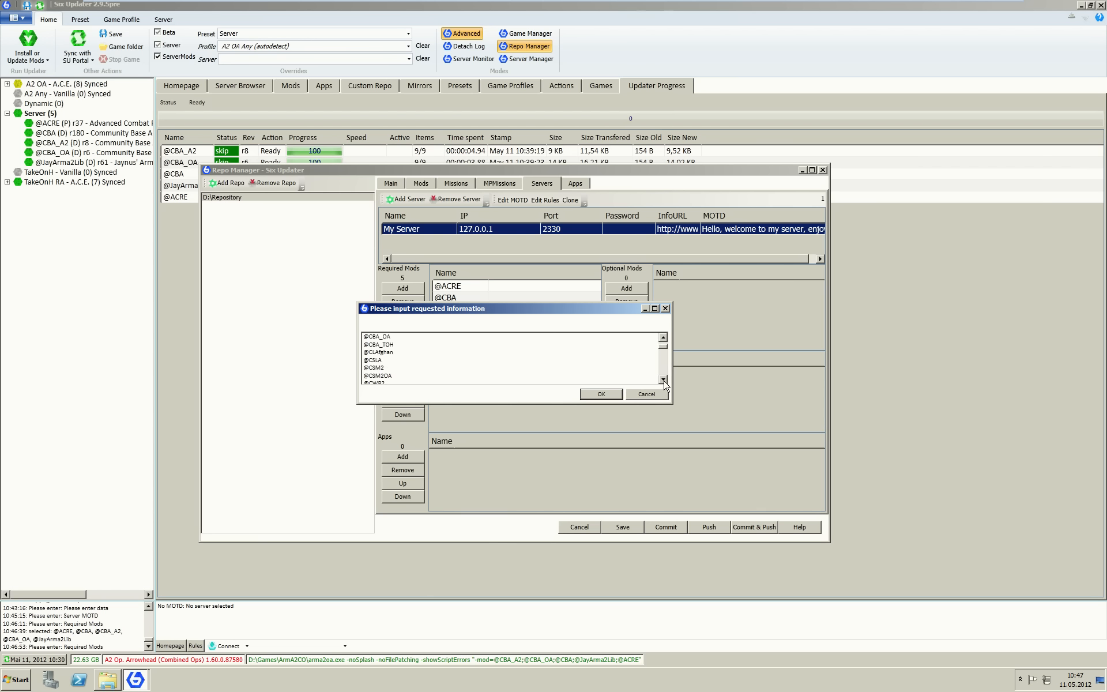
pyautogui.click(396, 353)
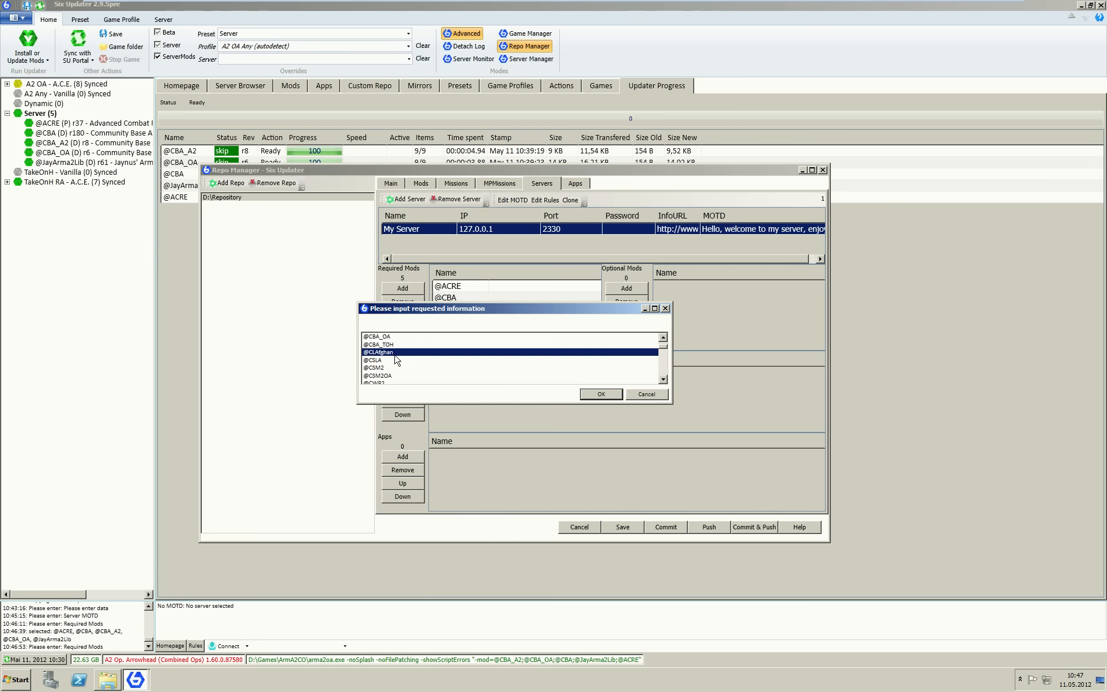
pyautogui.click(601, 395)
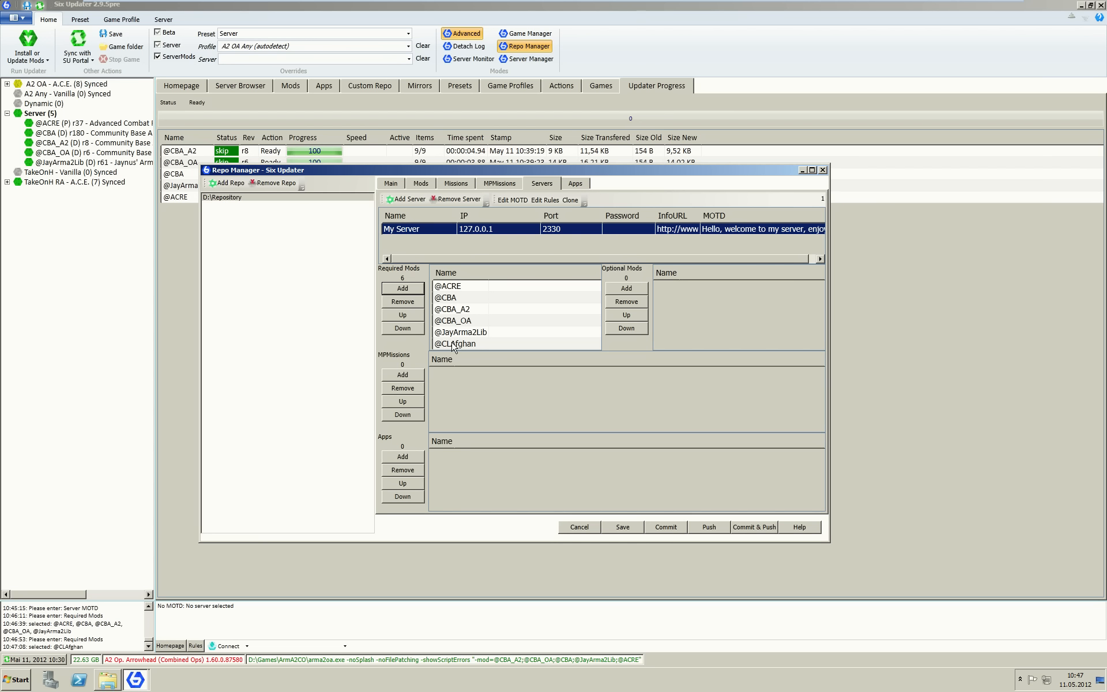
pyautogui.click(630, 289)
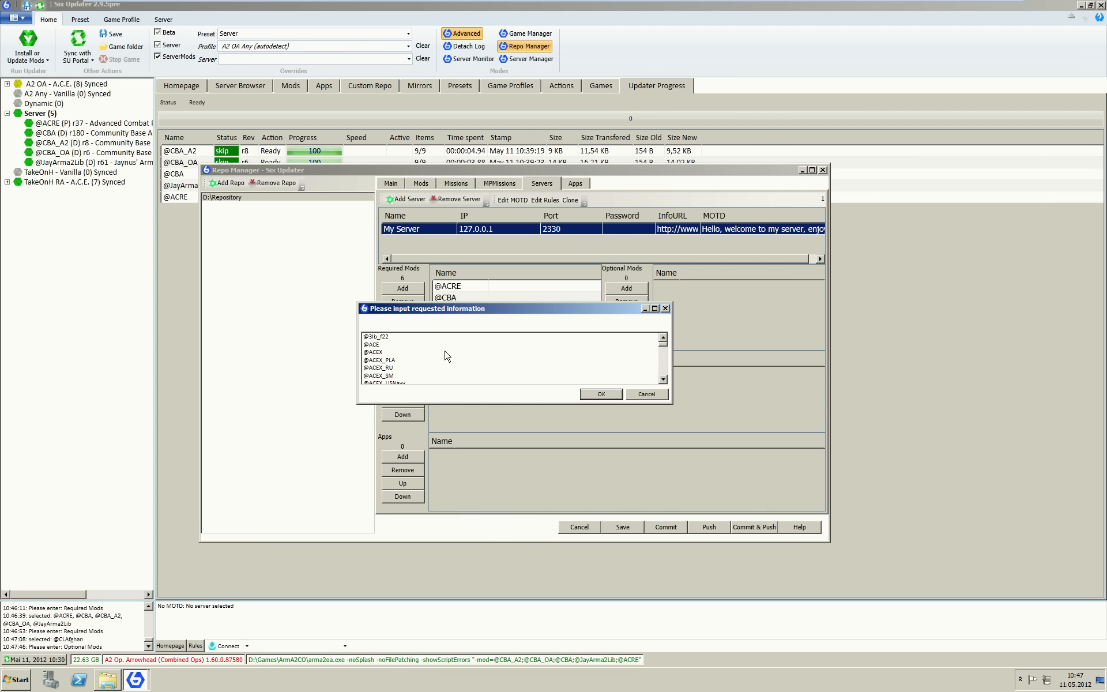
pyautogui.click(384, 352)
pyautogui.scroll(-5, 459, 368)
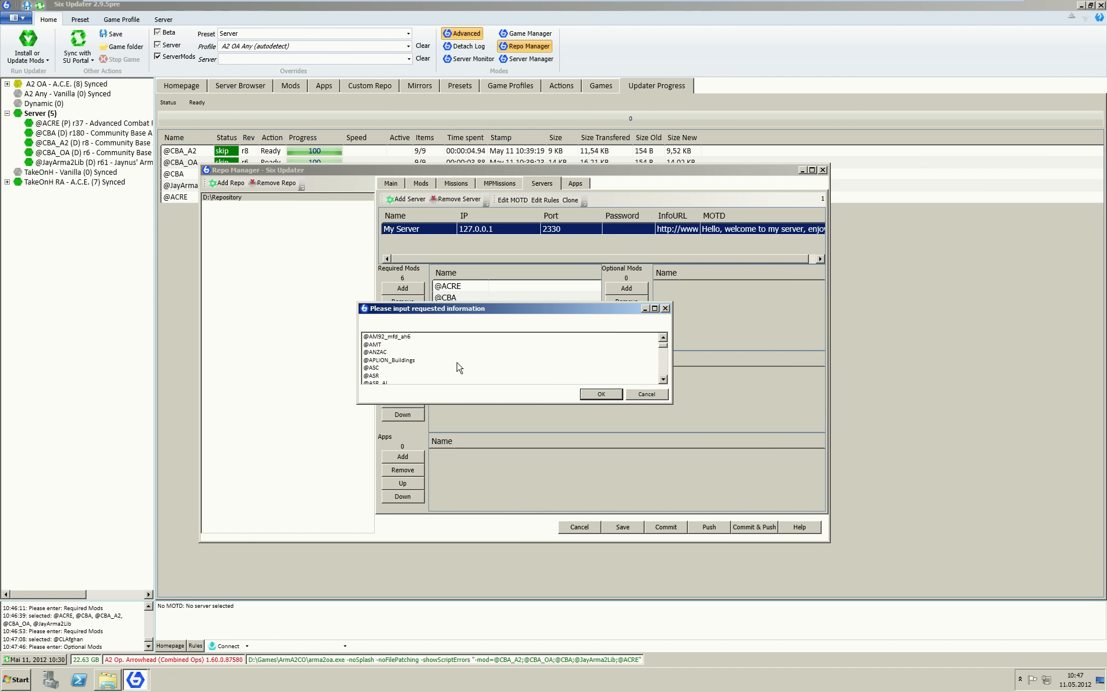
pyautogui.scroll(-15, 460, 367)
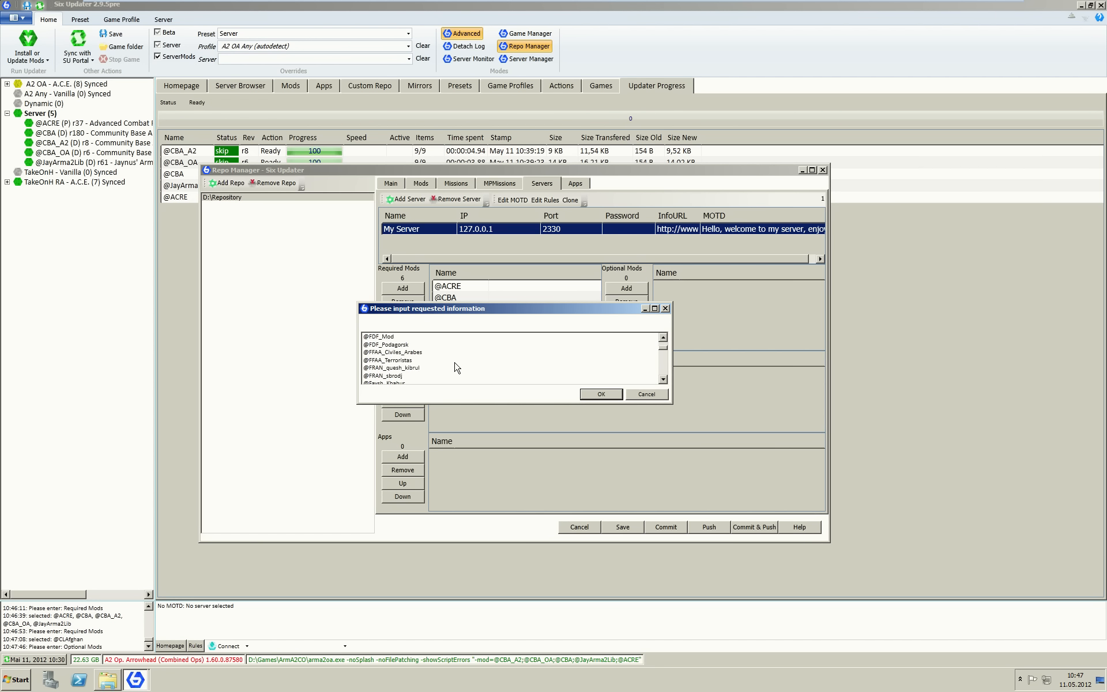
pyautogui.scroll(-10, 456, 367)
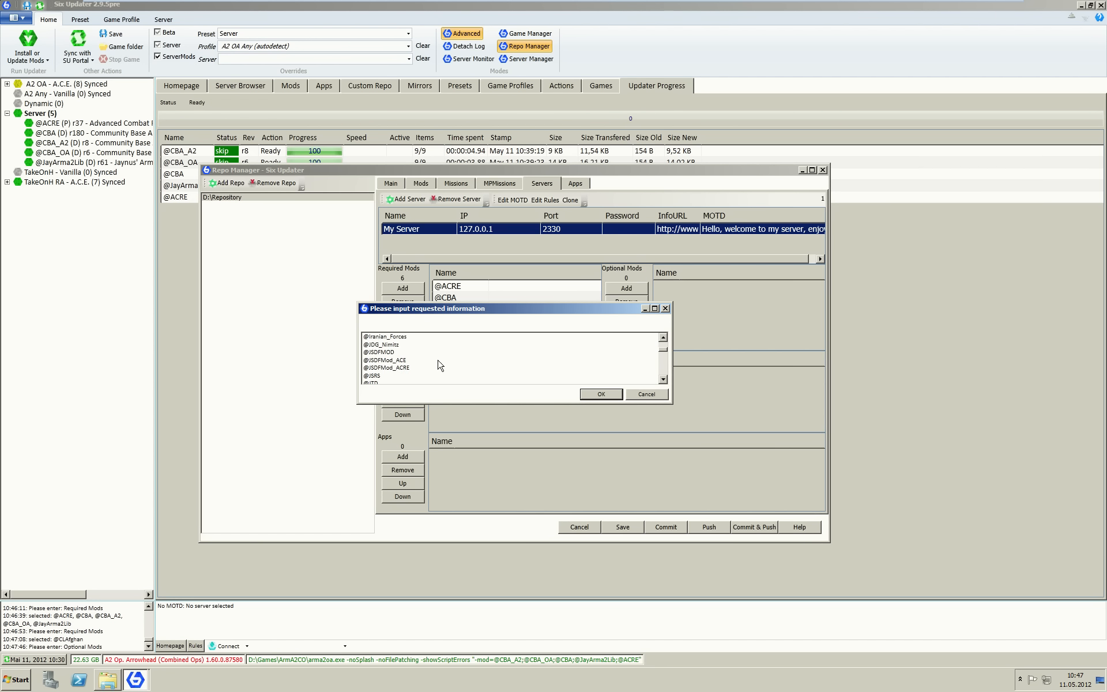
pyautogui.keyDown('ctrl'); pyautogui.click(385, 375); pyautogui.keyUp('ctrl')
pyautogui.click(601, 394)
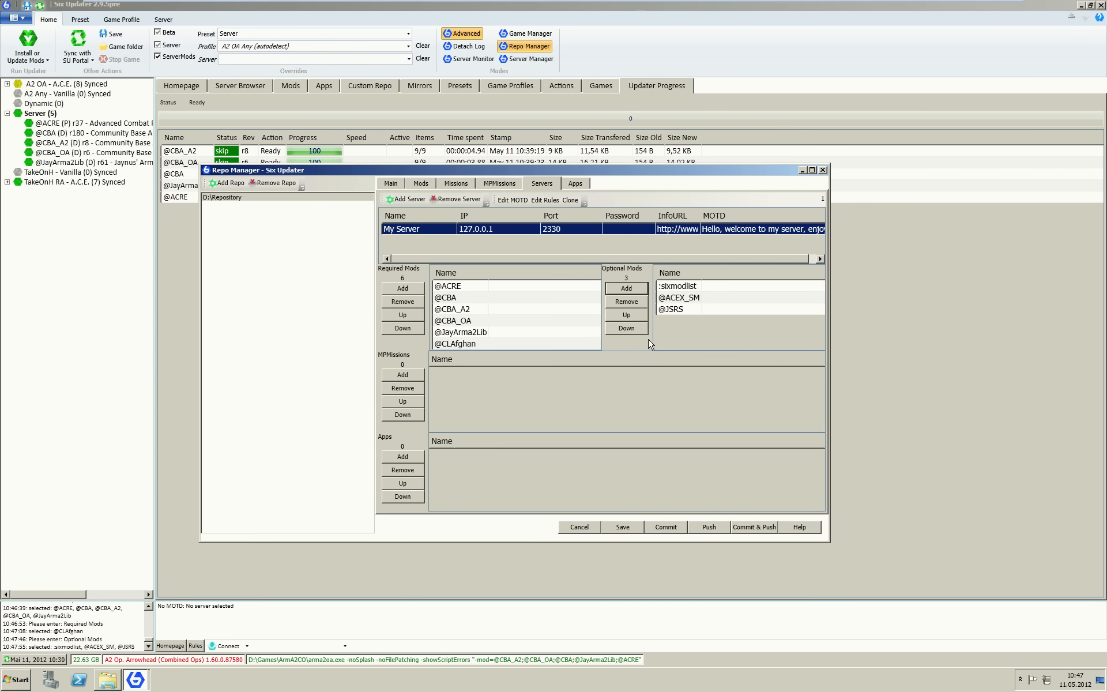
# Remove :sixmodlist from My Server's optional mods and confirm the removal.
pyautogui.click(685, 287)
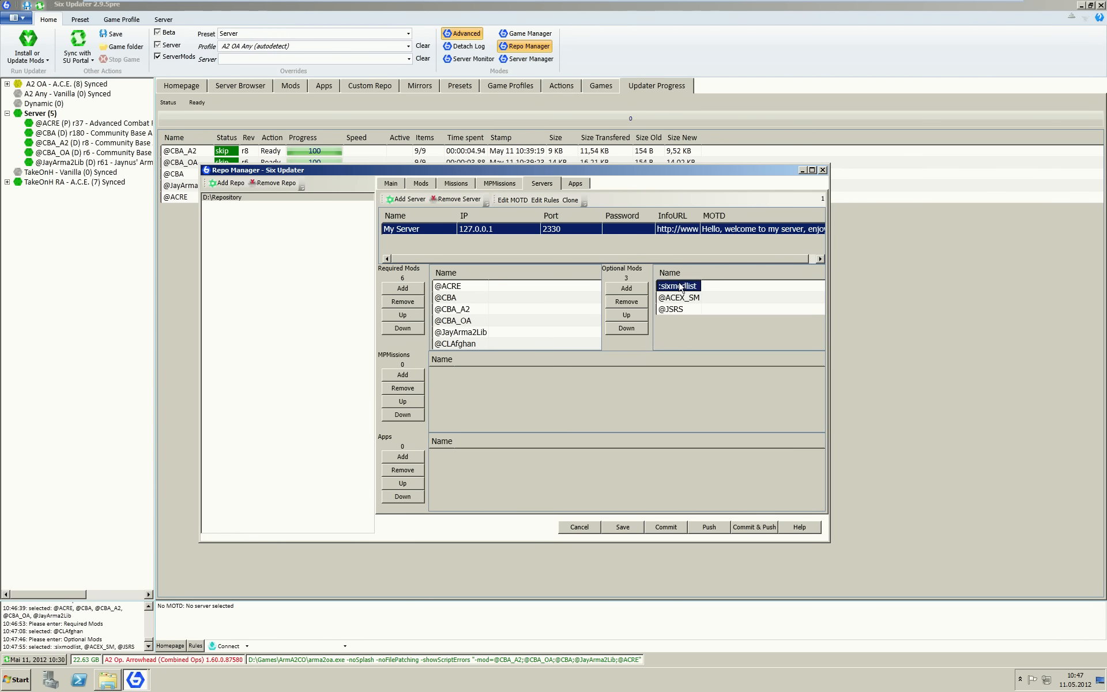
pyautogui.click(633, 305)
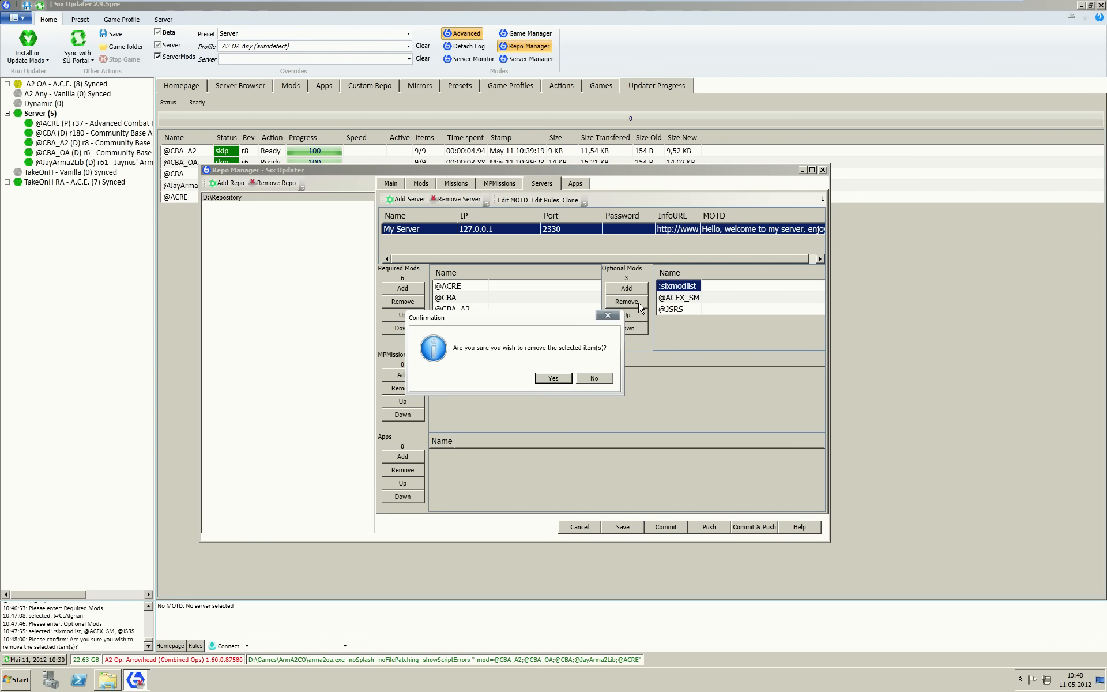
pyautogui.click(552, 379)
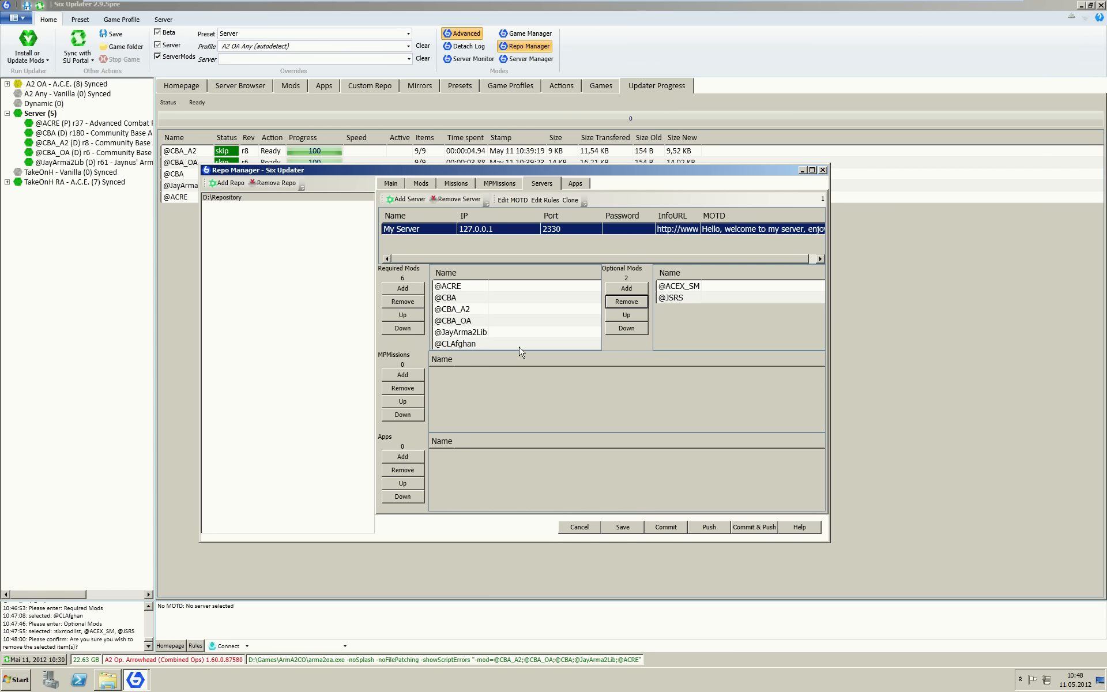
# Add an app named ts3 to the repository and set its address to nice-team.eu.
pyautogui.click(577, 184)
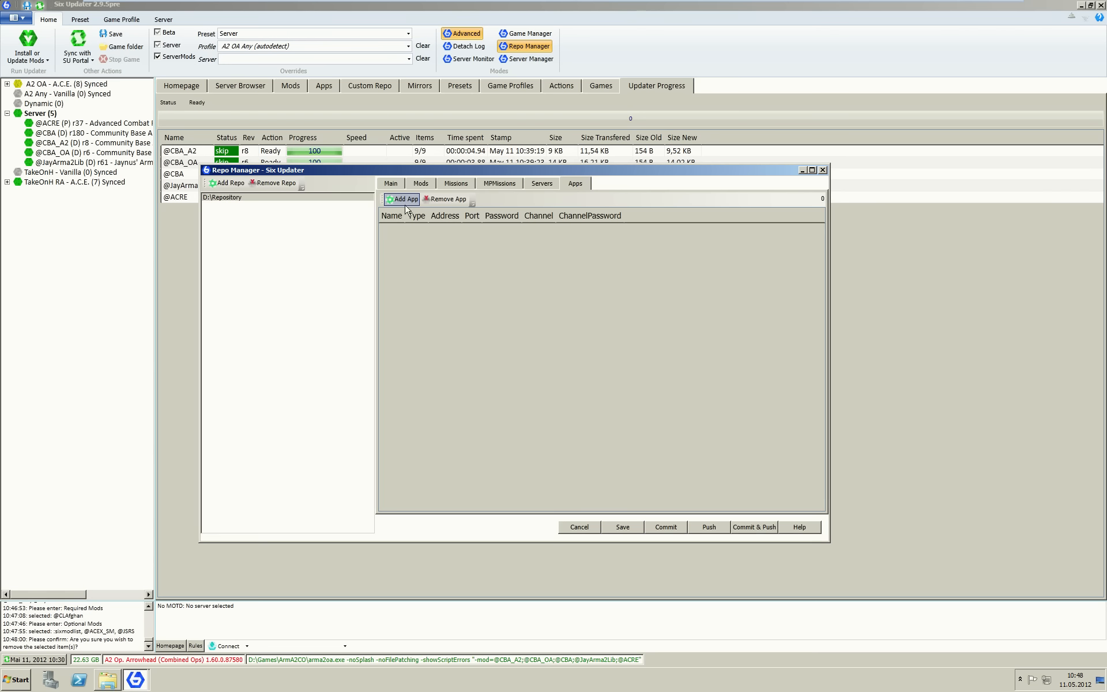
pyautogui.click(403, 200)
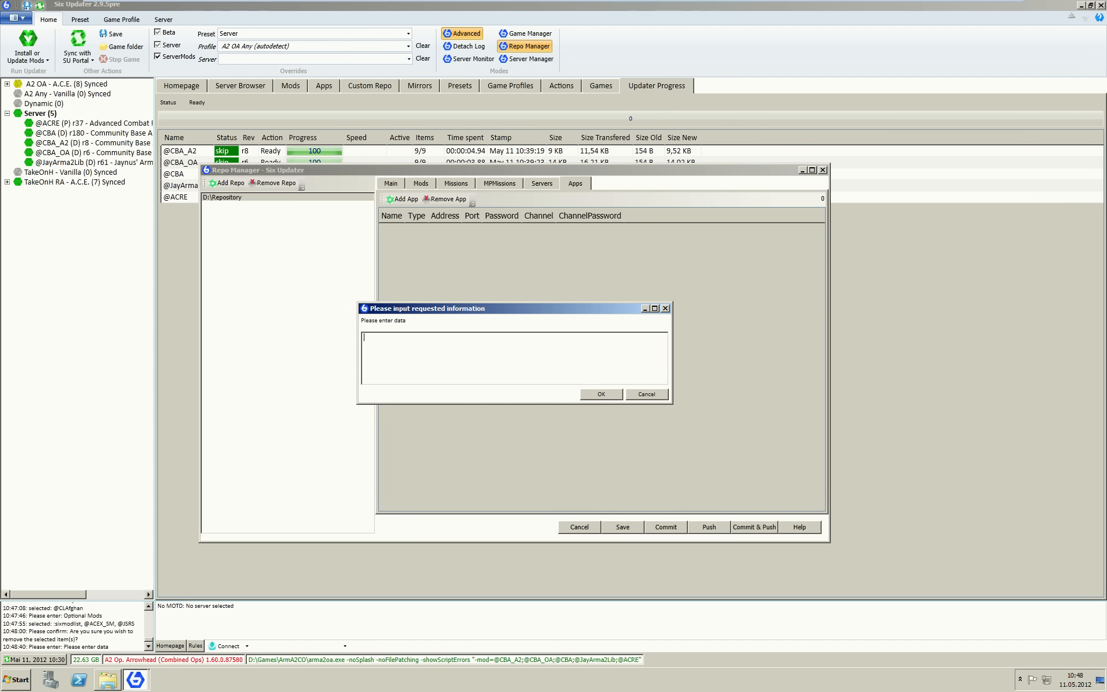
pyautogui.write('ts3')
pyautogui.click(612, 395)
pyautogui.moveTo(453, 221); pyautogui.dragTo(545, 216)
pyautogui.click(510, 229)
pyautogui.click(510, 230)
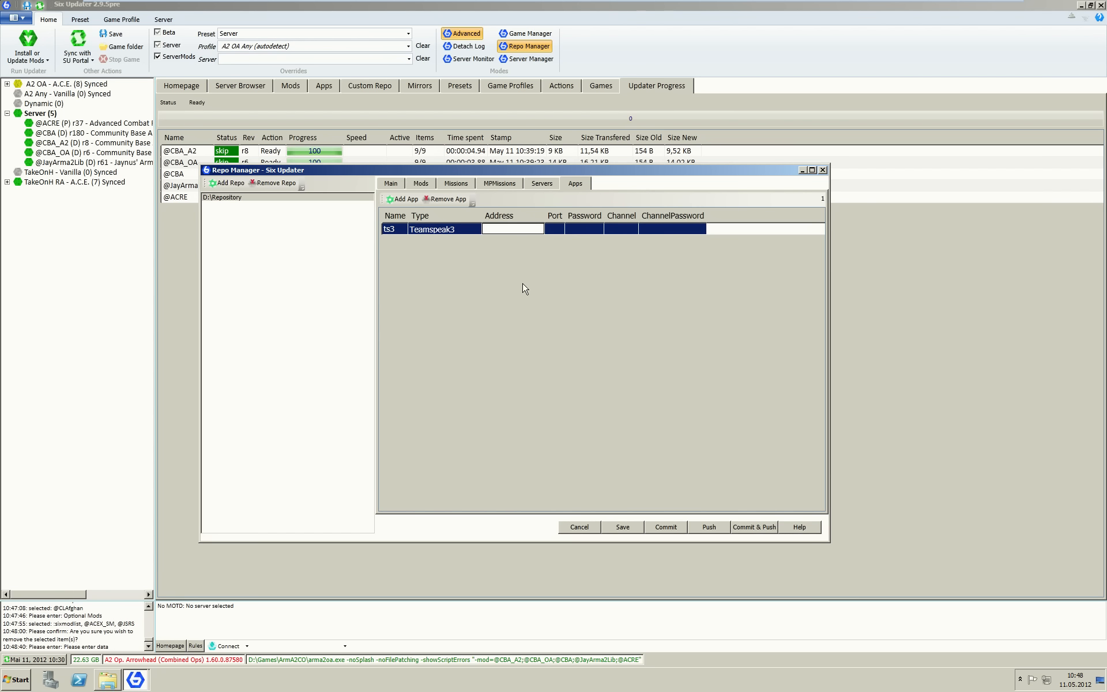
pyautogui.write('nice-team.eu')
pyautogui.click(557, 233)
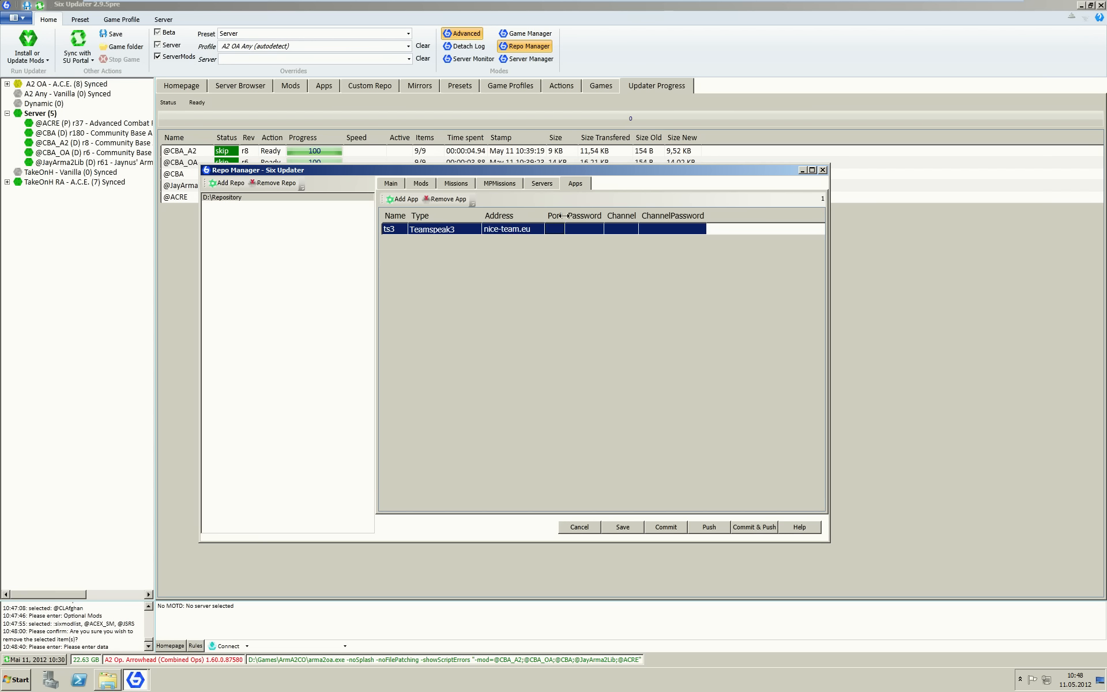
# Set the ts3 app's port to 9987 and save the repository.
pyautogui.moveTo(565, 216); pyautogui.dragTo(586, 216)
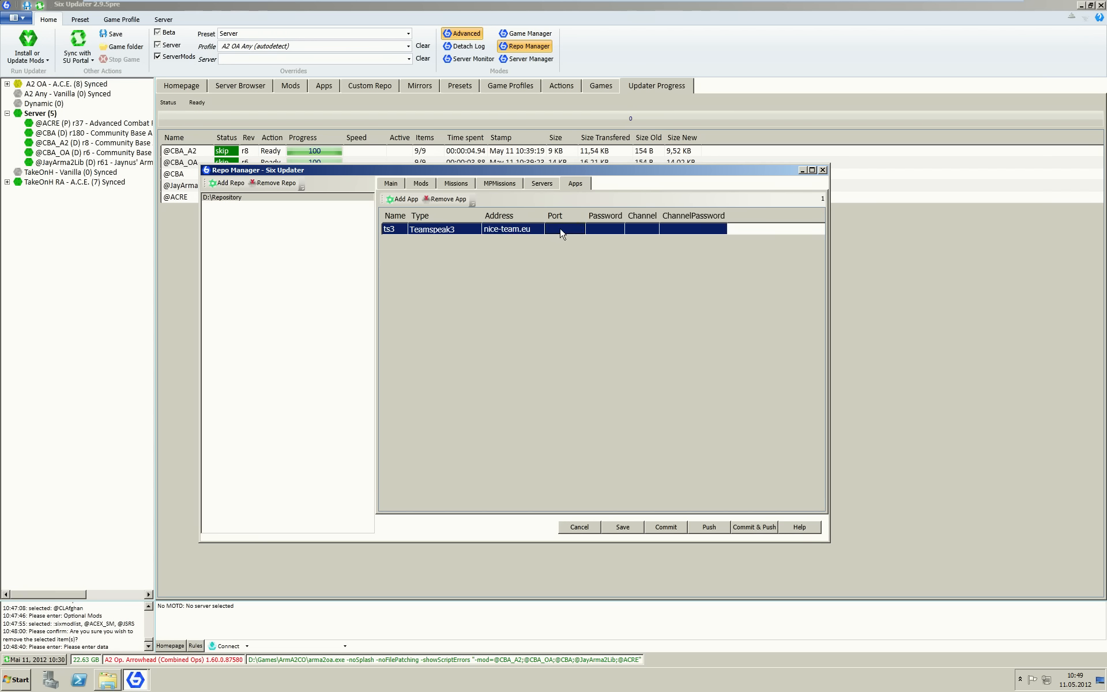
pyautogui.click(558, 231)
pyautogui.write('9987')
pyautogui.press('Return')
pyautogui.moveTo(585, 215); pyautogui.dragTo(623, 217)
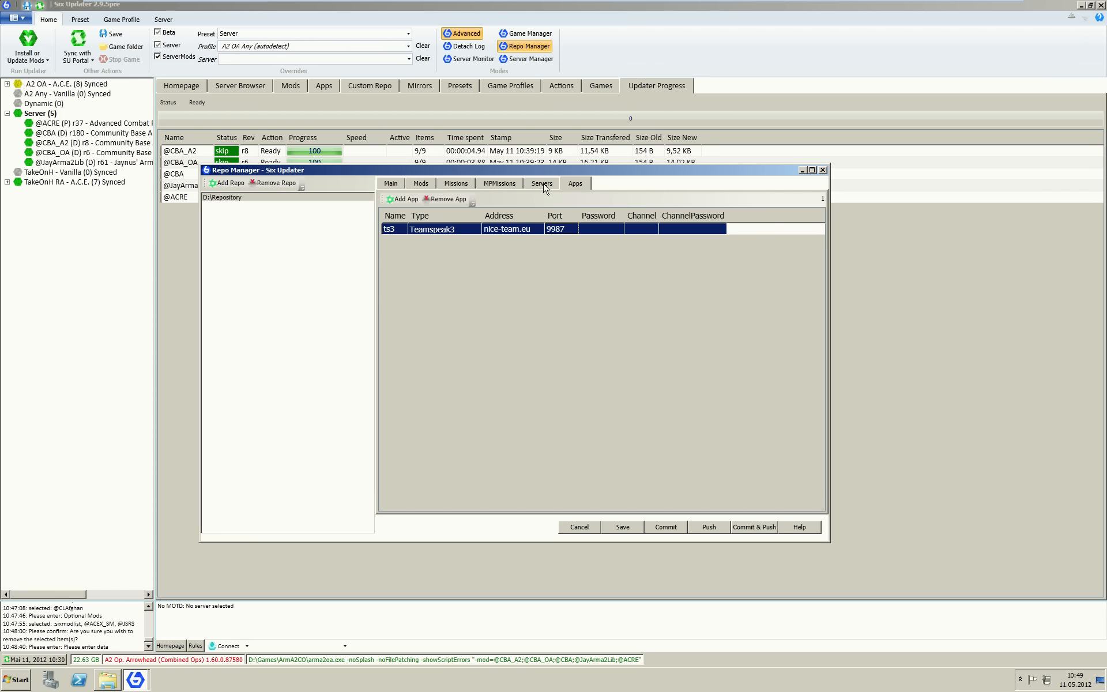
pyautogui.click(622, 526)
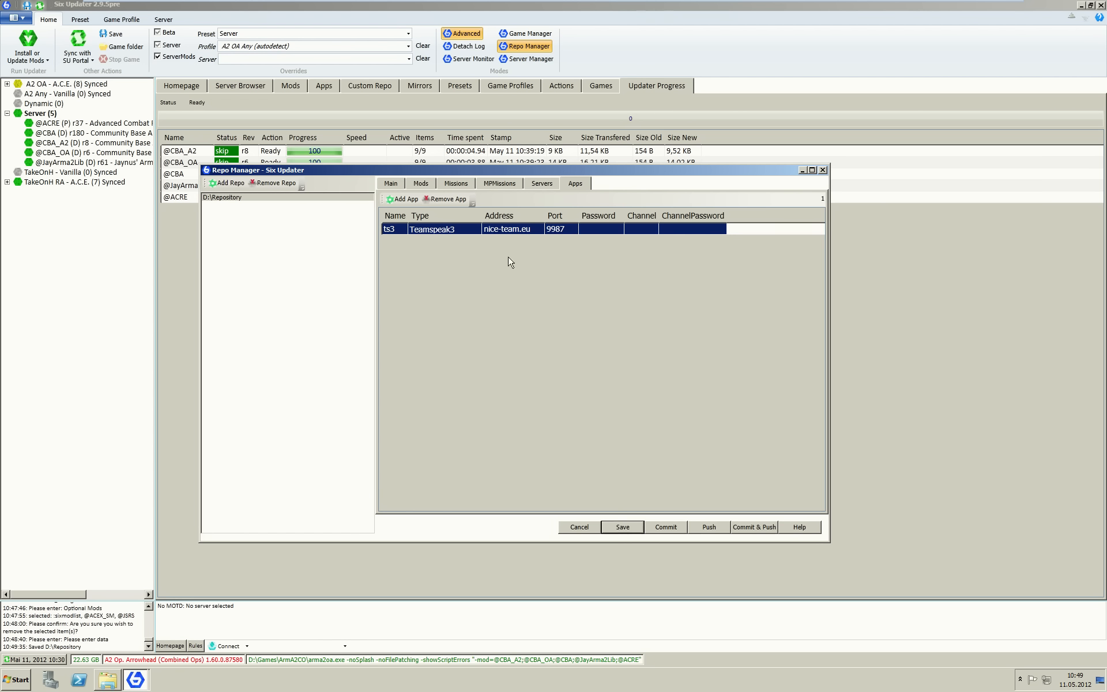
# Assign the ts3 app to the My Server entry.
pyautogui.click(542, 184)
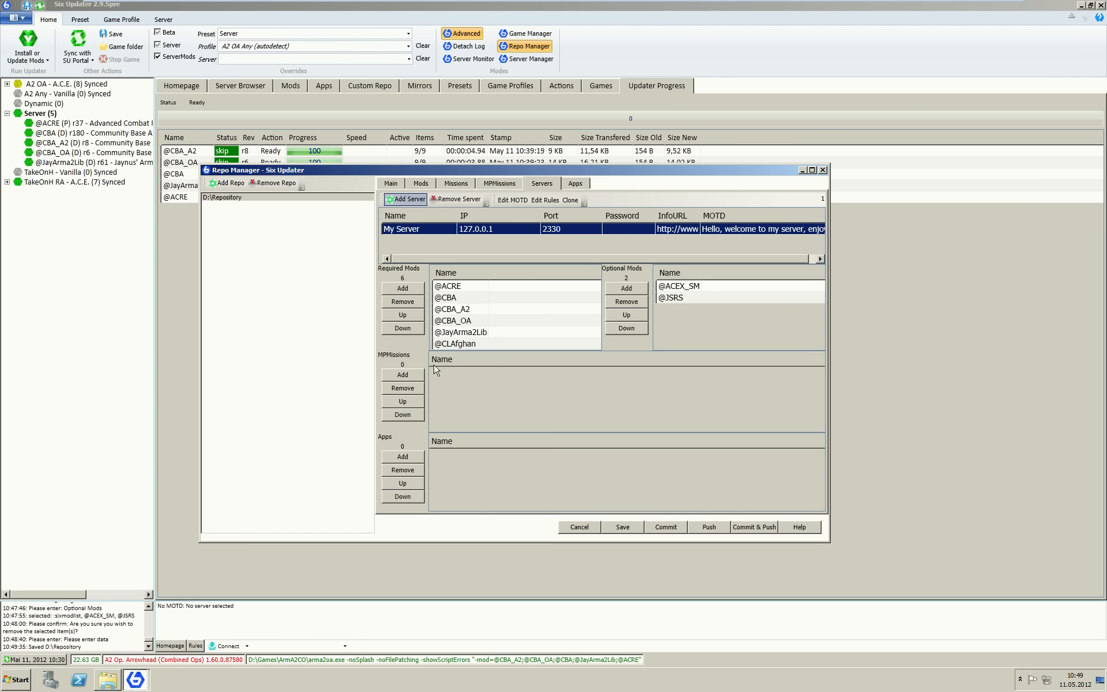
pyautogui.click(407, 455)
pyautogui.click(378, 340)
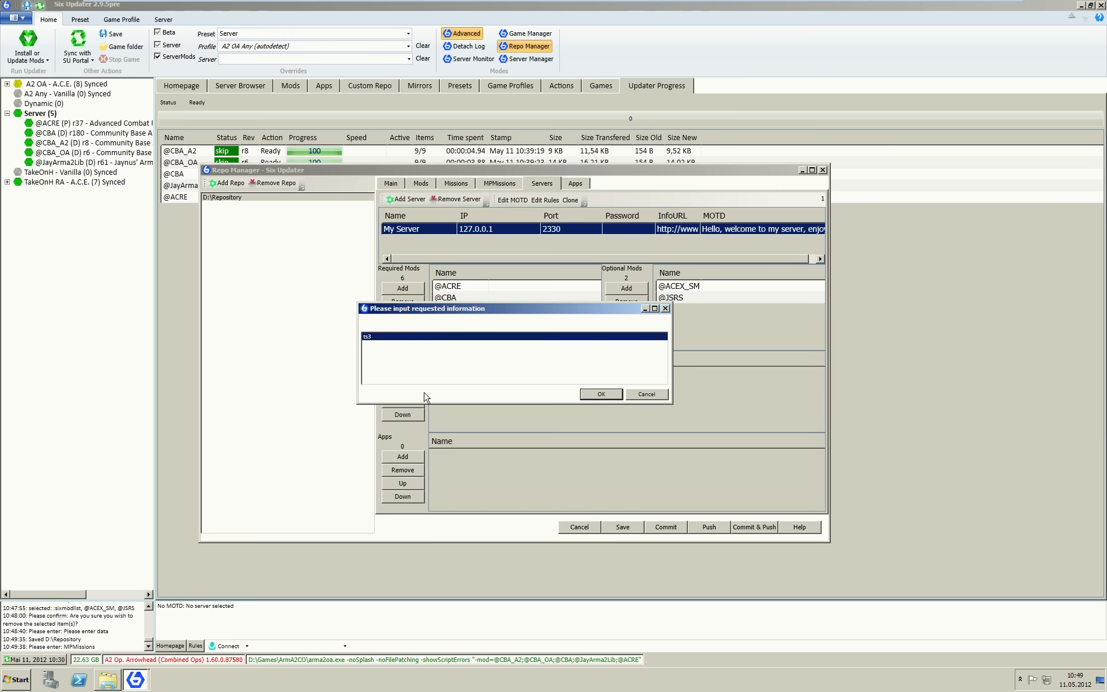
pyautogui.click(600, 394)
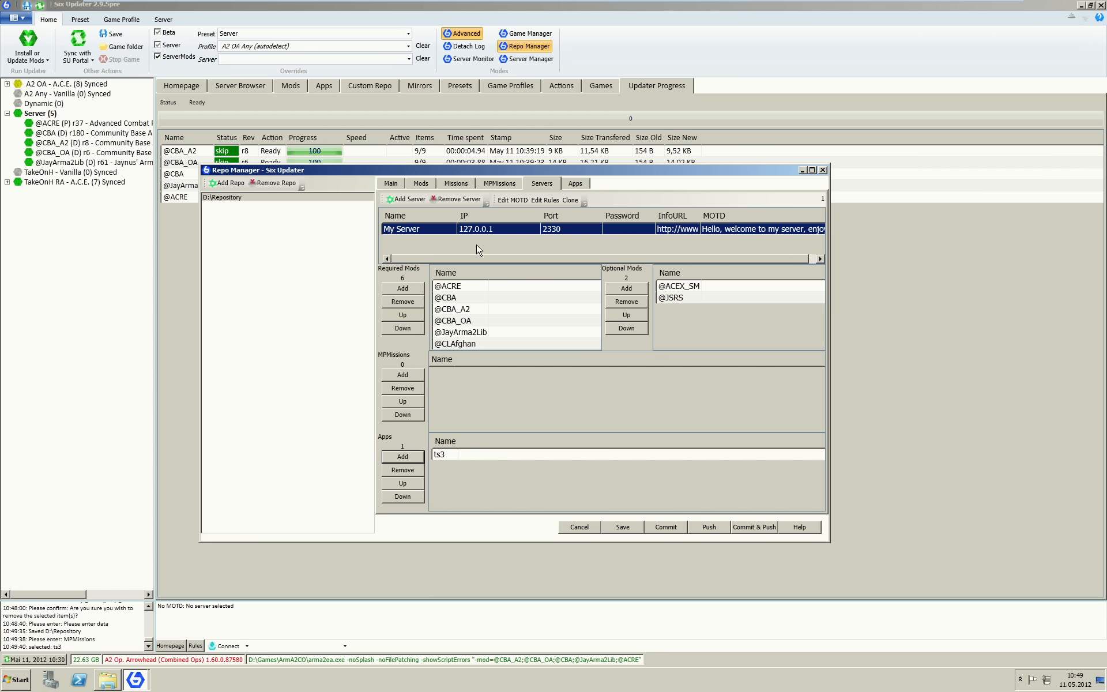
# Create a folder named repository in D:\Webspace\htdocs and set it as the repository's remote folder.
pyautogui.click(391, 184)
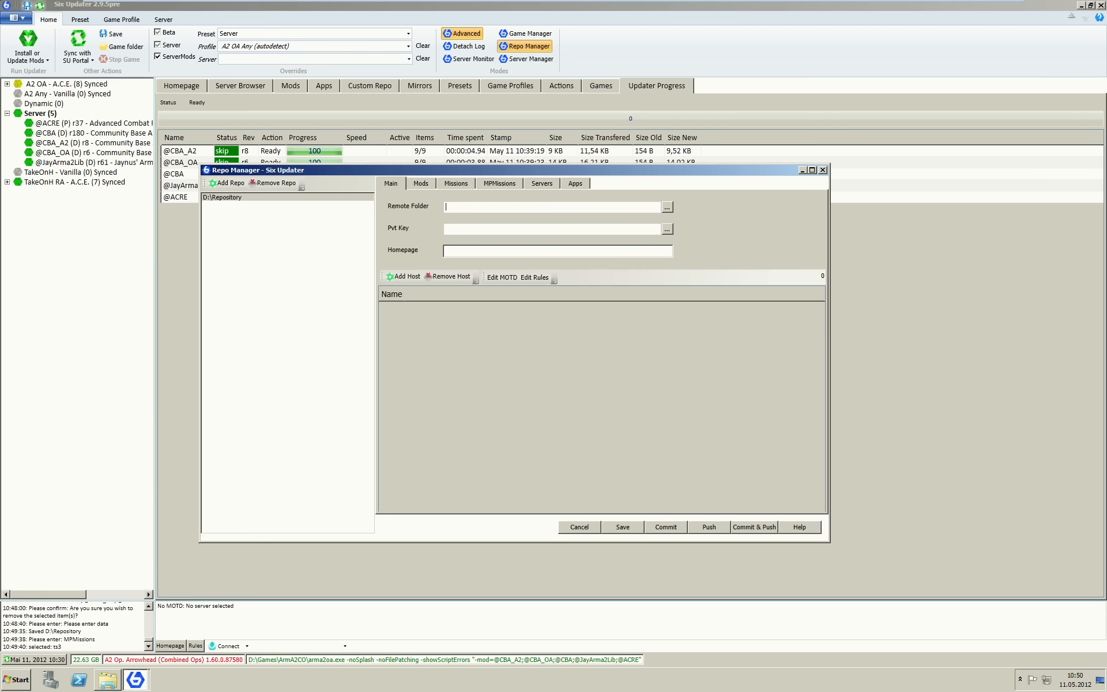
pyautogui.click(667, 206)
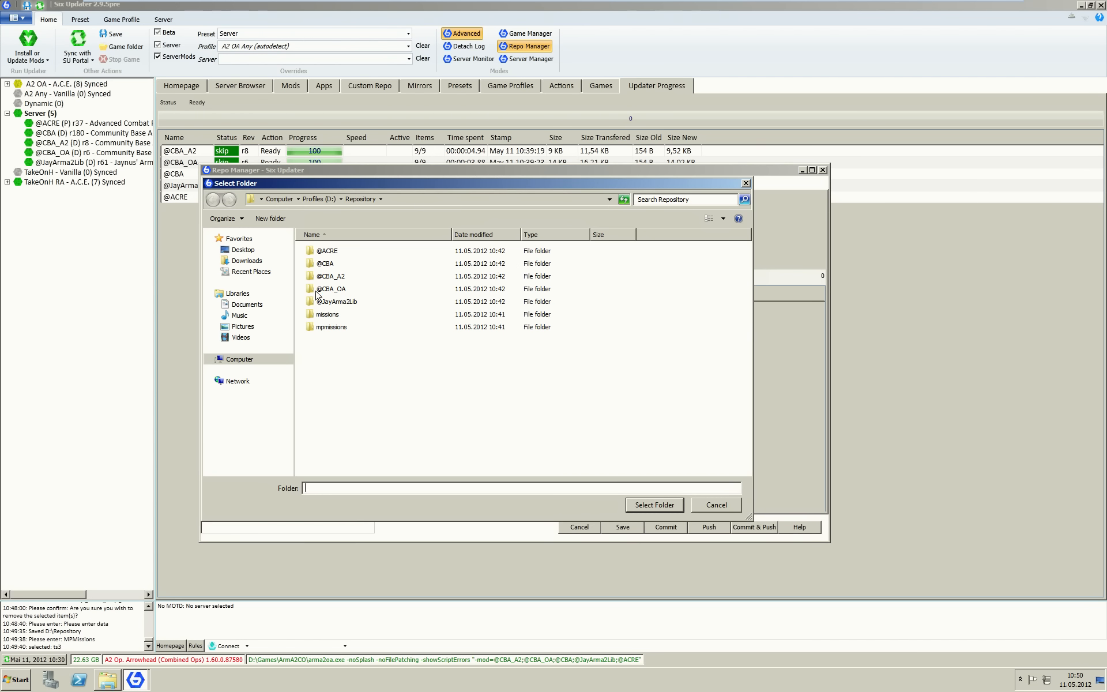
pyautogui.click(311, 200)
pyautogui.doubleClick(330, 276)
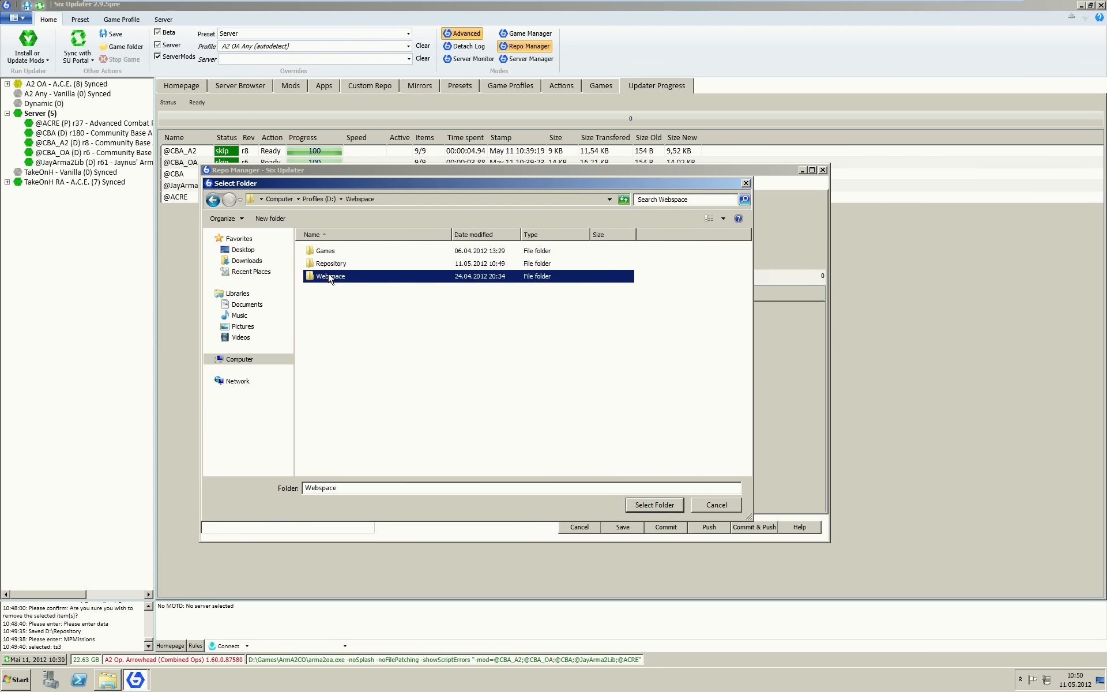
pyautogui.click(331, 264)
pyautogui.doubleClick(331, 264)
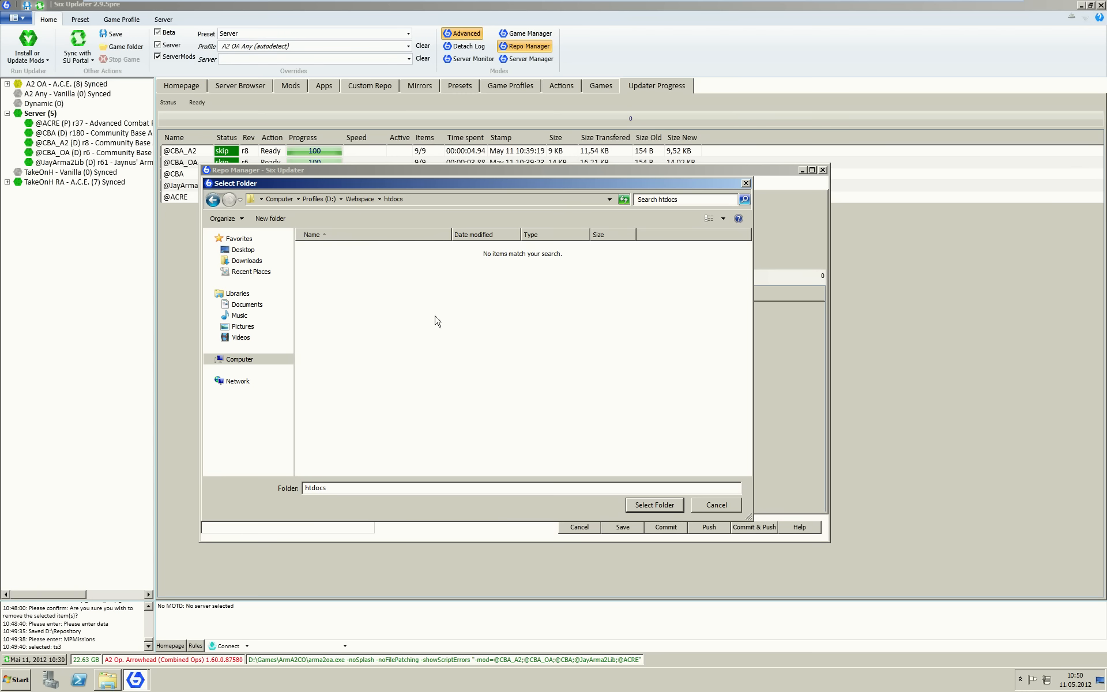
pyautogui.click(270, 218)
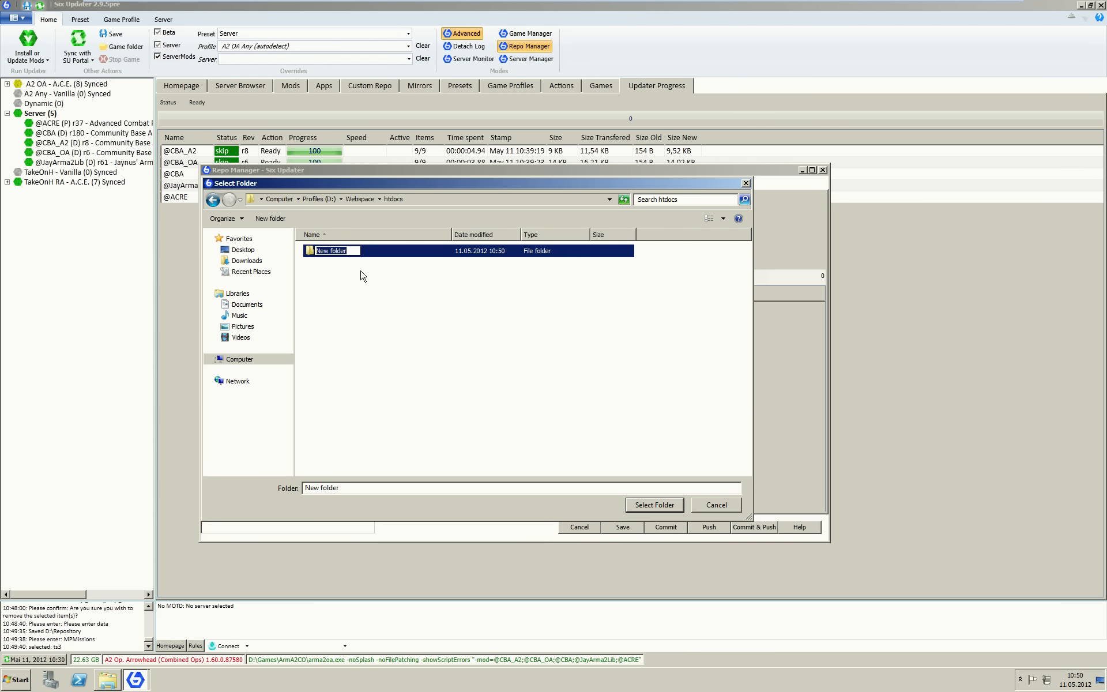
pyautogui.write('repository')
pyautogui.press('Return')
pyautogui.click(650, 505)
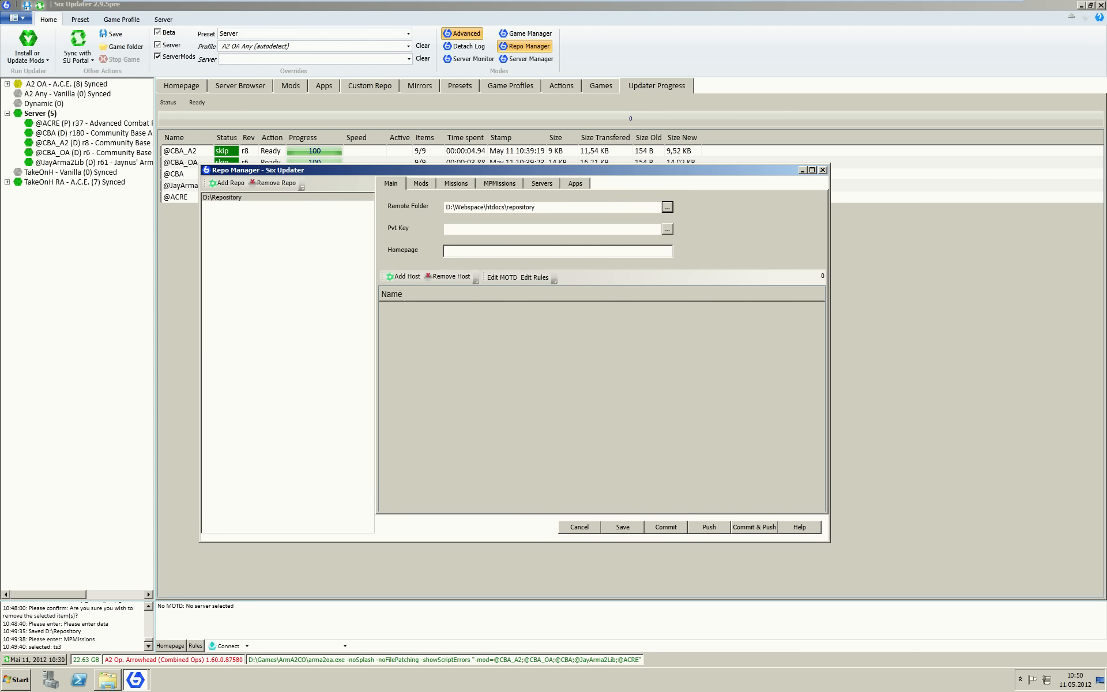
pyautogui.click(600, 230)
pyautogui.write('tp://www.your-domain.com')
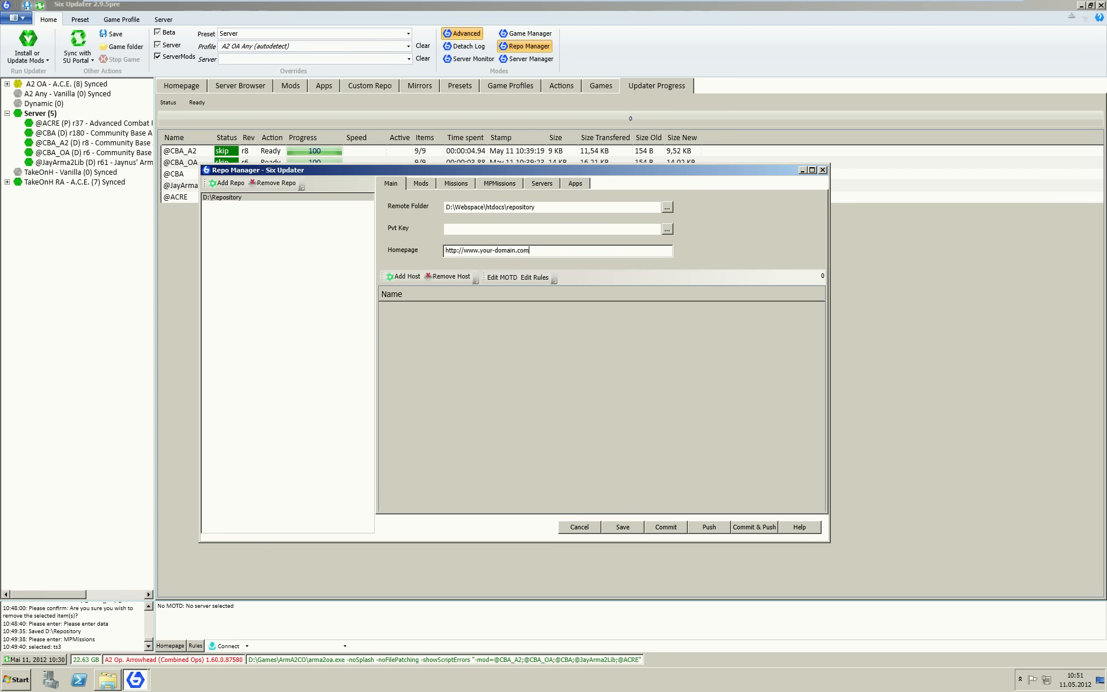
pyautogui.click(405, 277)
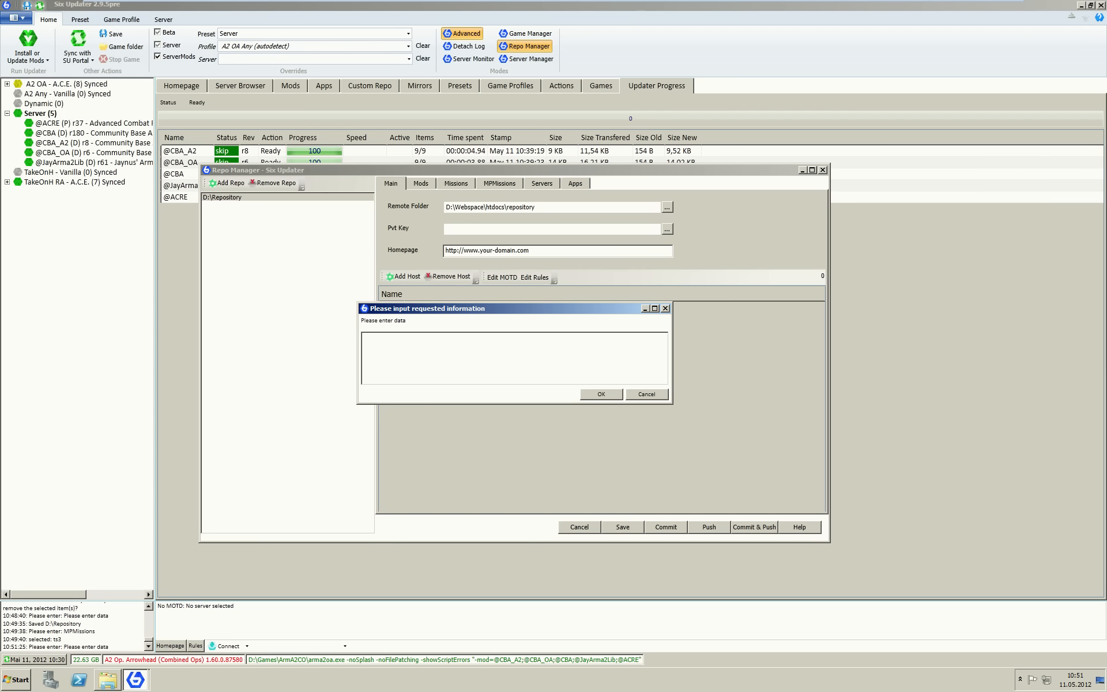
pyautogui.write('tp://www.your-domain.com/repository')
pyautogui.click(600, 394)
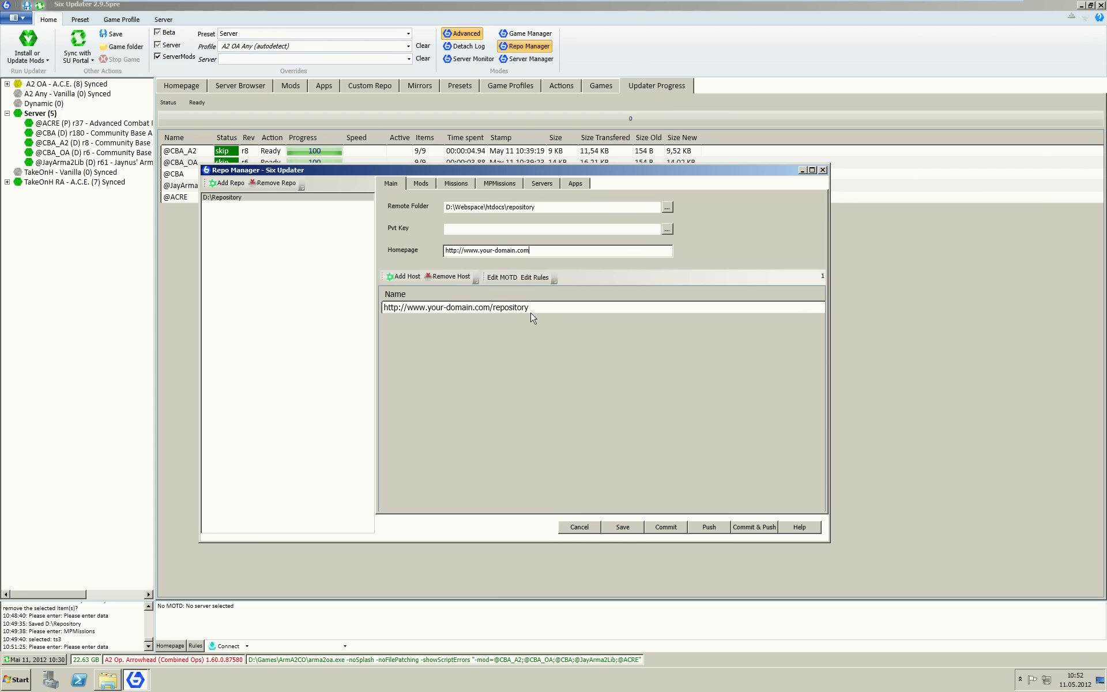
pyautogui.click(632, 526)
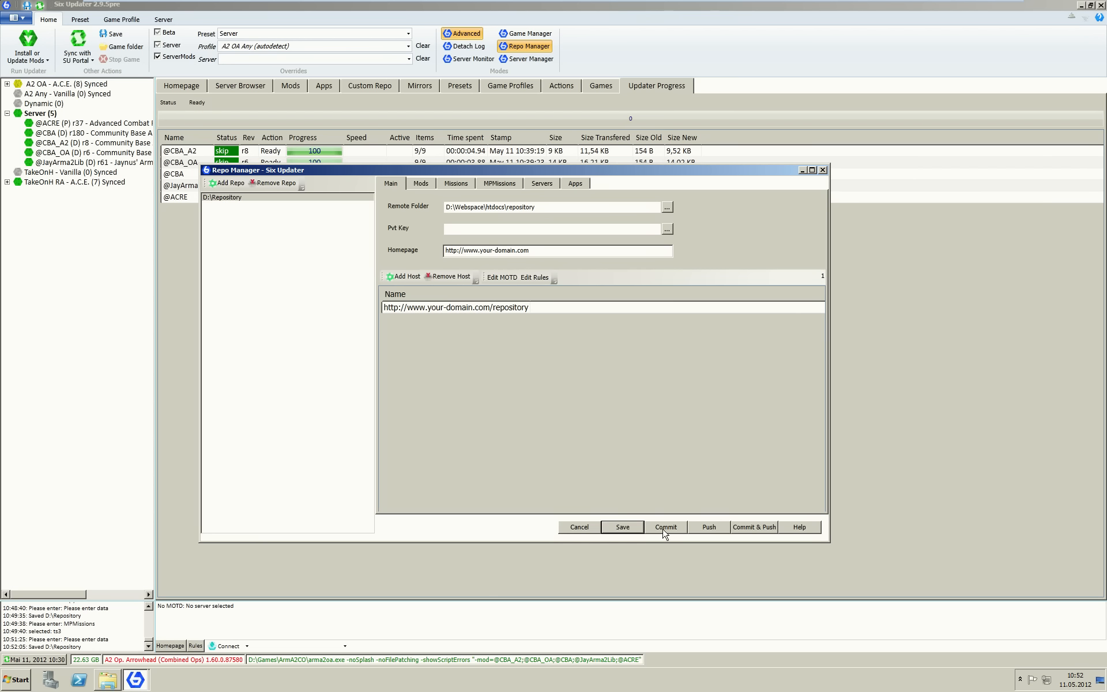
pyautogui.click(116, 678)
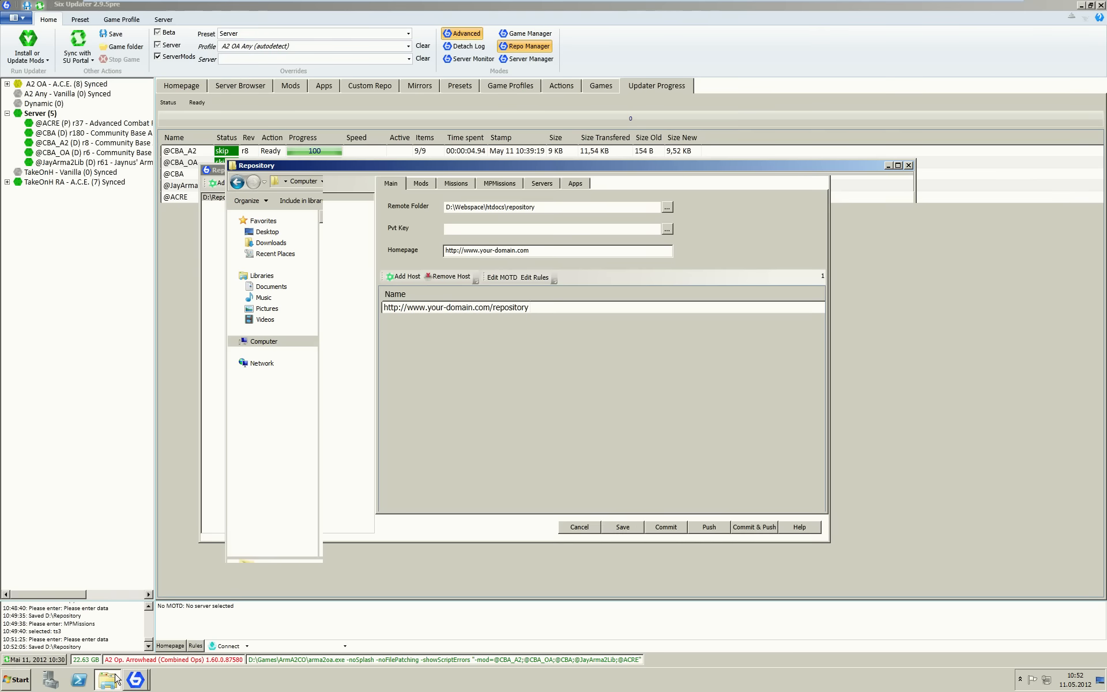
pyautogui.click(343, 181)
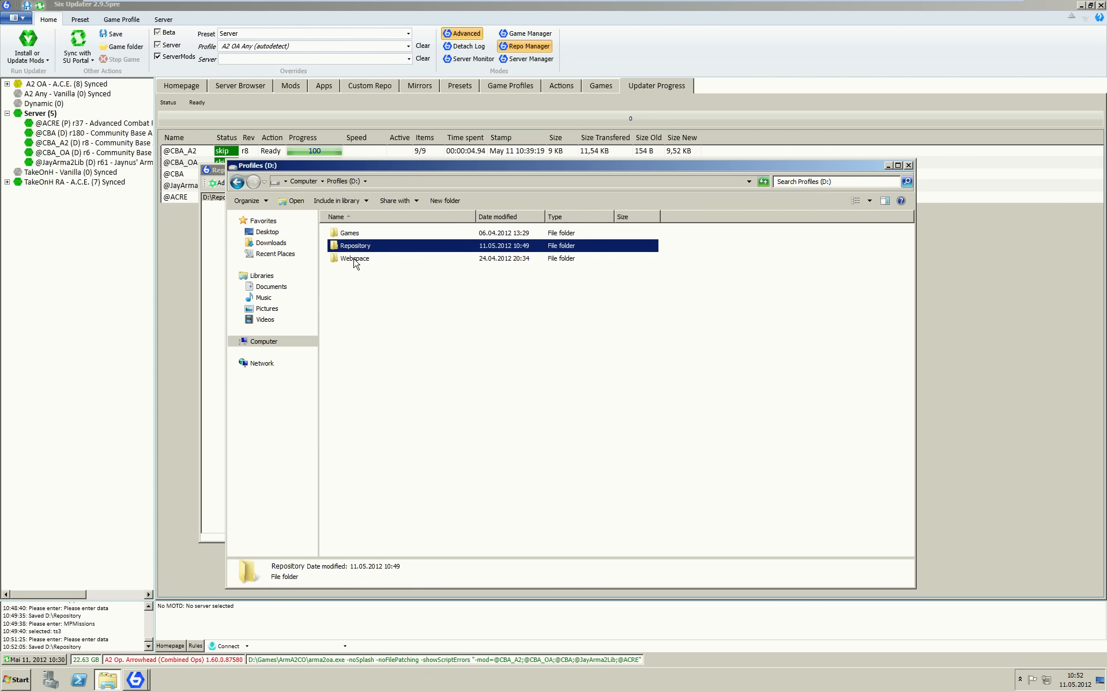
pyautogui.doubleClick(362, 249)
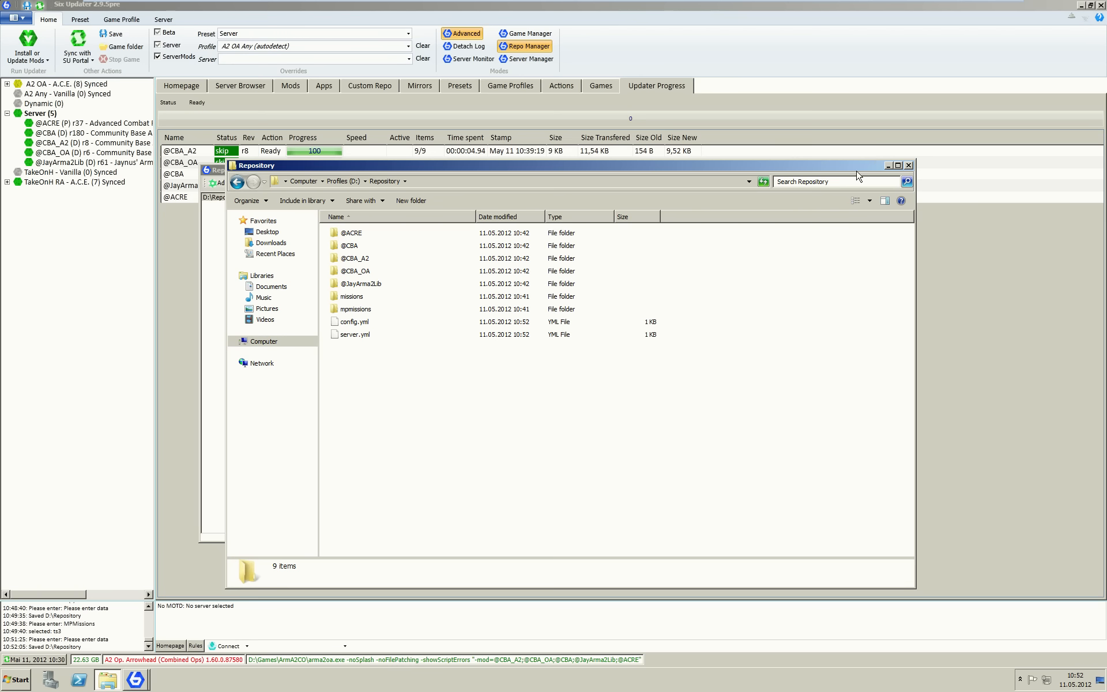
pyautogui.doubleClick(351, 232)
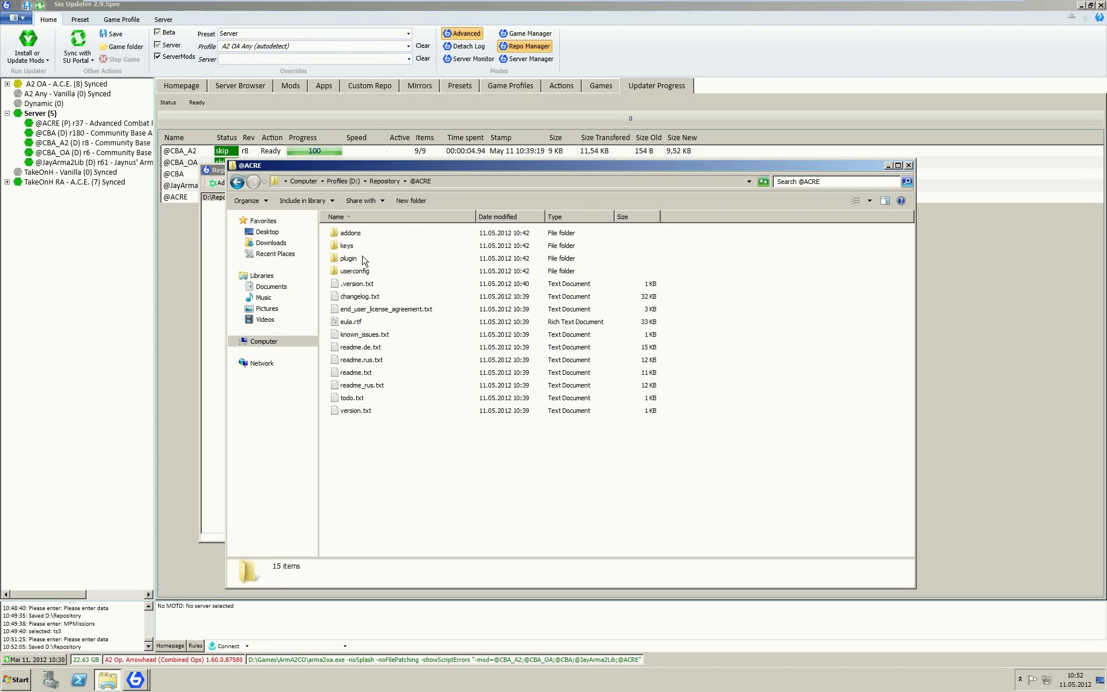
pyautogui.moveTo(342, 242)
pyautogui.click(889, 165)
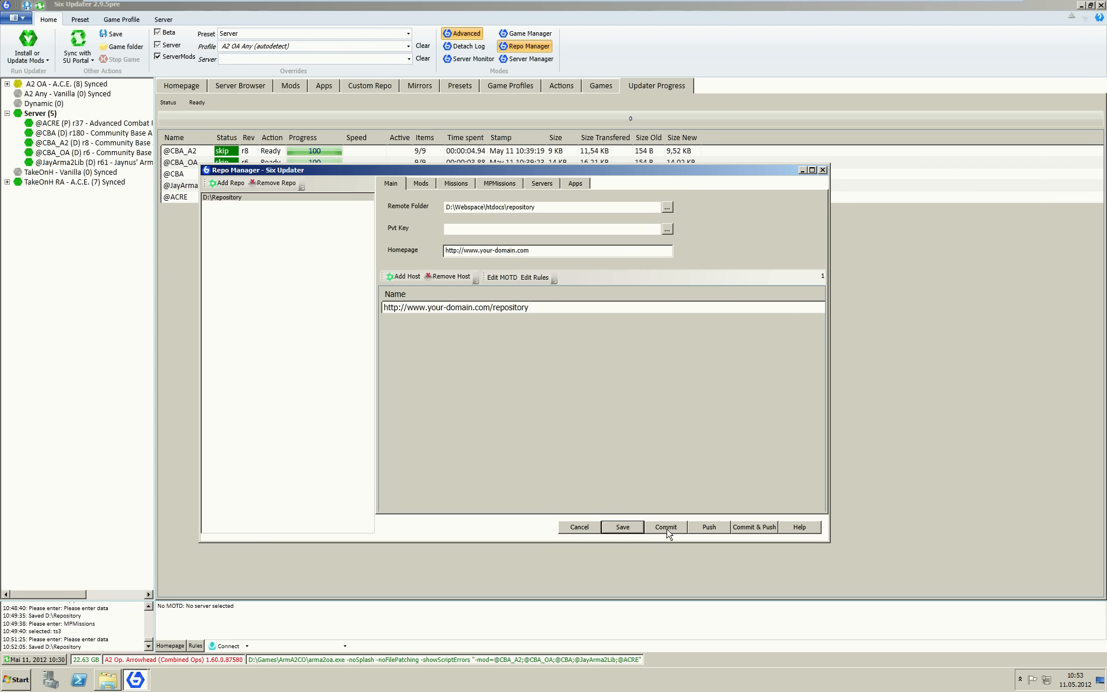
# Commit and push the repository changes to the remote folder, confirming the operation.
pyautogui.click(759, 528)
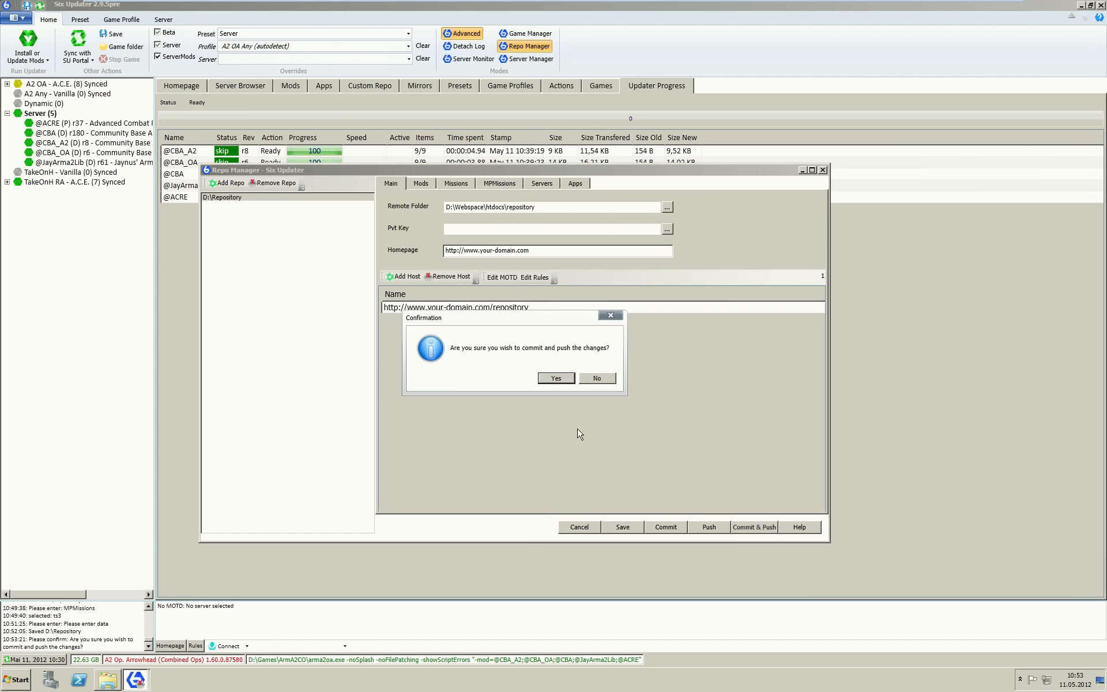
pyautogui.click(556, 379)
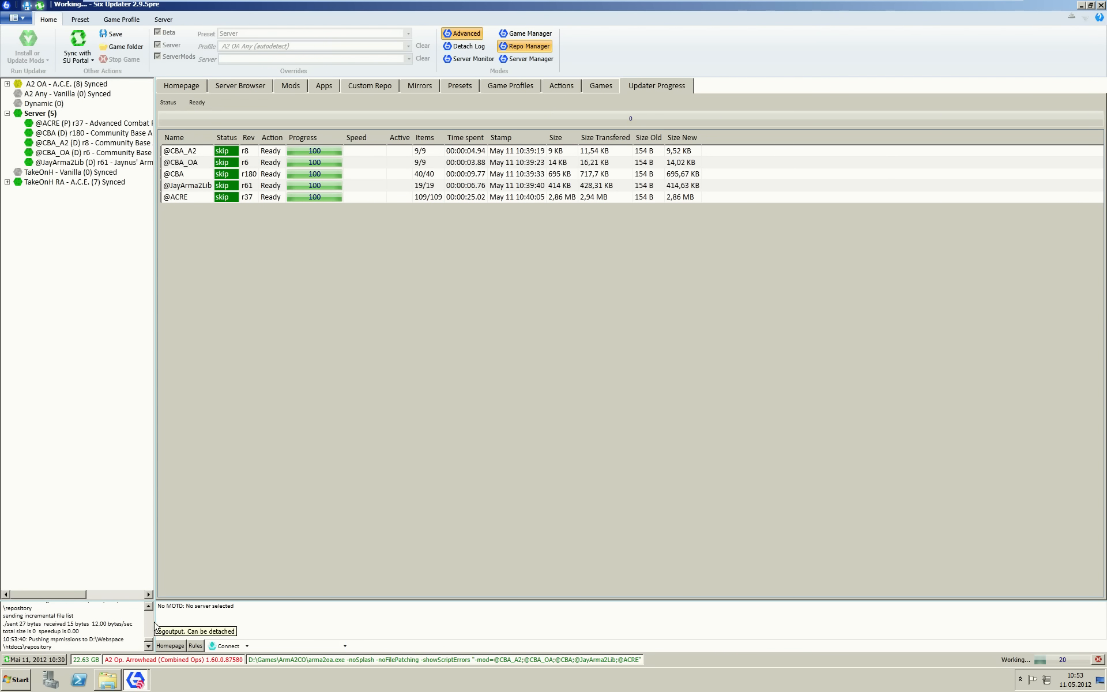
pyautogui.moveTo(154, 622)
pyautogui.mouseDown()
pyautogui.moveTo(468, 617)
pyautogui.moveTo(146, 619)
pyautogui.moveTo(158, 625)
pyautogui.mouseUp()
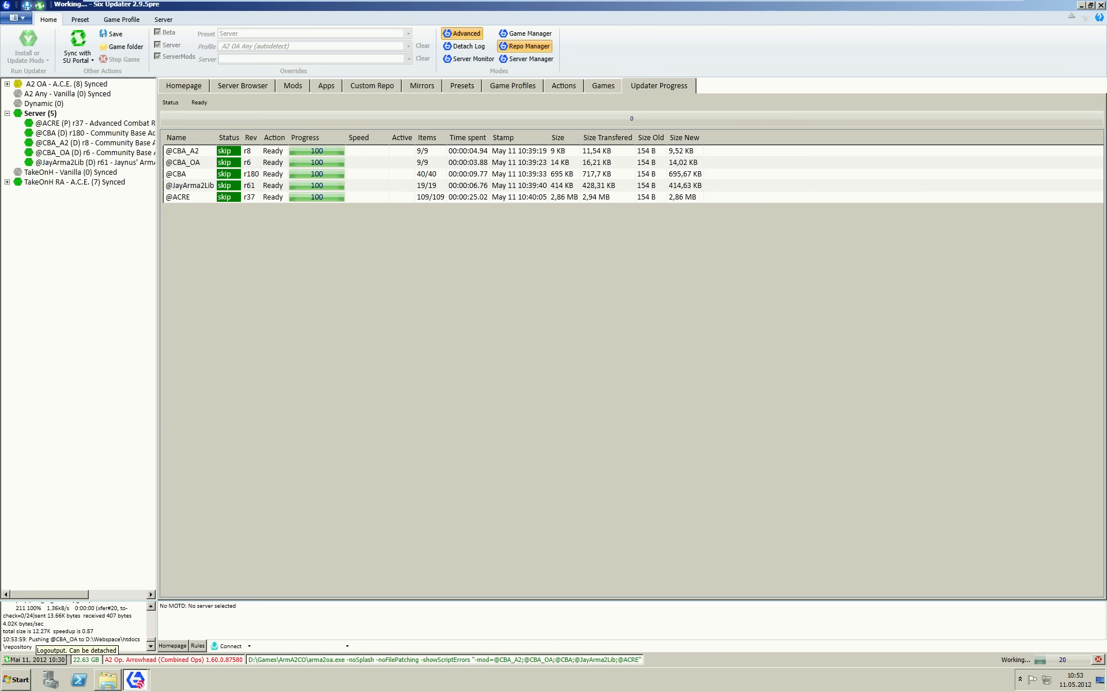
pyautogui.click(111, 686)
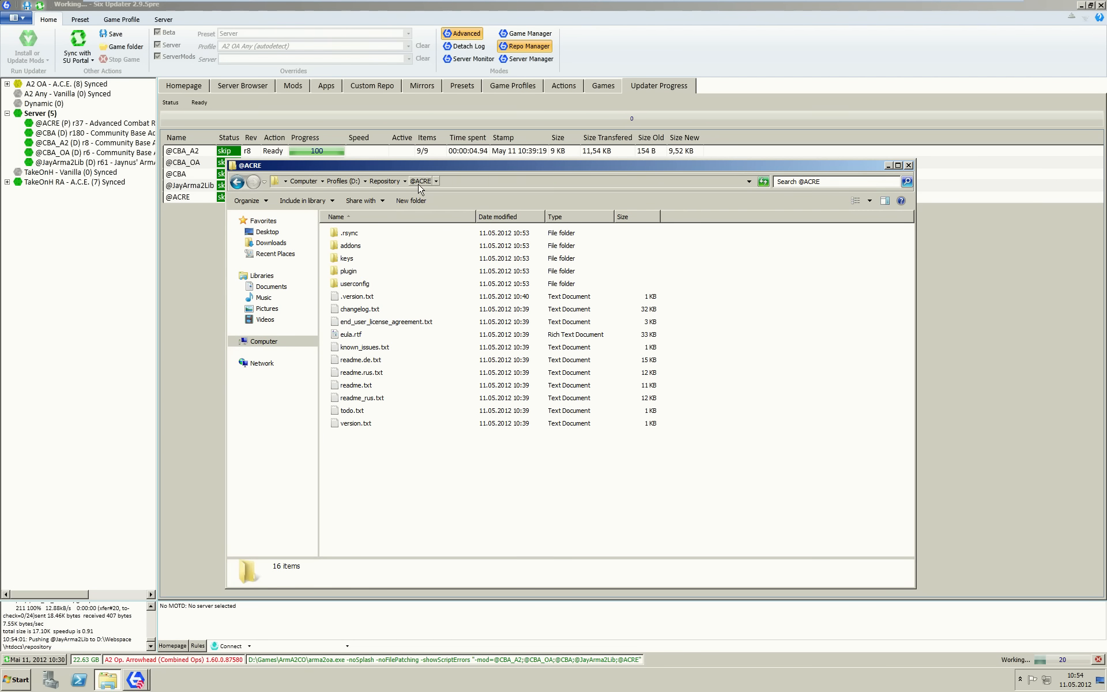
pyautogui.moveTo(346, 238)
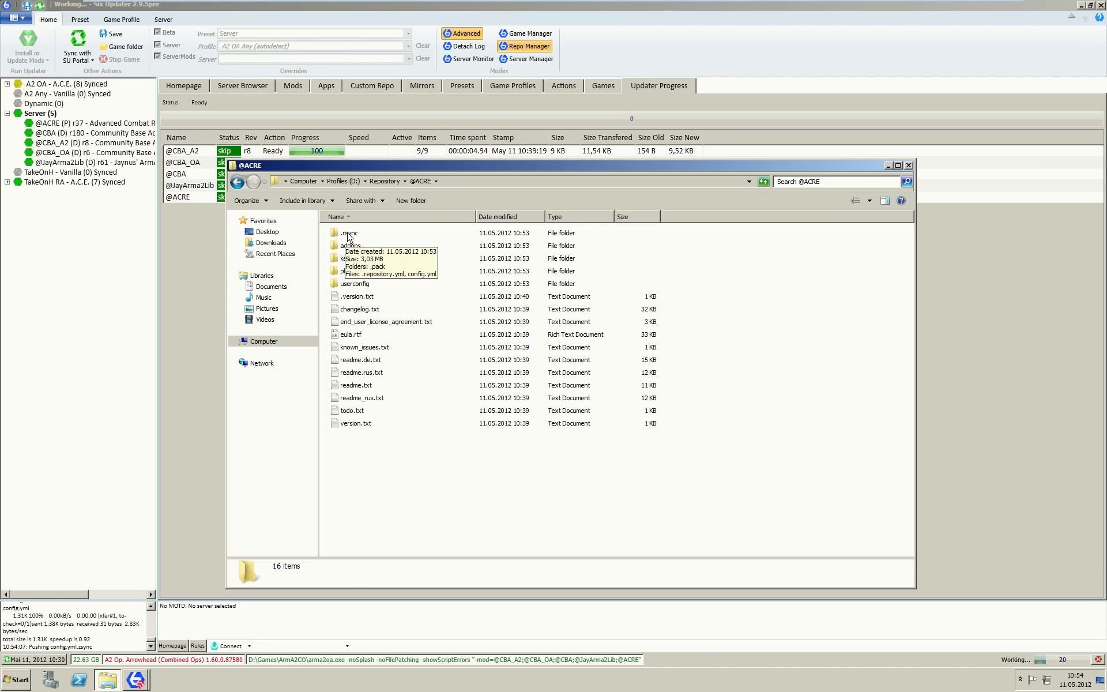
pyautogui.click(384, 181)
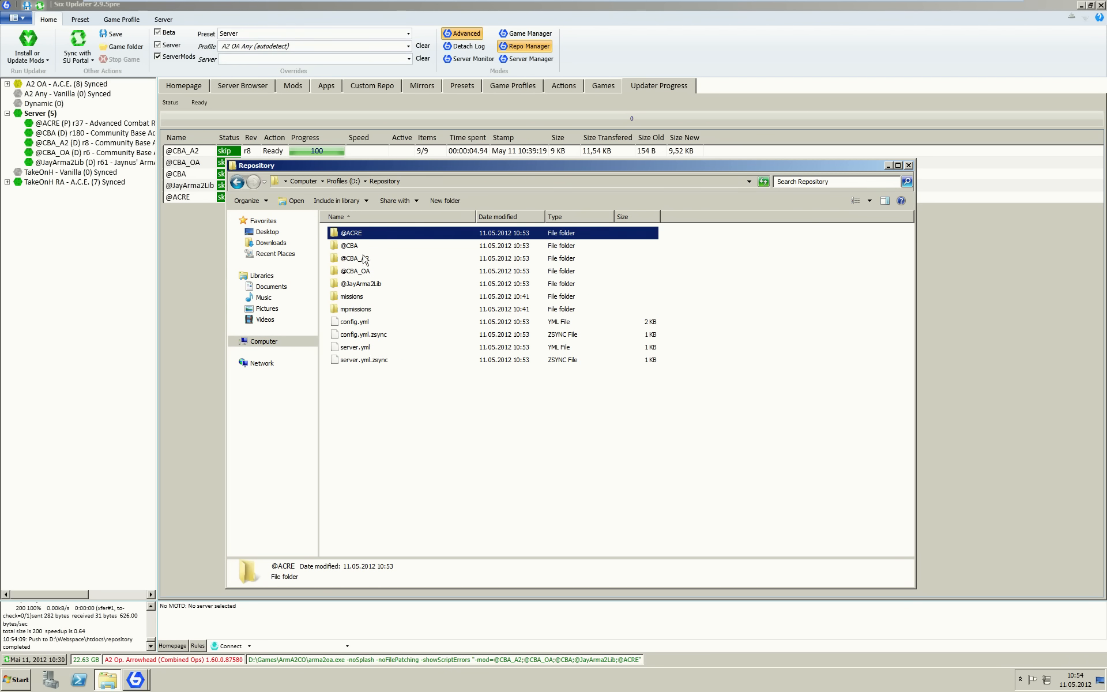
pyautogui.doubleClick(363, 285)
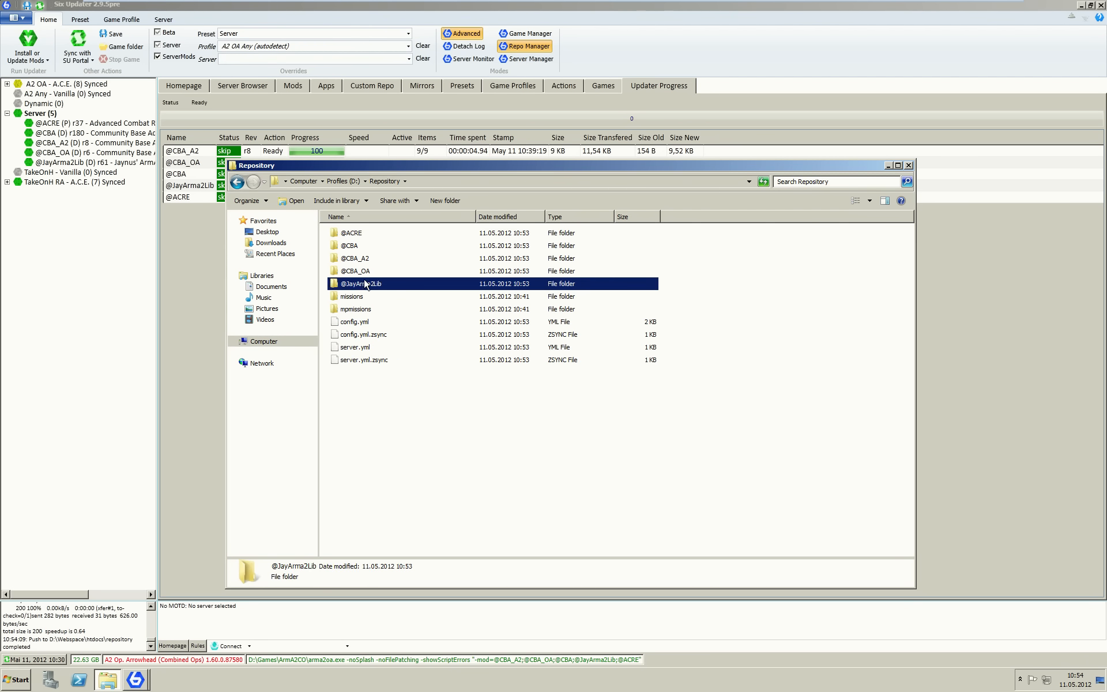
pyautogui.click(384, 181)
# Open D:\Webspace\htdocs\repository and examine the pushed mod folders and configuration files.
pyautogui.click(343, 181)
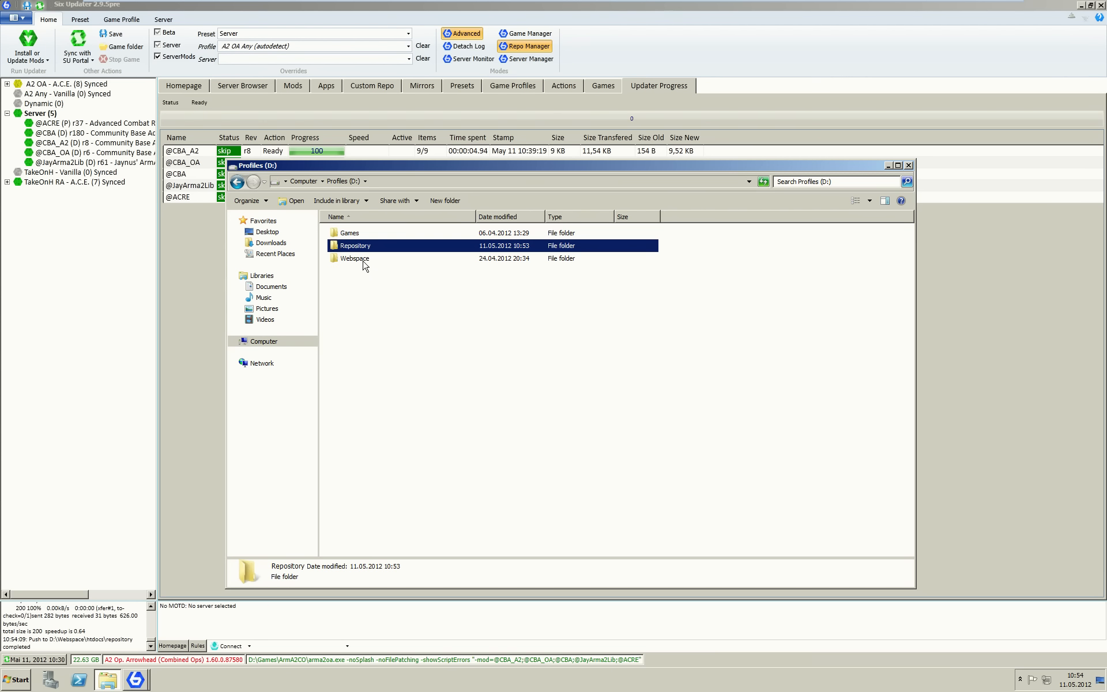
pyautogui.doubleClick(366, 264)
pyautogui.doubleClick(364, 246)
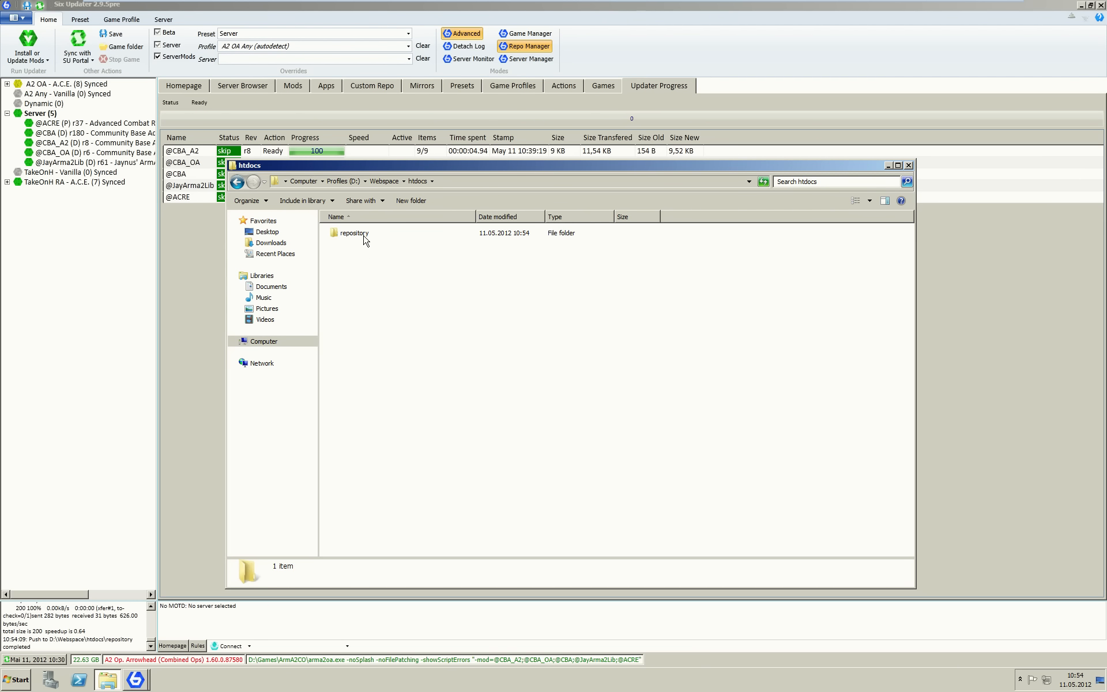
pyautogui.doubleClick(354, 233)
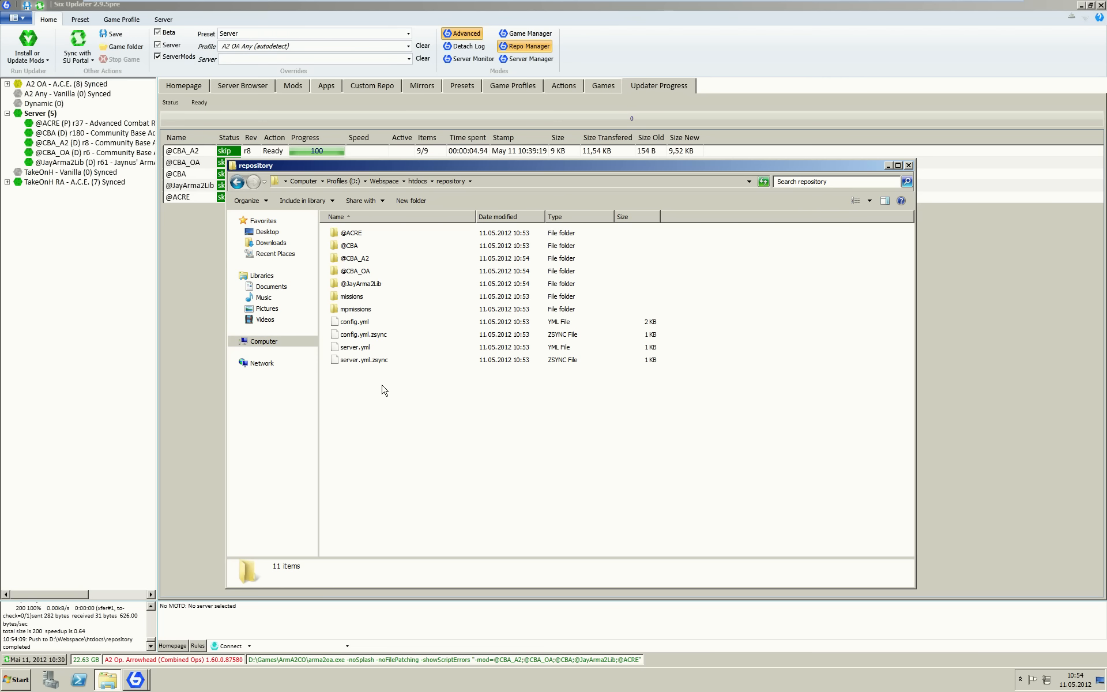
pyautogui.click(201, 378)
pyautogui.click(10, 684)
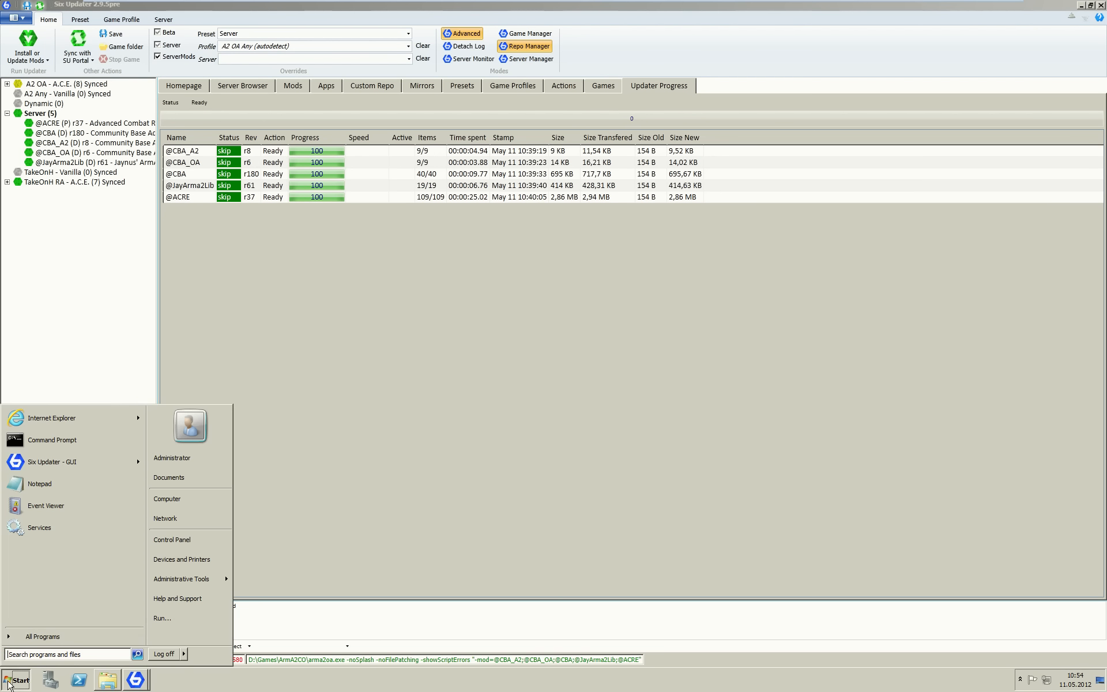
pyautogui.click(192, 324)
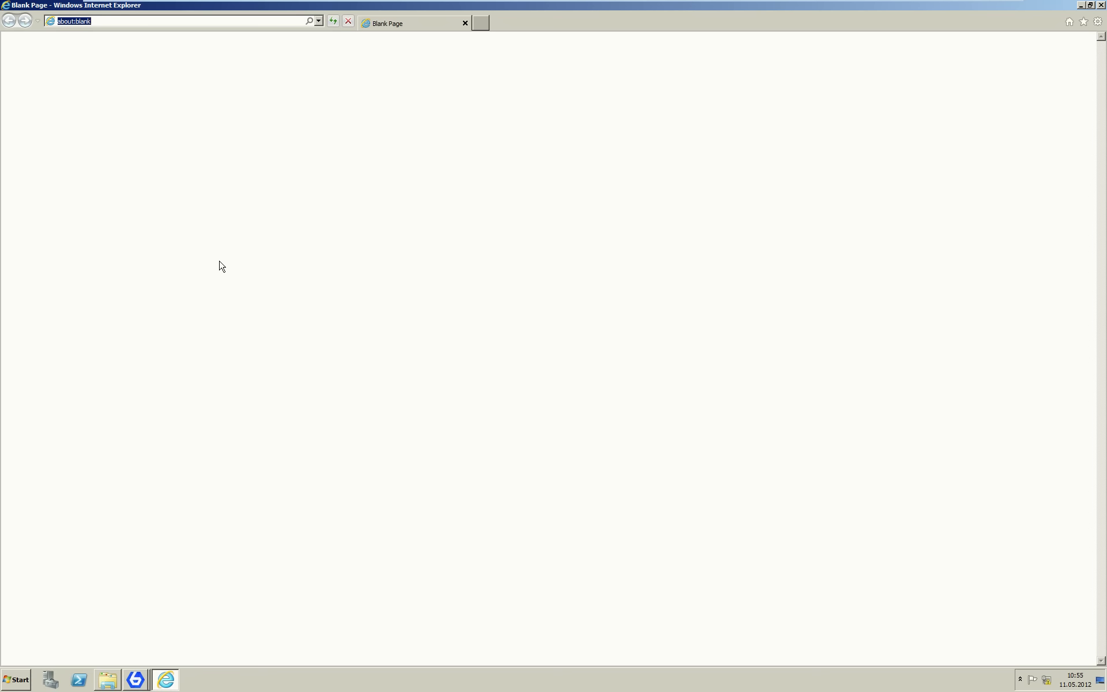
pyautogui.write('six')
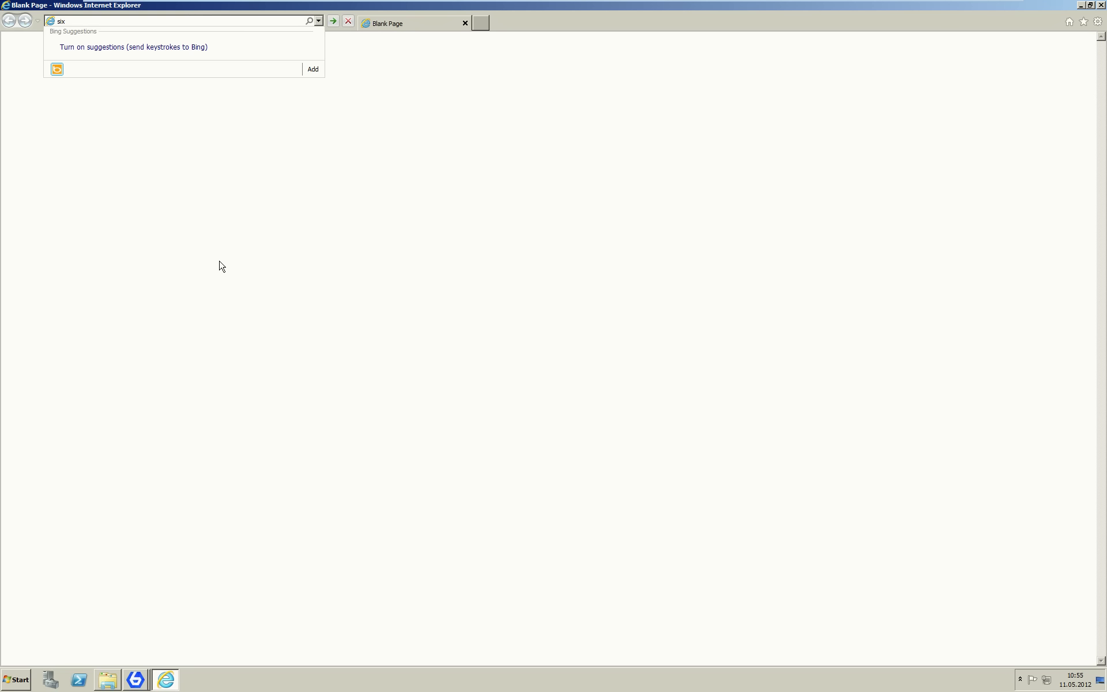
pyautogui.write('url')
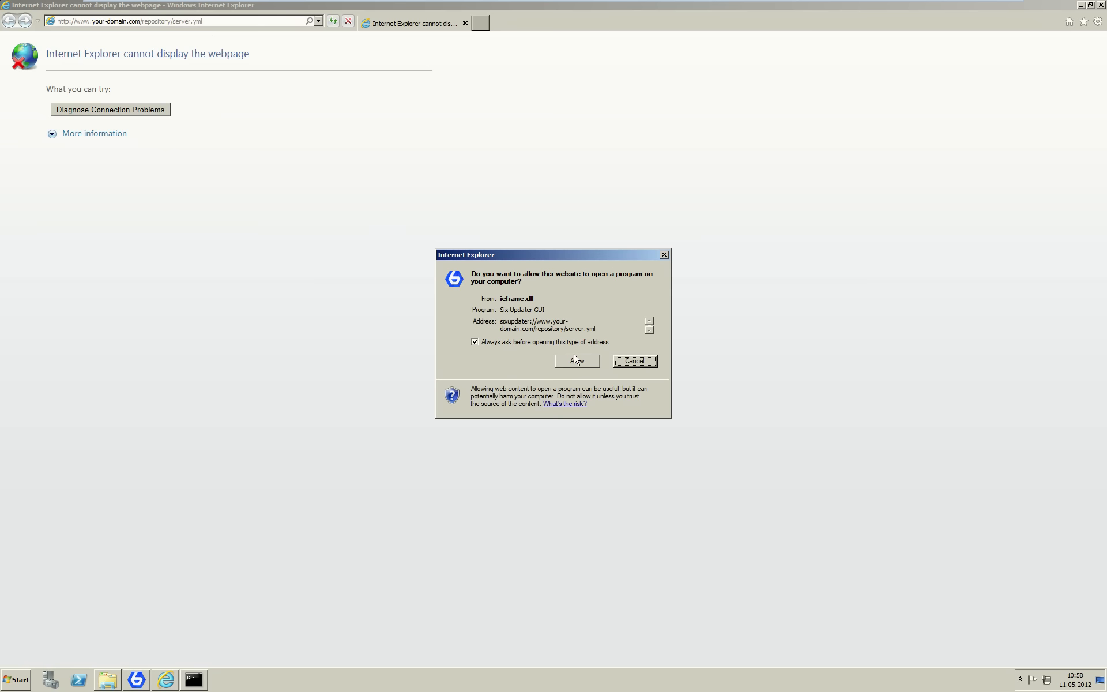
pyautogui.click(576, 362)
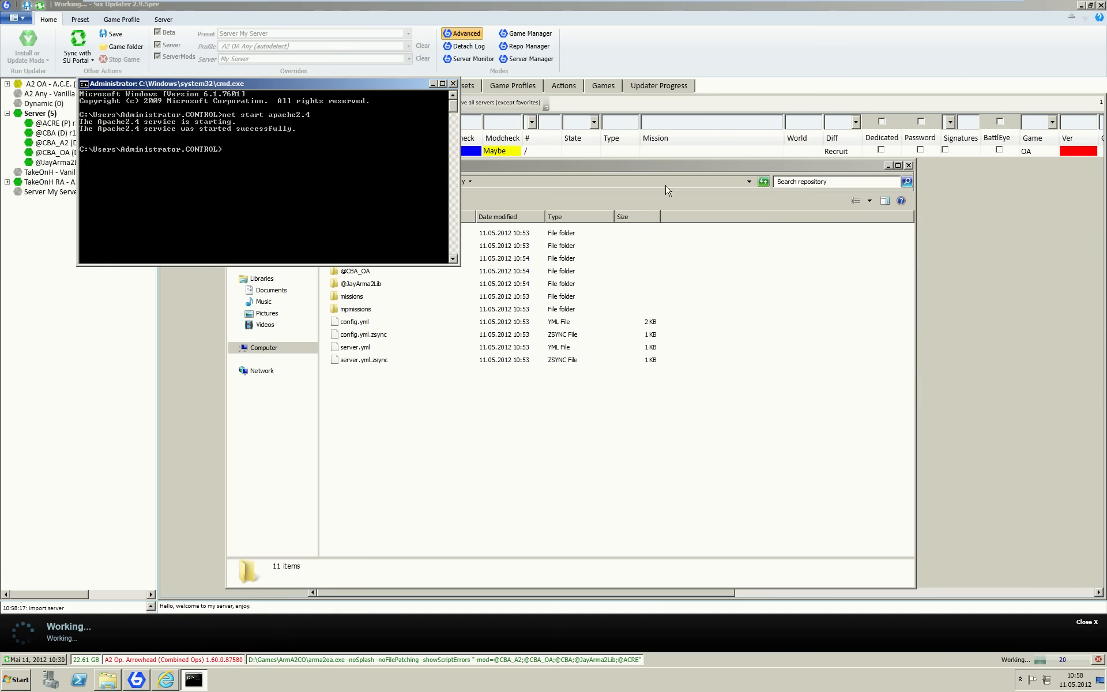
pyautogui.click(1079, 5)
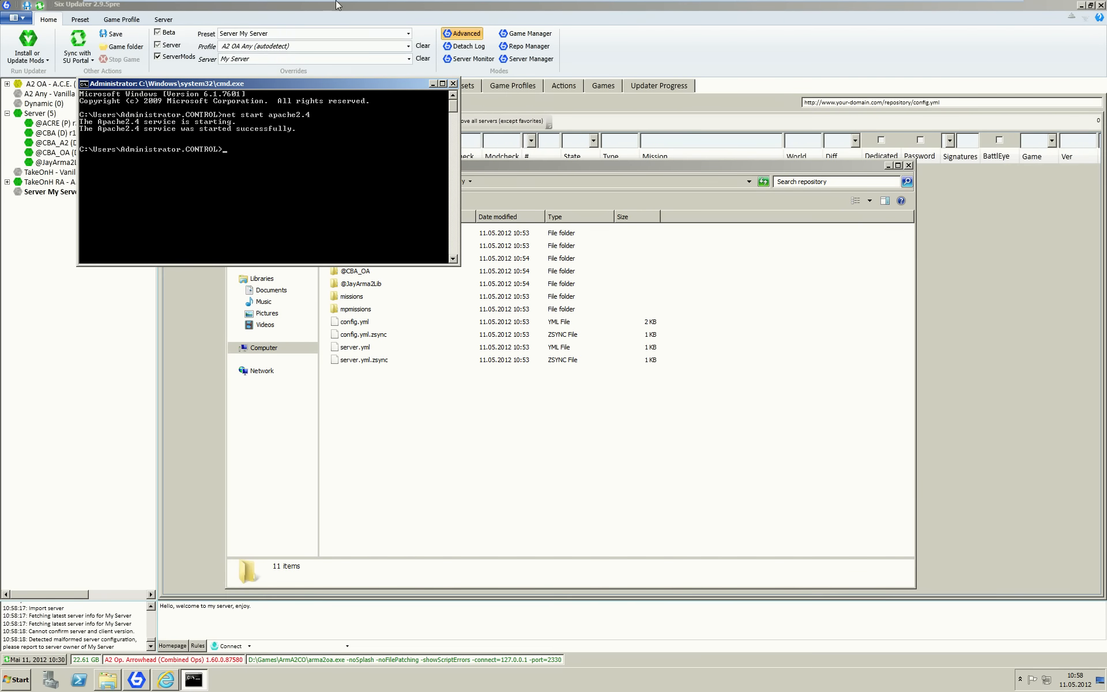
pyautogui.click(339, 5)
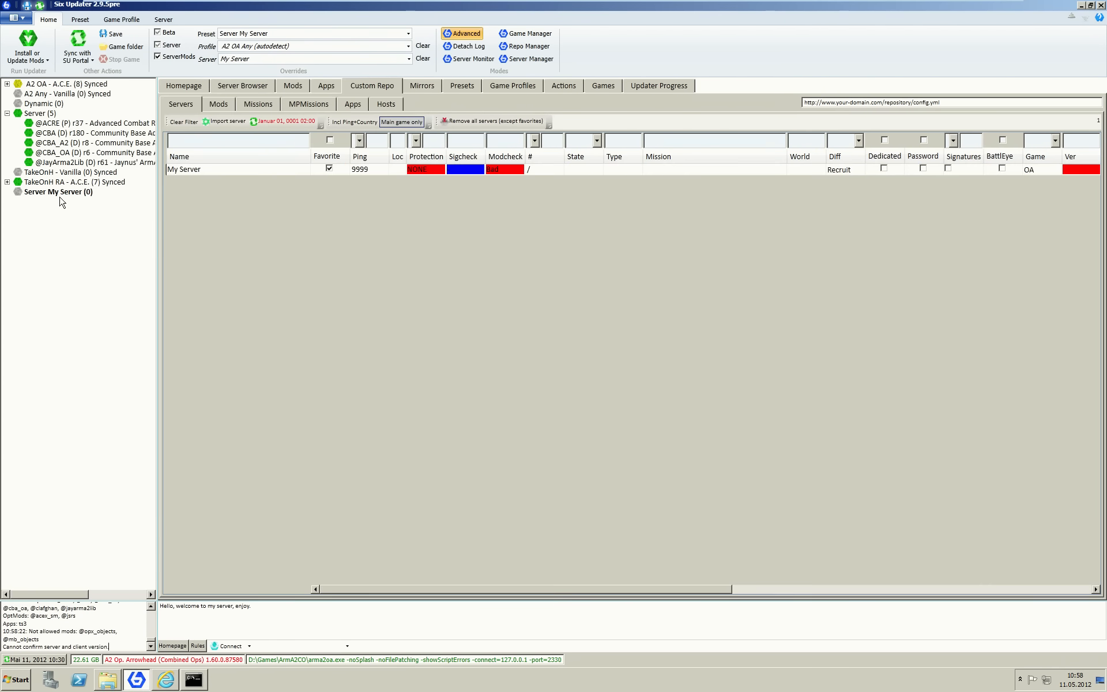
# Select the imported Server My Server preset to load its mods and review them.
pyautogui.click(50, 193)
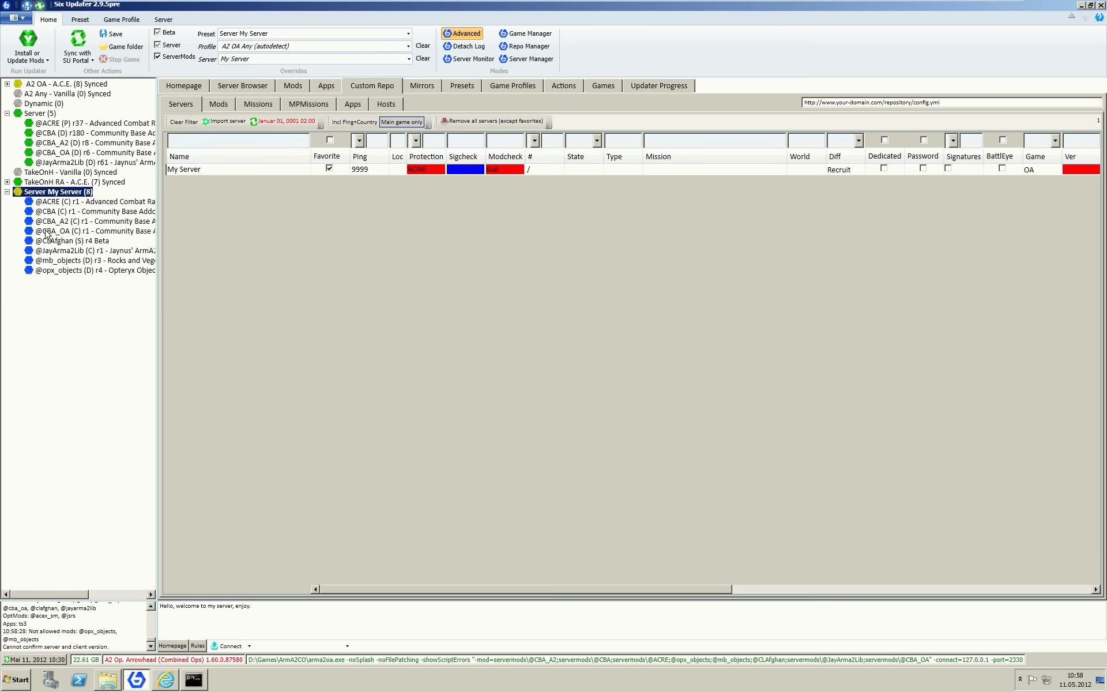
pyautogui.moveTo(81, 236)
pyautogui.moveTo(48, 188)
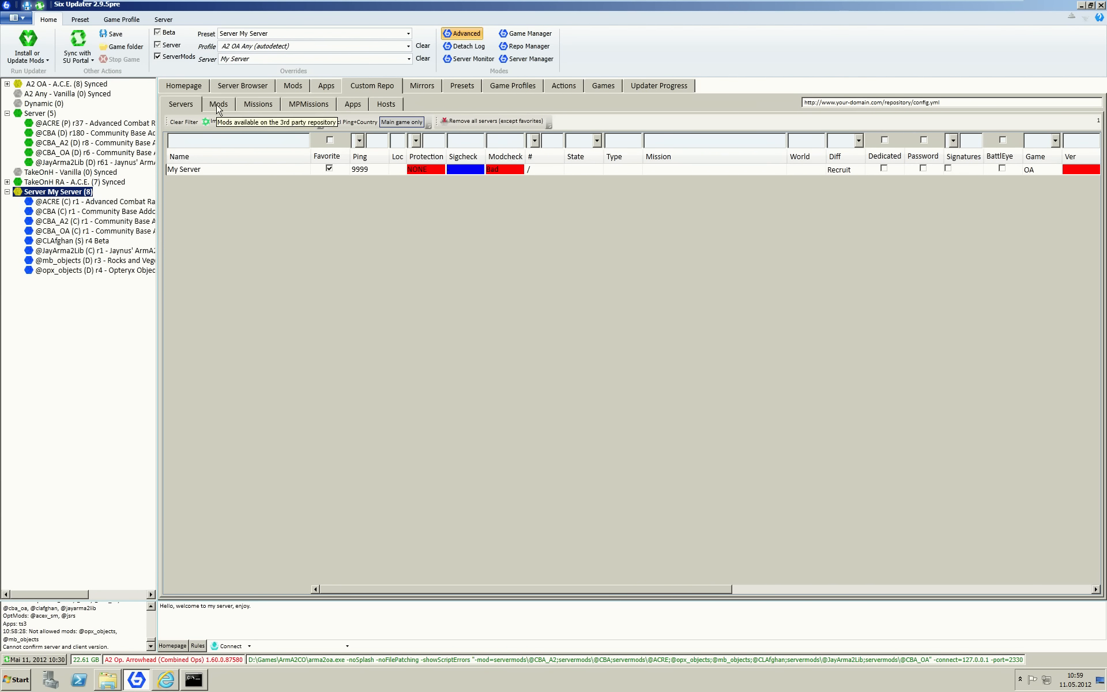
# Browse the general mods list and compare it with the mods offered by the custom repository.
pyautogui.click(285, 90)
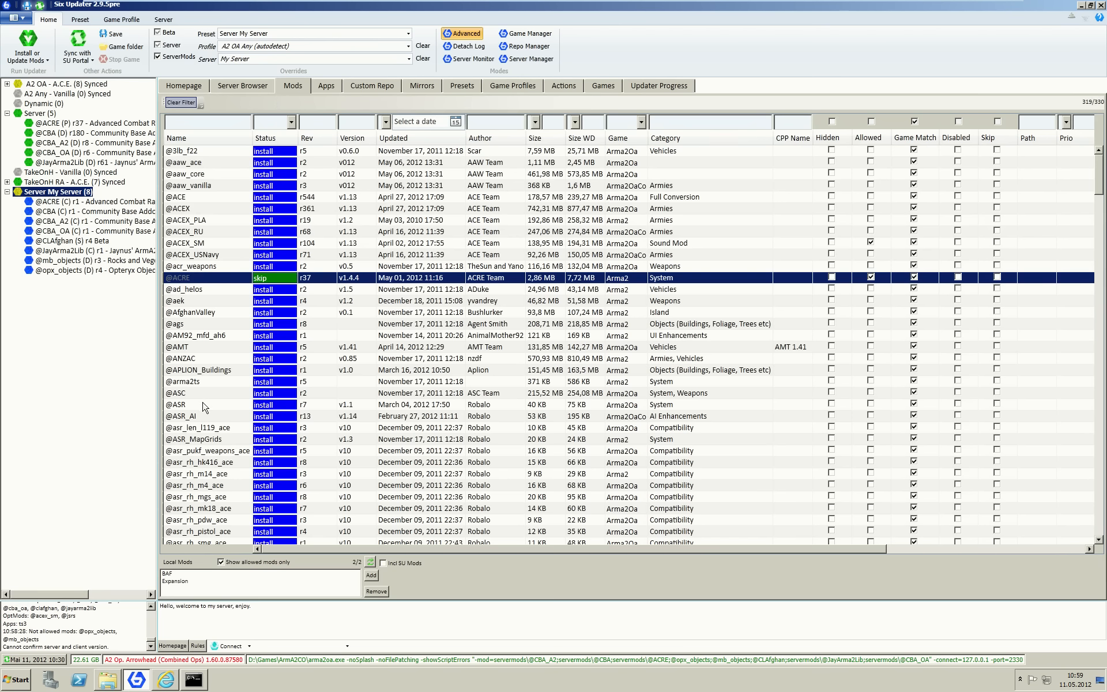
pyautogui.scroll(-3, 205, 407)
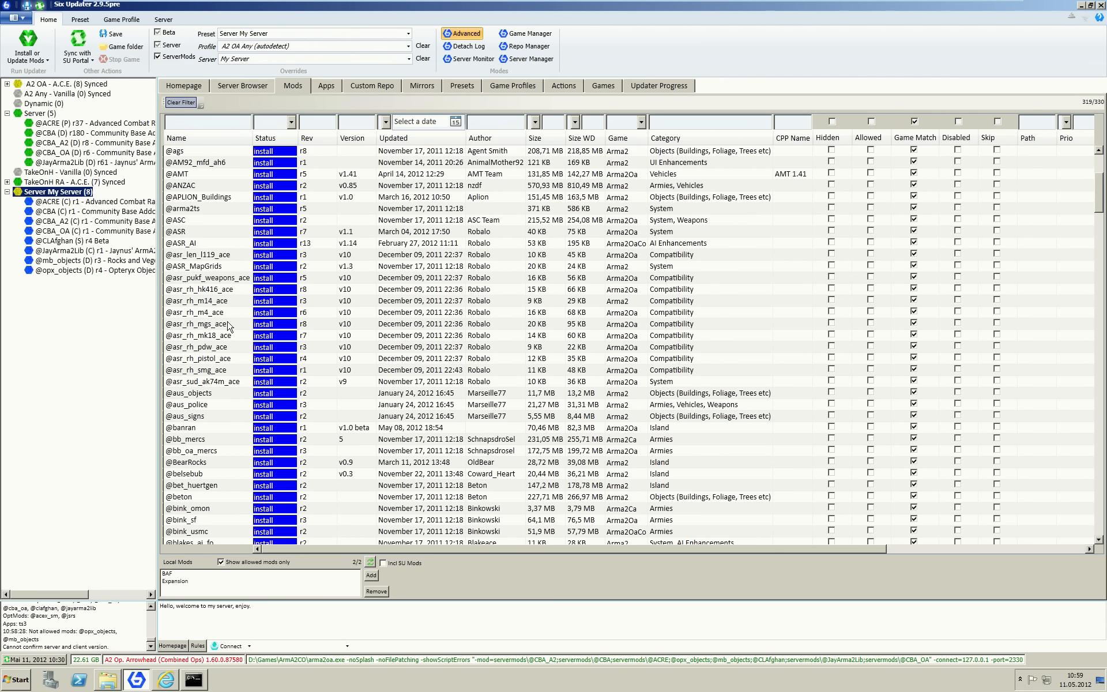
pyautogui.click(378, 88)
pyautogui.click(222, 111)
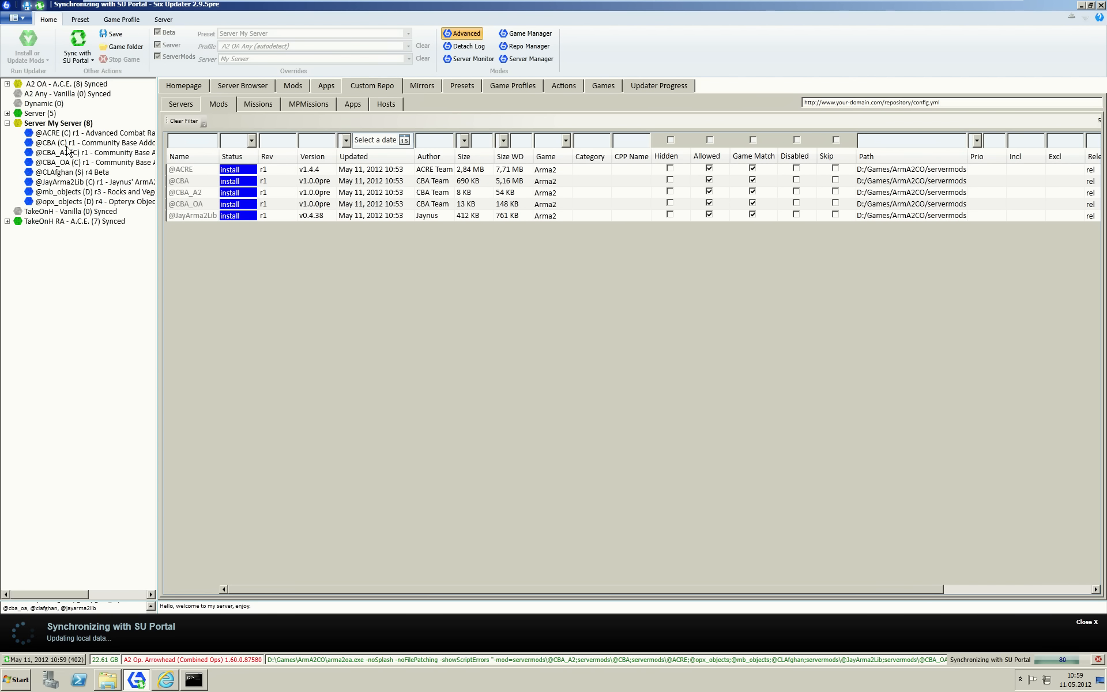
pyautogui.moveTo(64, 134)
pyautogui.moveTo(66, 195)
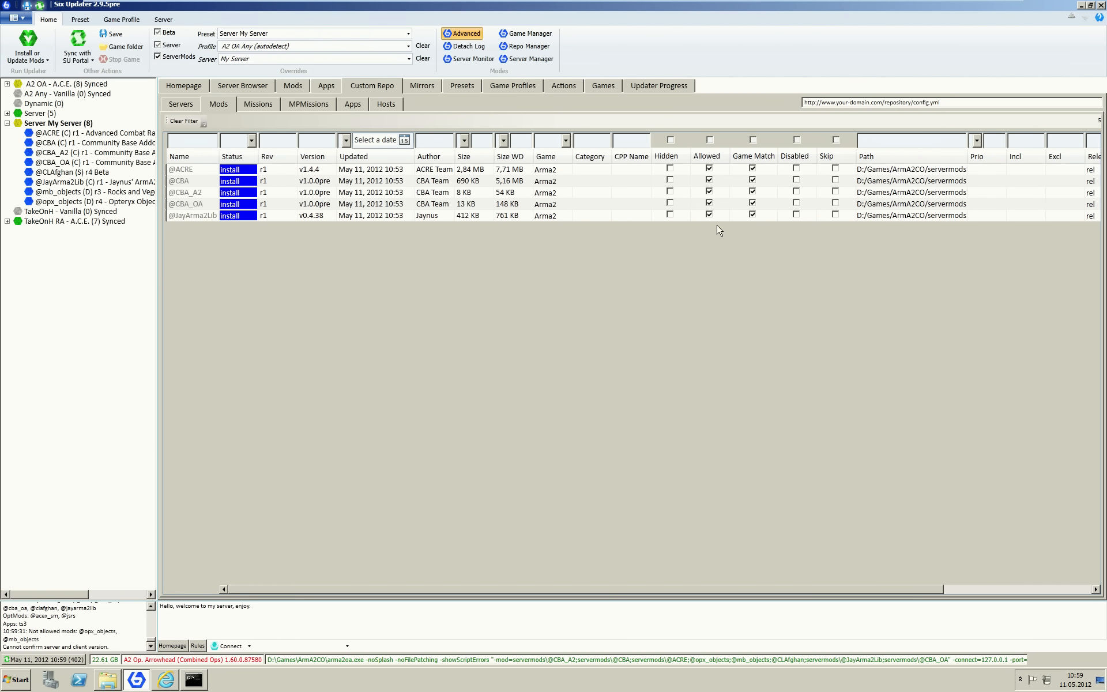
pyautogui.moveTo(907, 6)
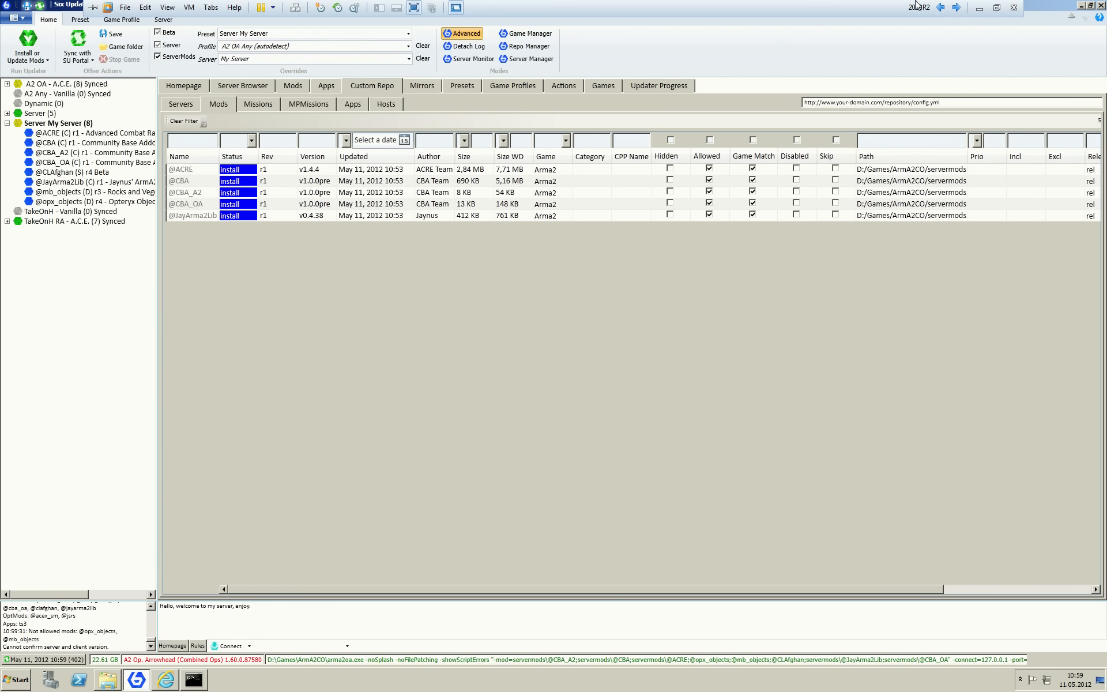